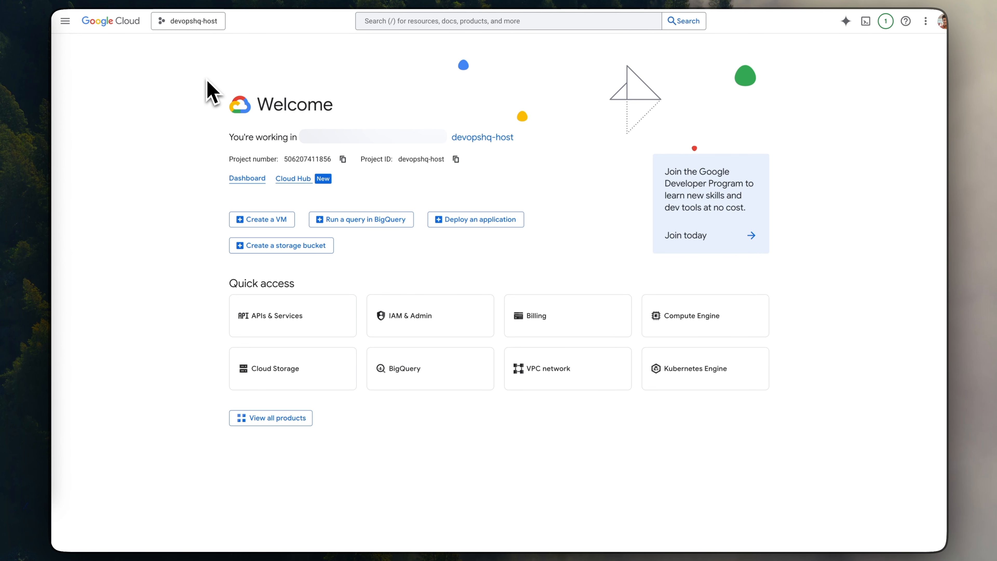
# - Switch to the code editor and review the Hello World card markup in server.js and the Dockerfile of the internal-loadbalancer service
pyautogui.click(233, 1)
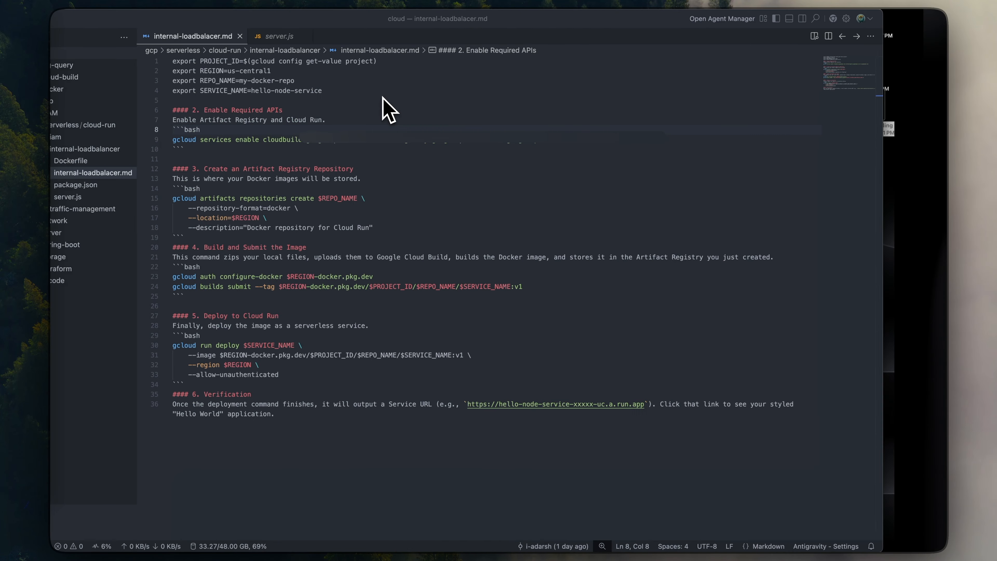
pyautogui.click(312, 151)
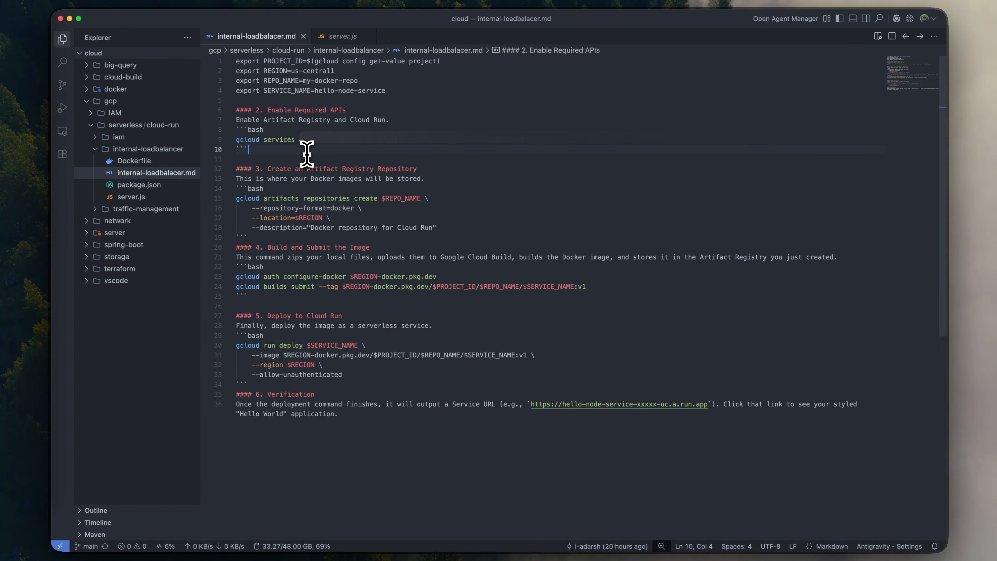
pyautogui.click(131, 197)
pyautogui.scroll(-10, 333, 197)
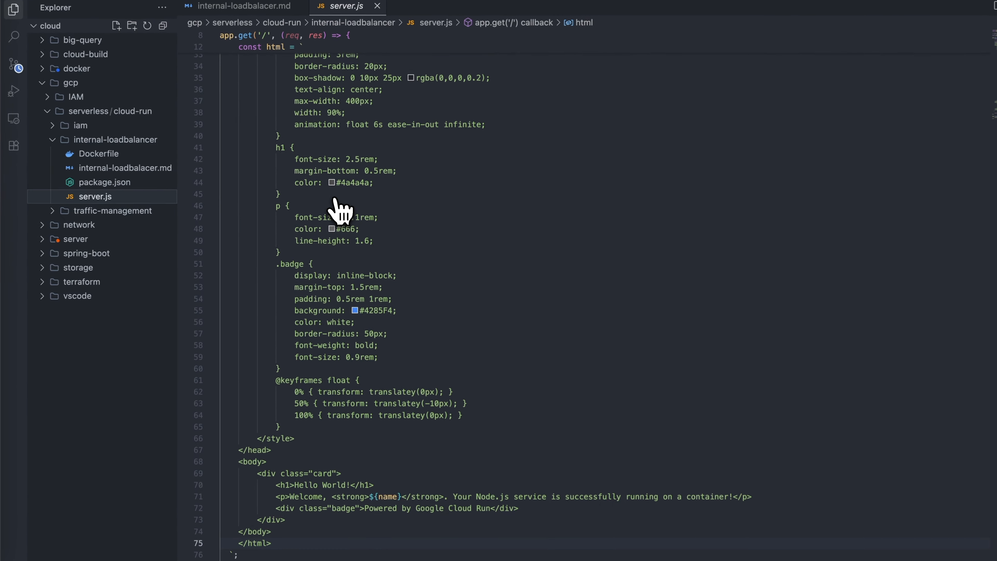
pyautogui.scroll(-5, 336, 204)
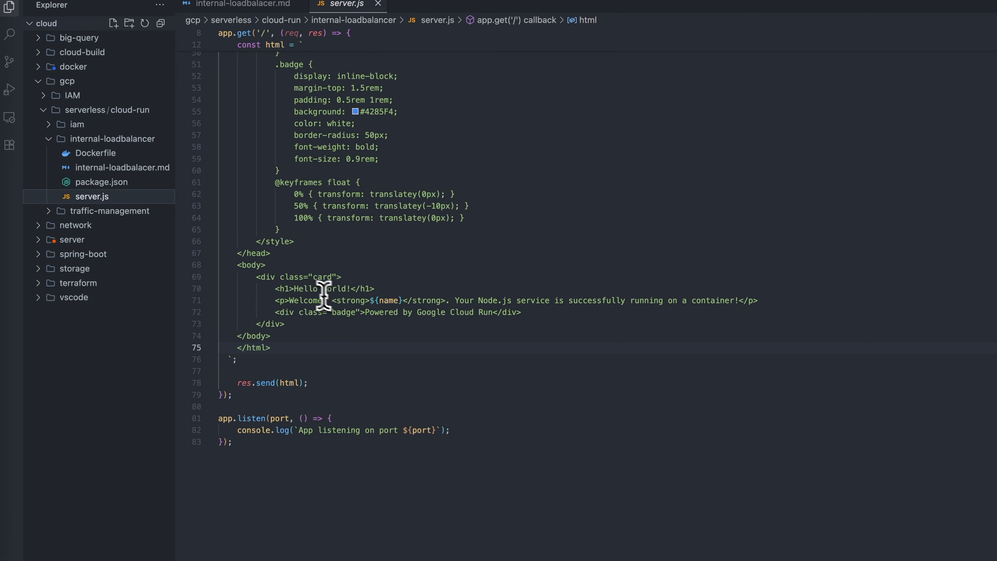
pyautogui.moveTo(298, 288); pyautogui.dragTo(388, 312)
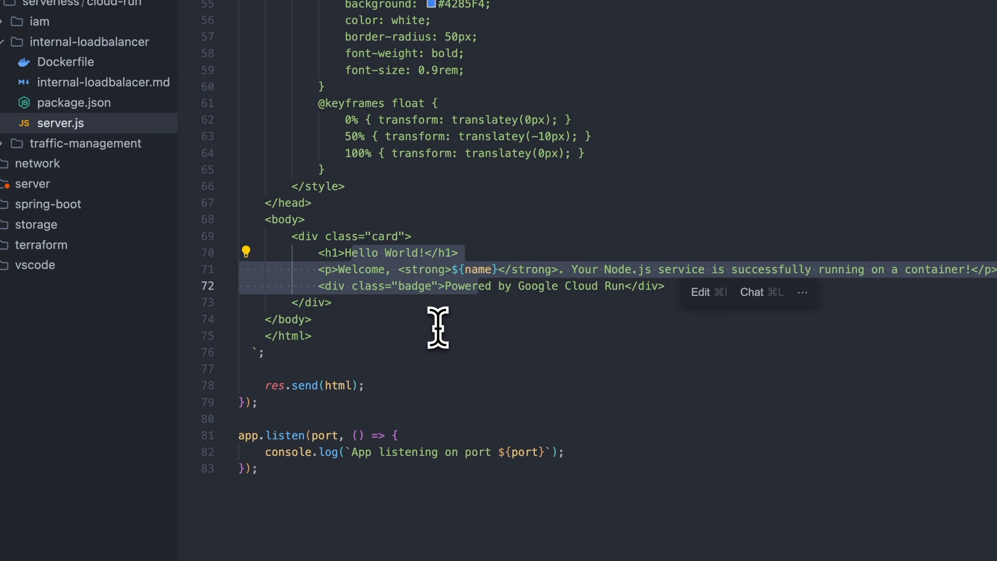
pyautogui.click(437, 327)
pyautogui.moveTo(319, 253); pyautogui.dragTo(461, 254)
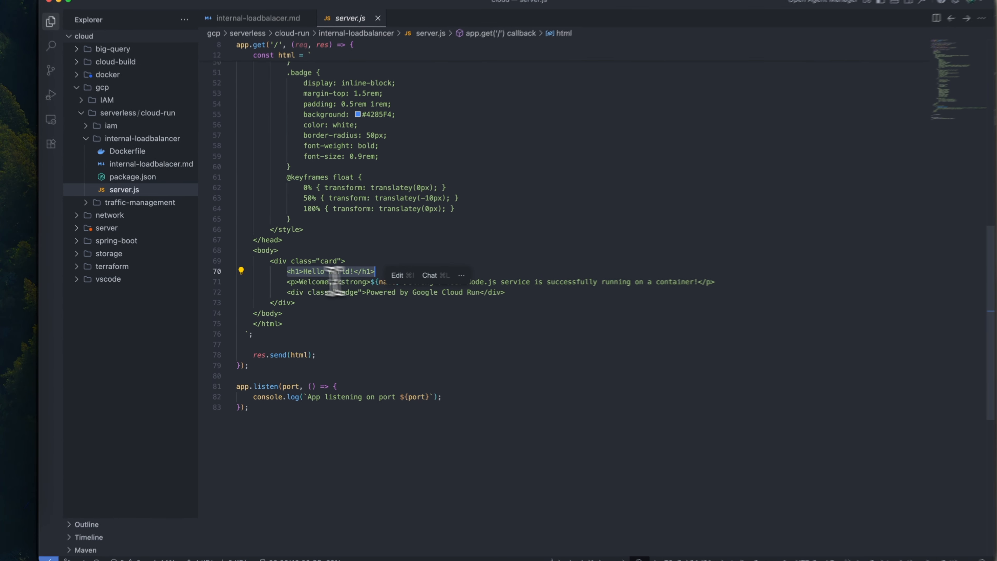
pyautogui.click(328, 302)
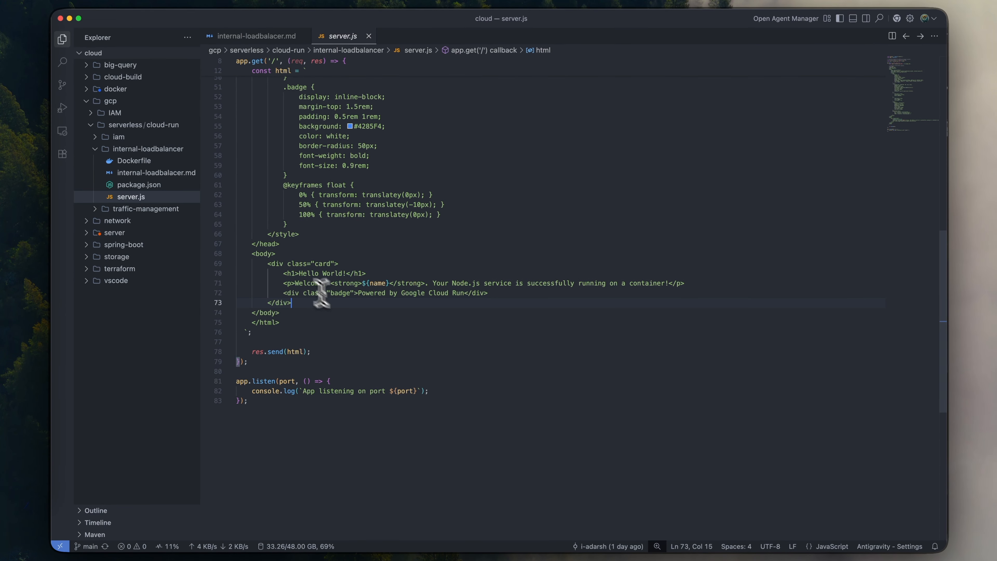
pyautogui.click(152, 162)
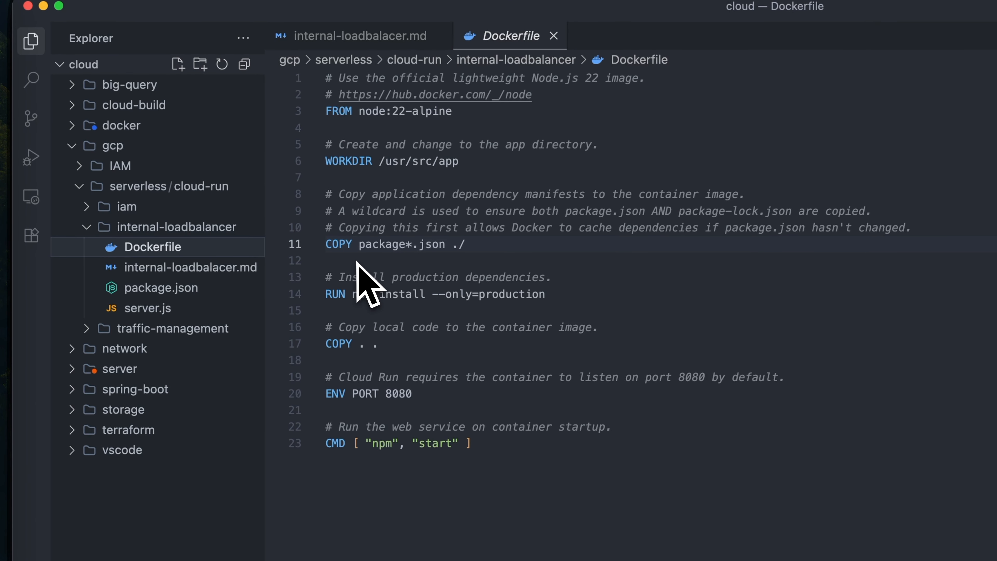
pyautogui.click(157, 308)
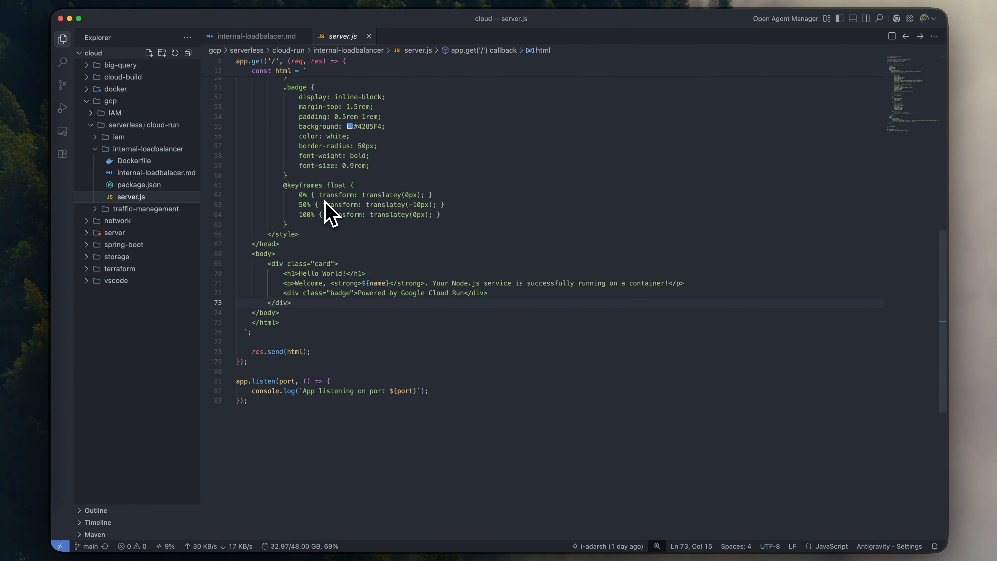
# - Read the commands in internal-loadbalacer.md for enabling APIs, creating the repository, building the image and deploying to Cloud Run
pyautogui.click(156, 173)
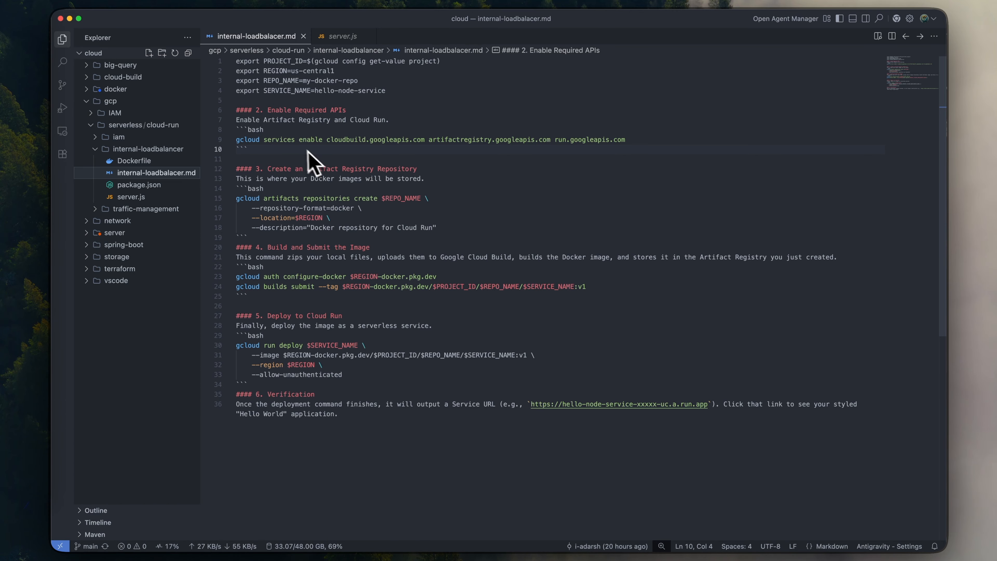
pyautogui.moveTo(628, 140); pyautogui.dragTo(314, 133)
pyautogui.click(386, 120)
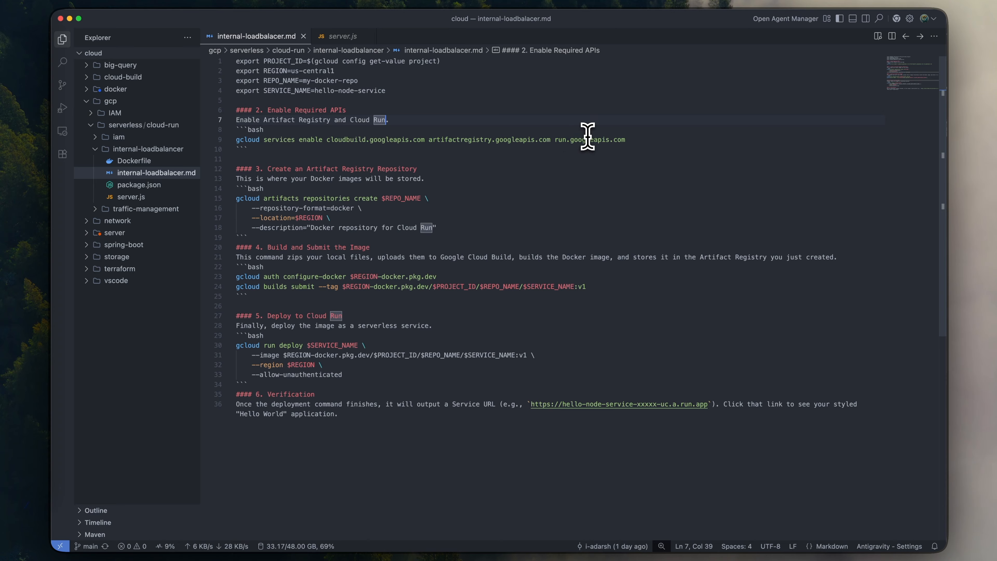
pyautogui.moveTo(451, 227); pyautogui.dragTo(327, 198)
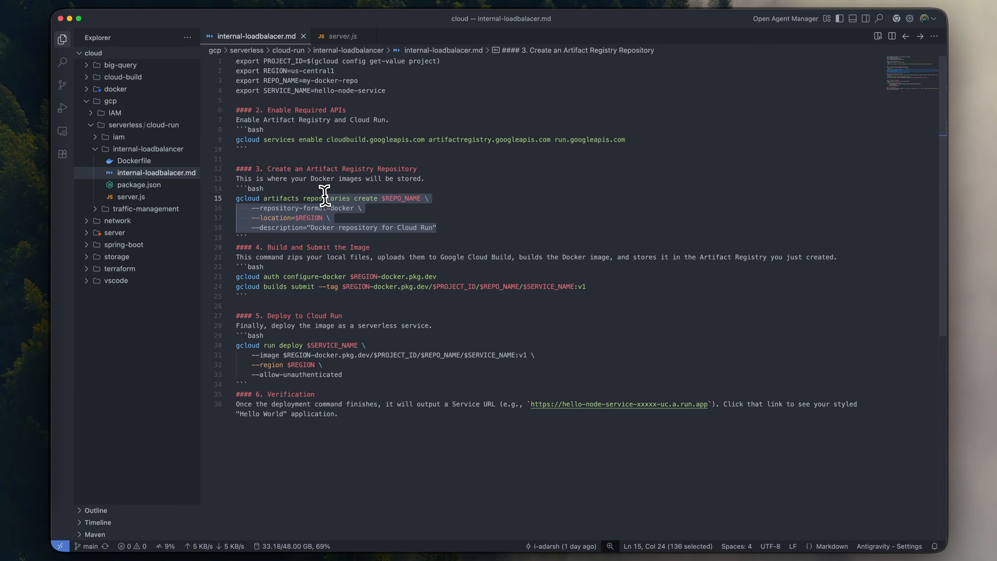
pyautogui.click(474, 179)
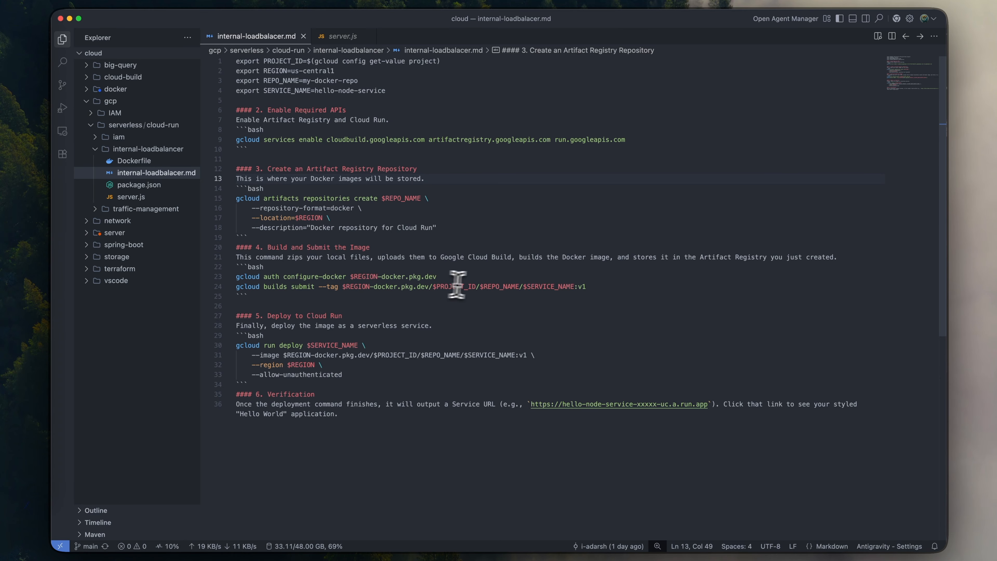
pyautogui.moveTo(484, 286); pyautogui.dragTo(373, 287)
pyautogui.scroll(-1, 406, 293)
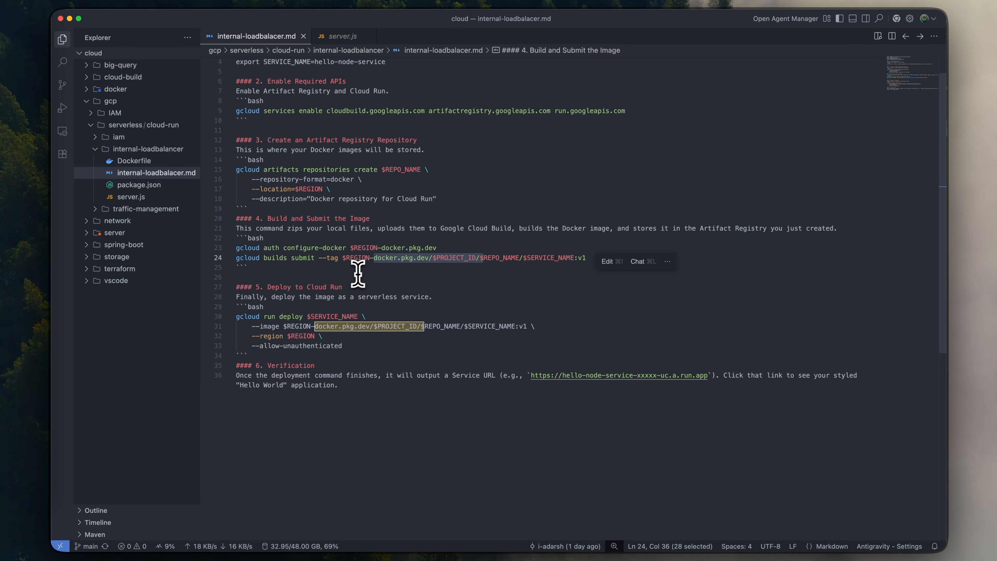
pyautogui.click(362, 281)
pyautogui.moveTo(352, 345); pyautogui.dragTo(296, 316)
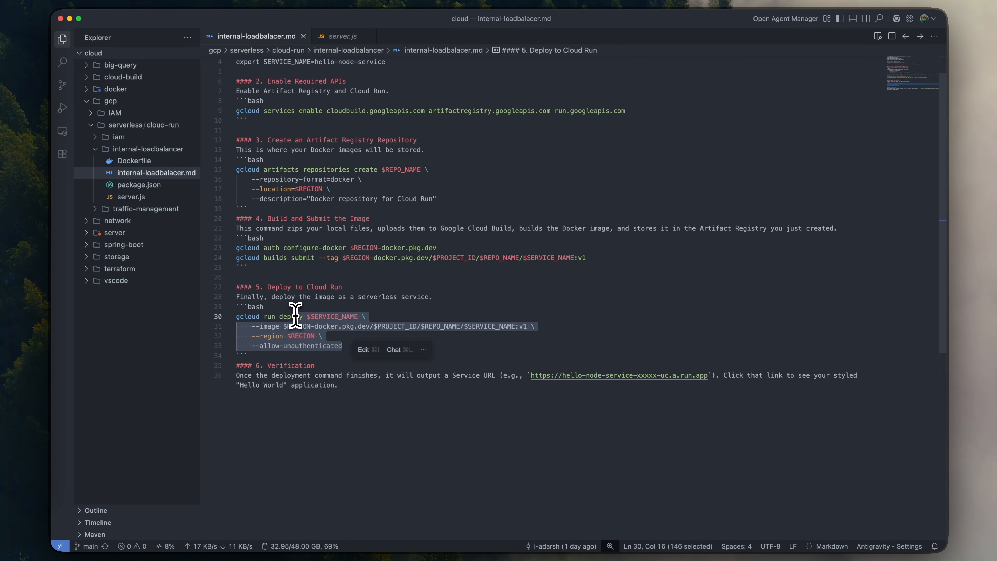
pyautogui.click(424, 294)
pyautogui.scroll(1, 424, 295)
pyautogui.click(479, 198)
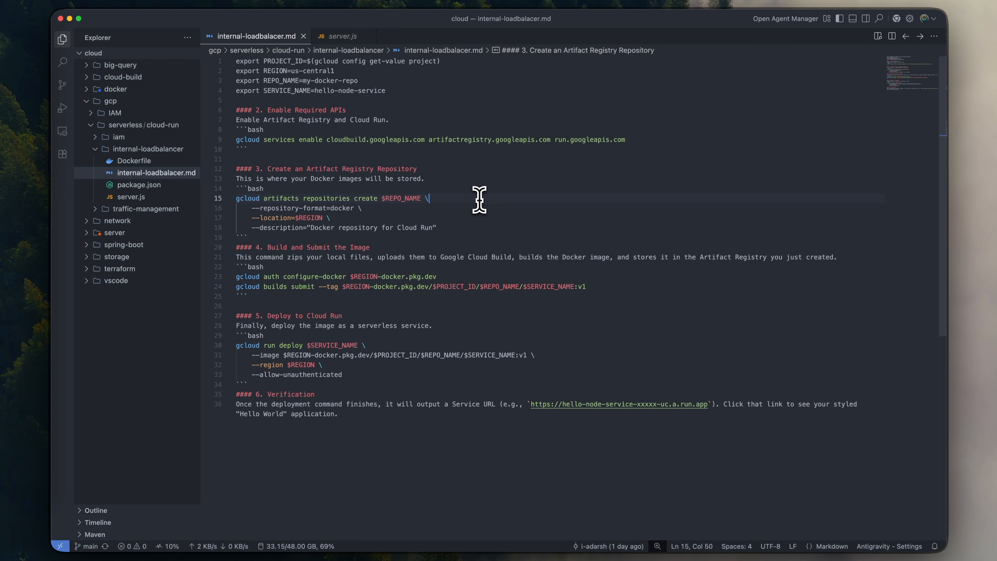
# - Open a terminal in the editor, check the project ID in the Google Cloud console, and set the gcloud project to devopshq-service
pyautogui.hotkey('ctrl', '`')
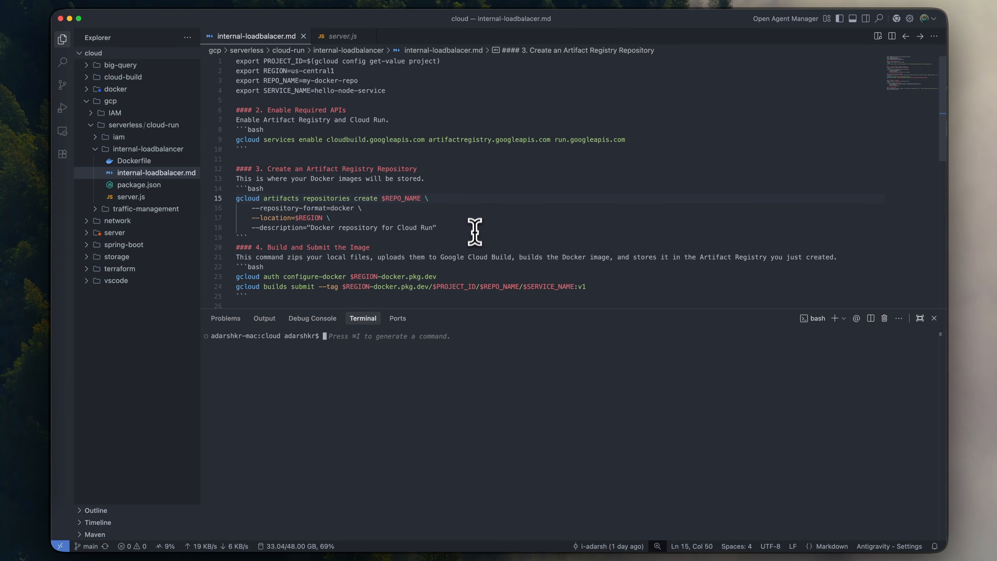
pyautogui.hotkey('ctrl', 'Right')
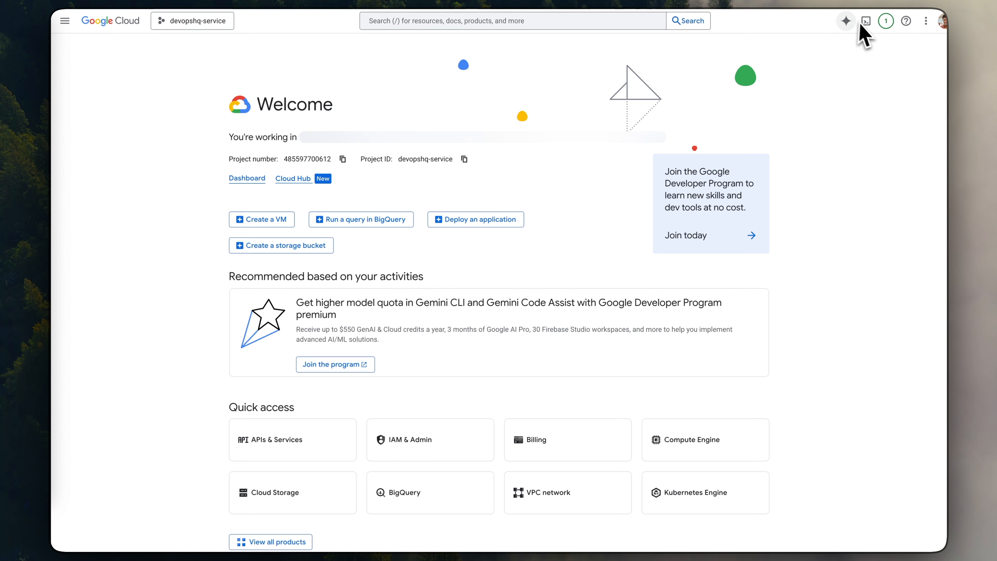
pyautogui.hotkey('ctrl', 'Left')
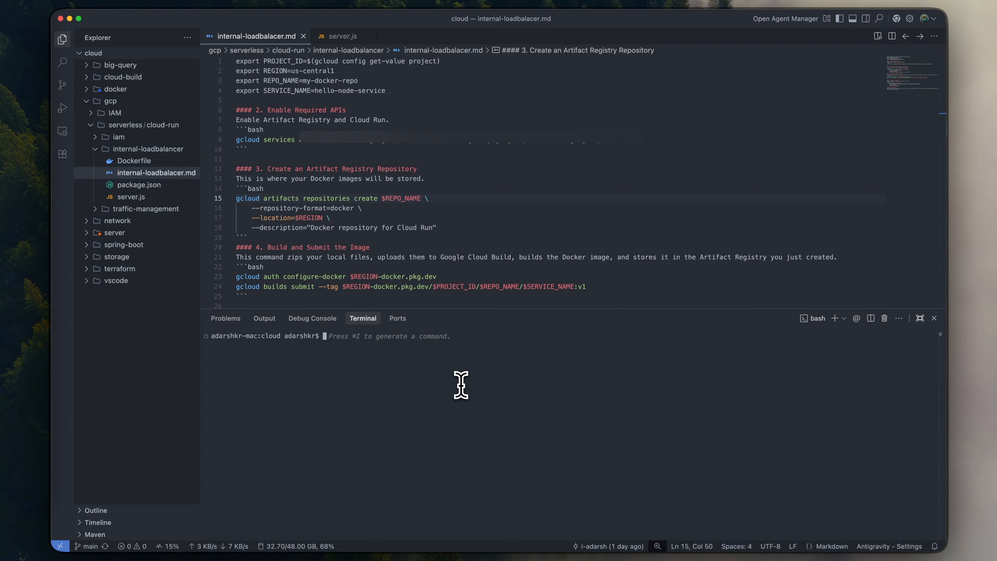
pyautogui.hotkey('ctrl', 'Right')
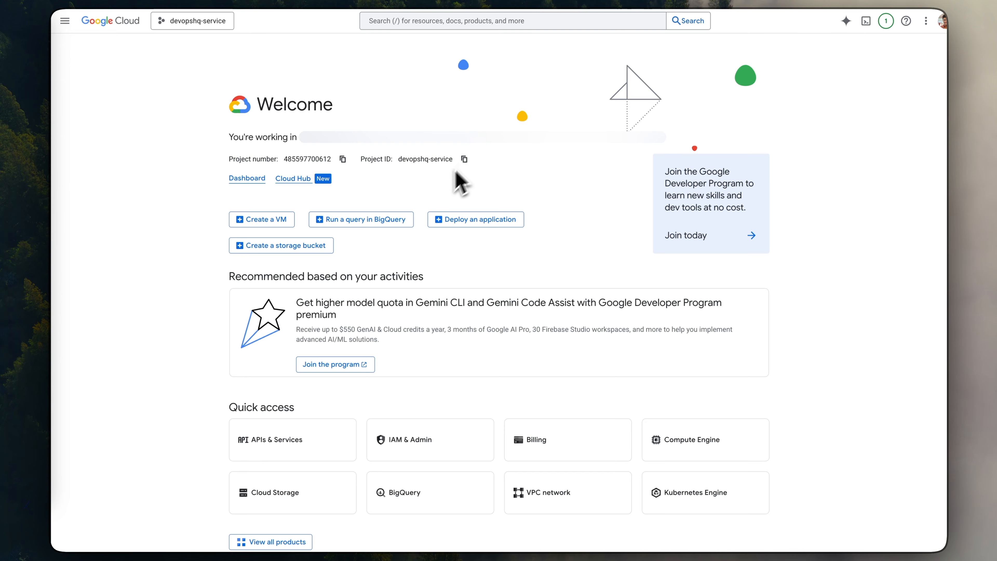
pyautogui.hotkey('ctrl', 'Left')
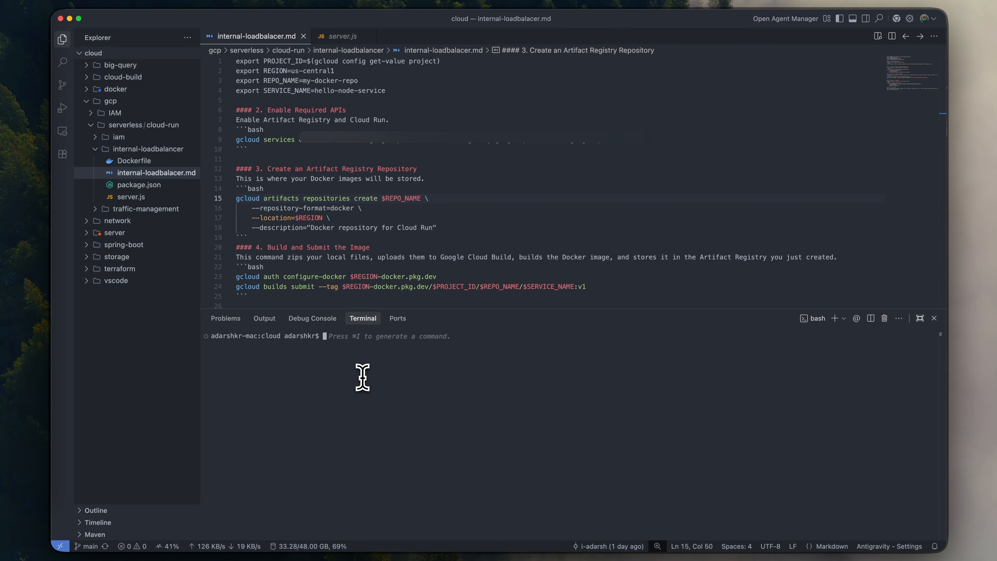
pyautogui.write('gcloud ')
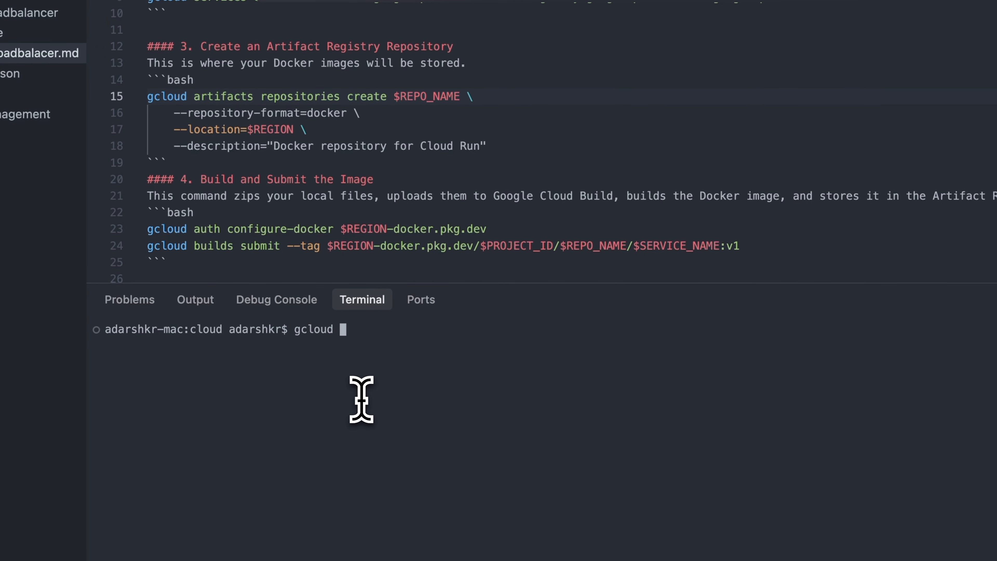
pyautogui.write('config set pro')
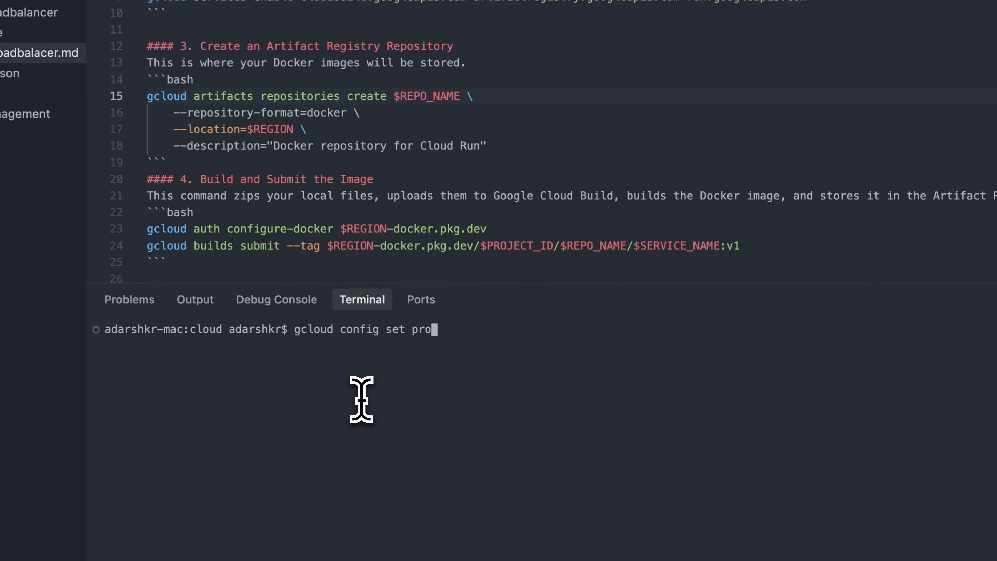
pyautogui.write('ject devopshq-service')
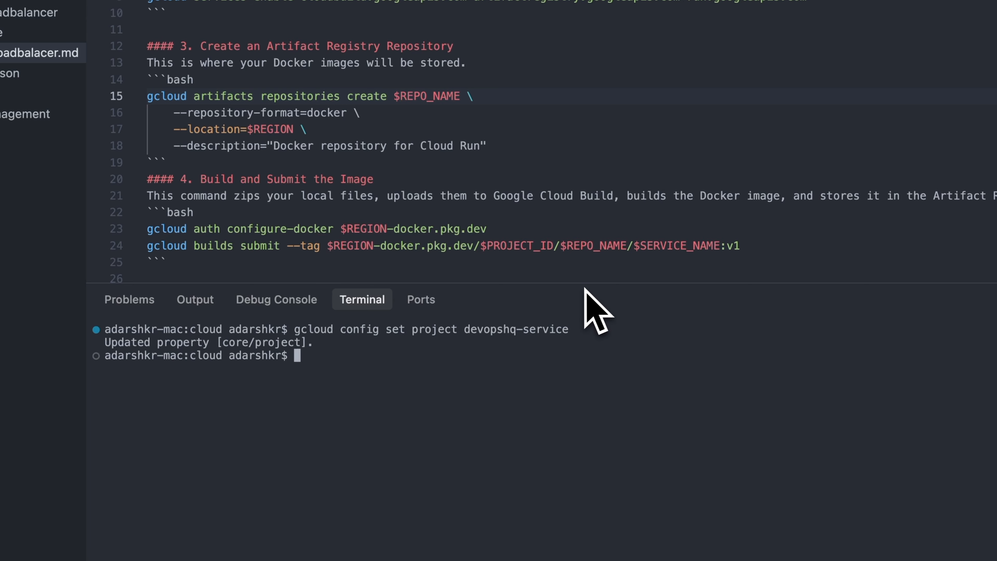
pyautogui.press('Return')
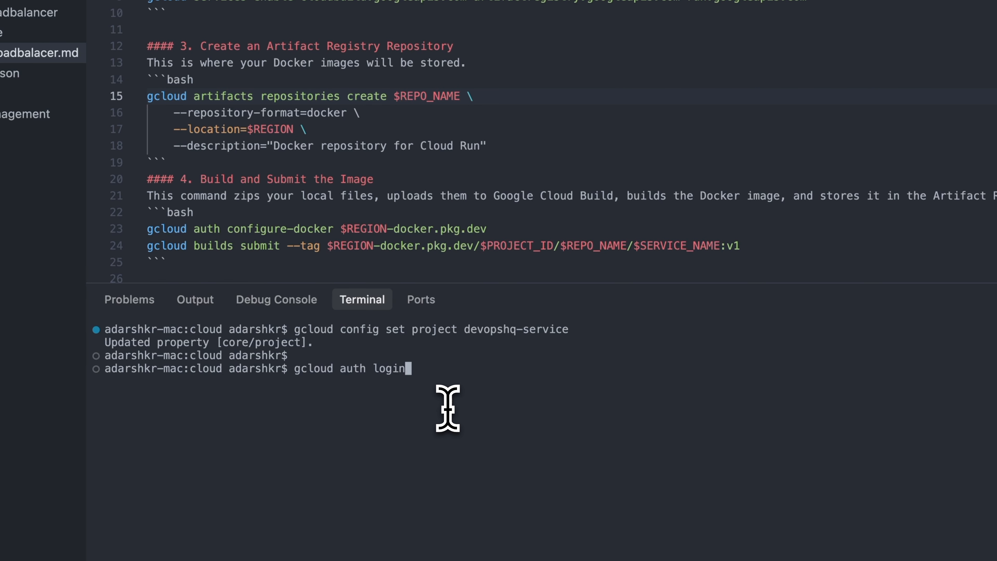
pyautogui.write('gcloud auth login')
pyautogui.press('Return')
pyautogui.press('Return')
pyautogui.press('Return')
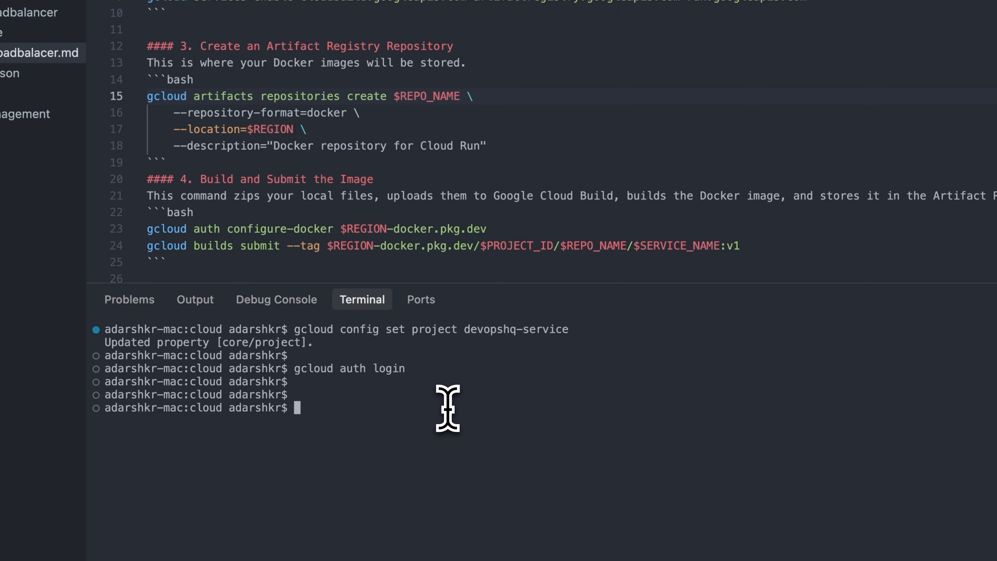
# - Run the guide's gcloud services enable command for cloudbuild.googleapis.com, artifactregistry.googleapis.com and run.googleapis.com in the terminal
pyautogui.tripleClick(462, 159)
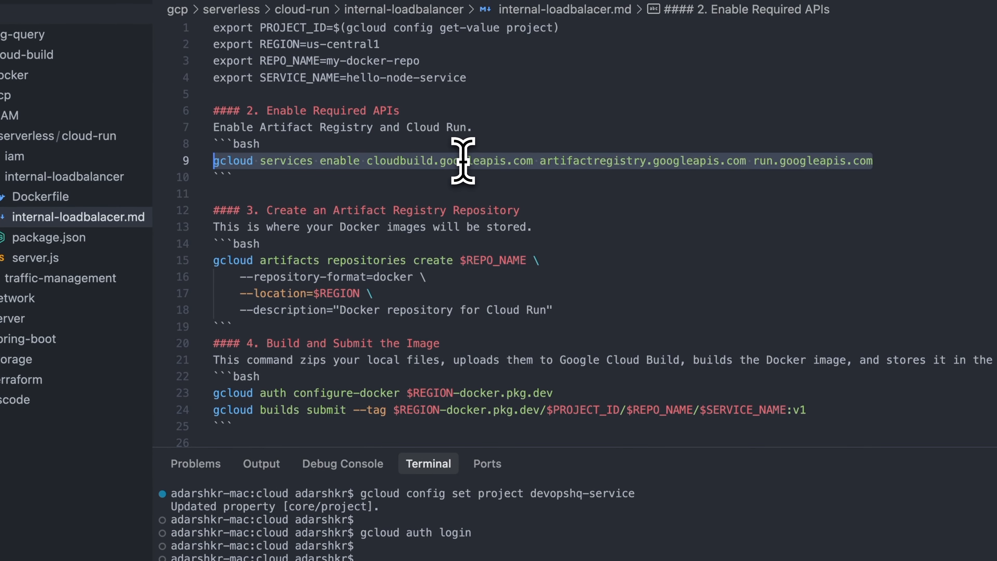
pyautogui.press('super+c')
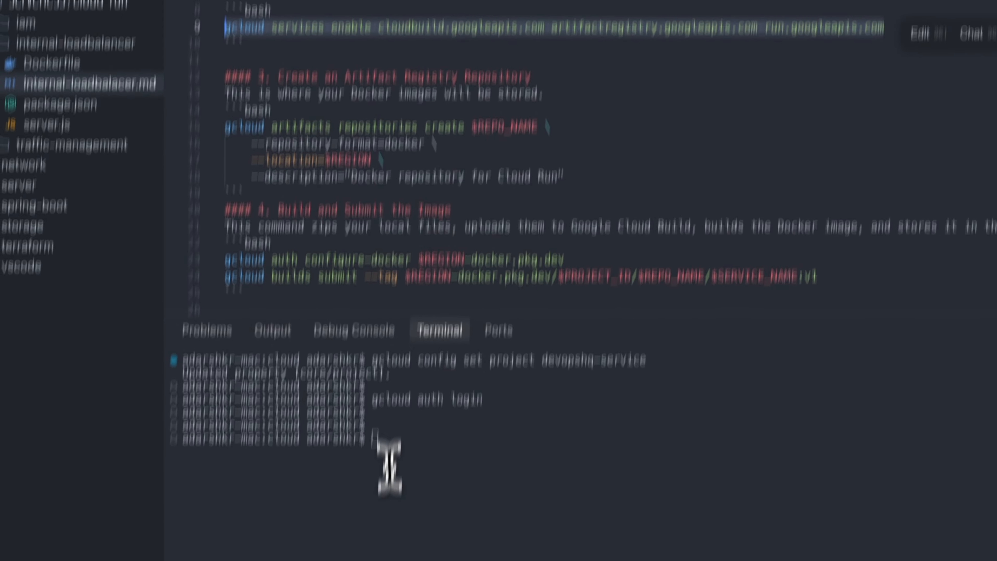
pyautogui.click(470, 339)
pyautogui.press('super+v')
pyautogui.press('Return')
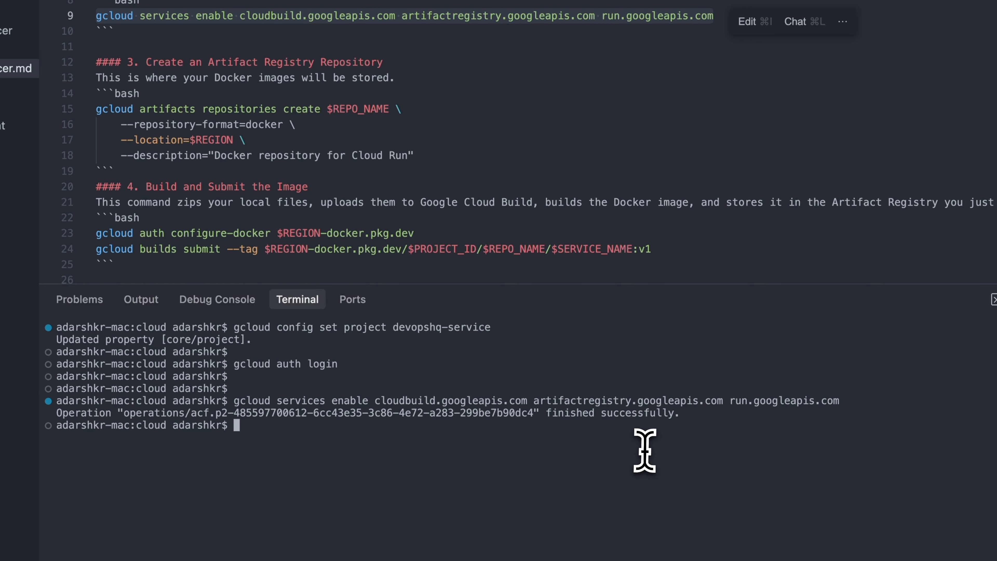
pyautogui.press('Return')
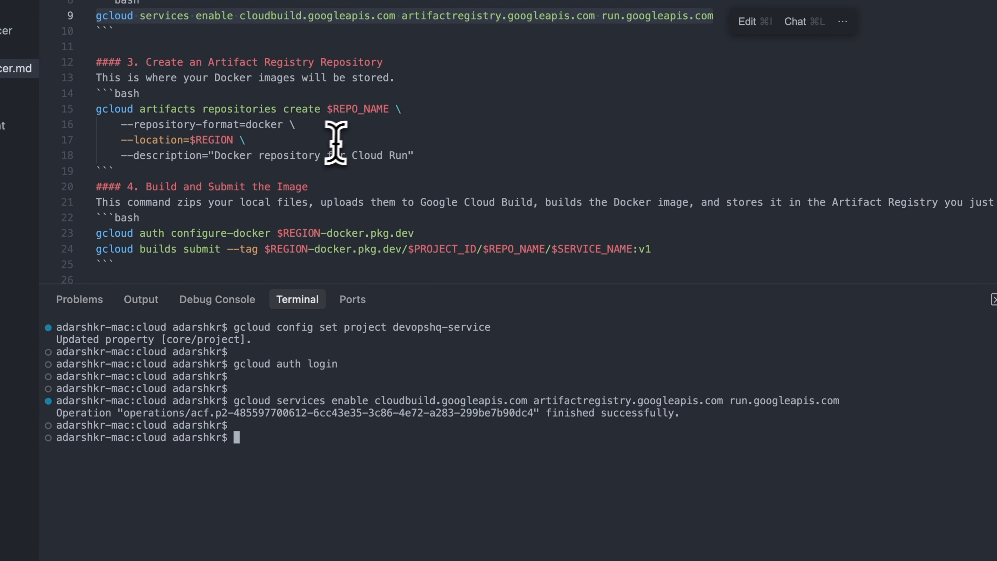
# - Try to create the Artifact Registry Docker repository by running the guide's section 3 command with $REPO_NAME and $REGION in the terminal
pyautogui.moveTo(413, 155); pyautogui.dragTo(85, 139)
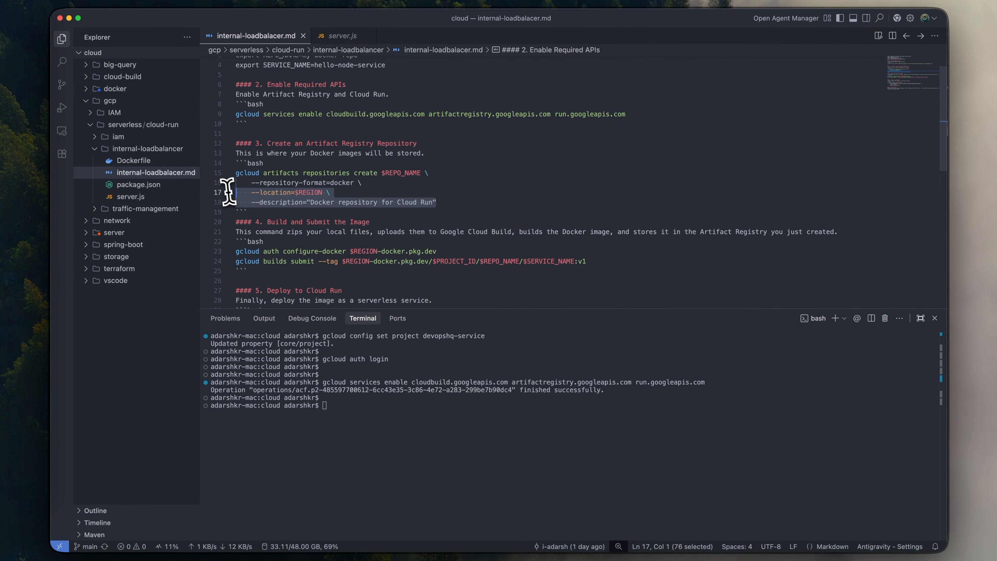
pyautogui.moveTo(229, 192); pyautogui.dragTo(231, 172)
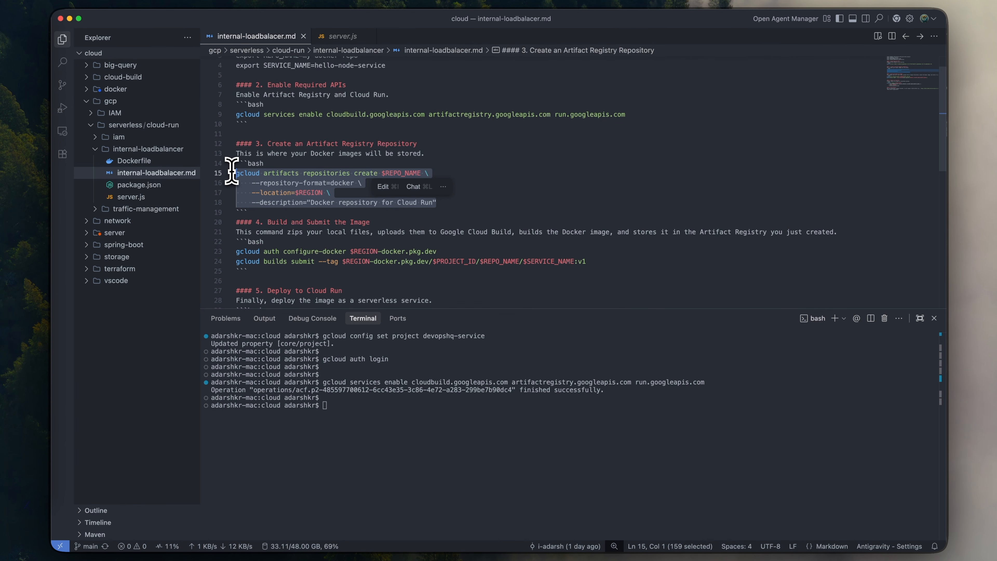
pyautogui.click(360, 423)
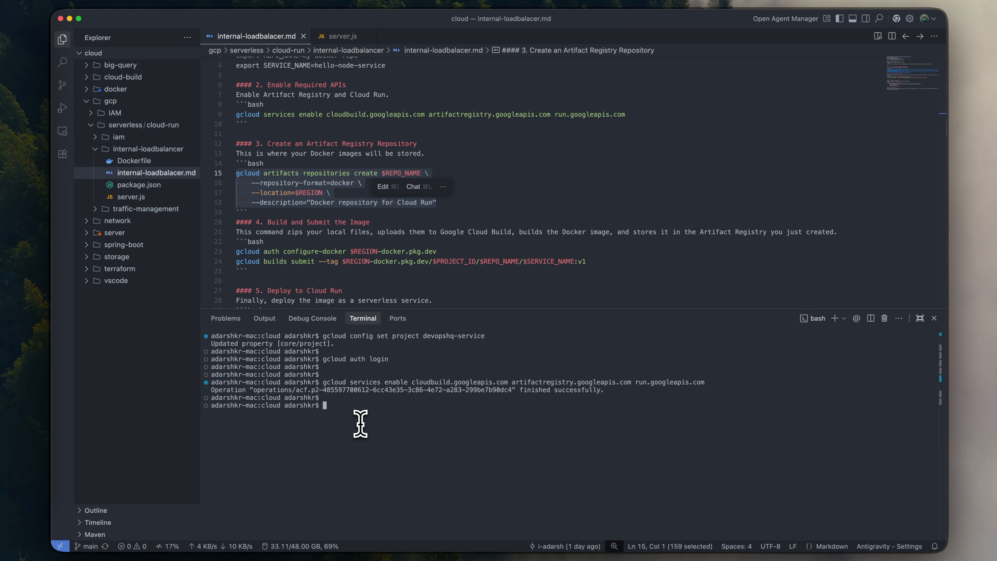
pyautogui.press('super+v')
pyautogui.press('Return')
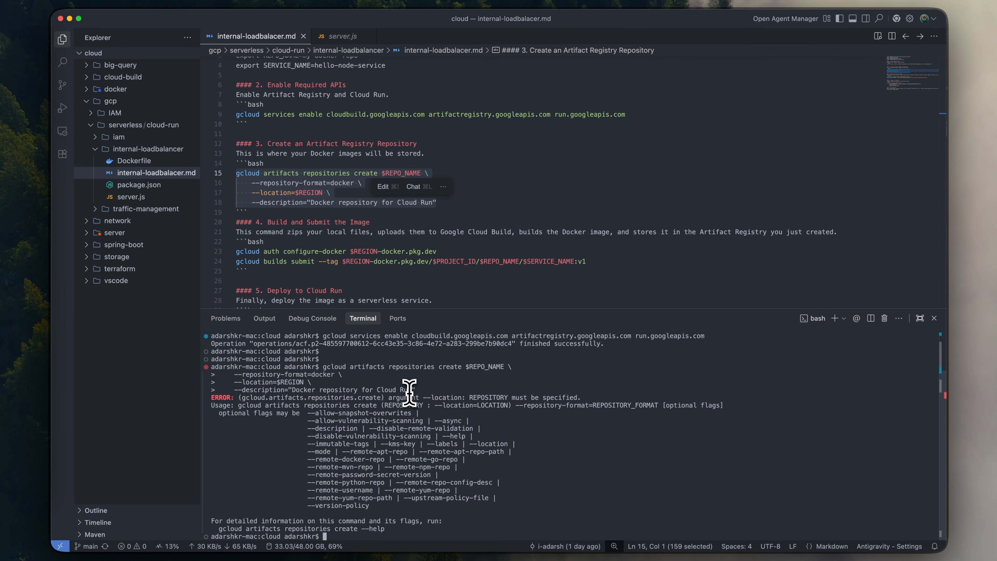
# - Review the PROJECT_ID, REGION, REPO_NAME and SERVICE_NAME export lines at the start of internal-loadbalacer.md
pyautogui.click(472, 201)
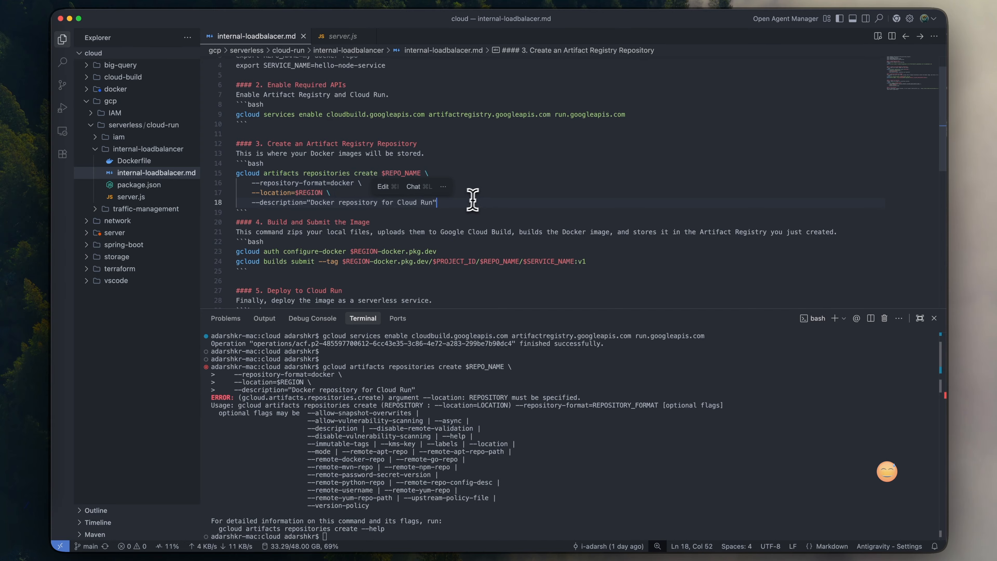
pyautogui.scroll(2, 448, 184)
pyautogui.click(403, 92)
pyautogui.moveTo(523, 136); pyautogui.dragTo(253, 85)
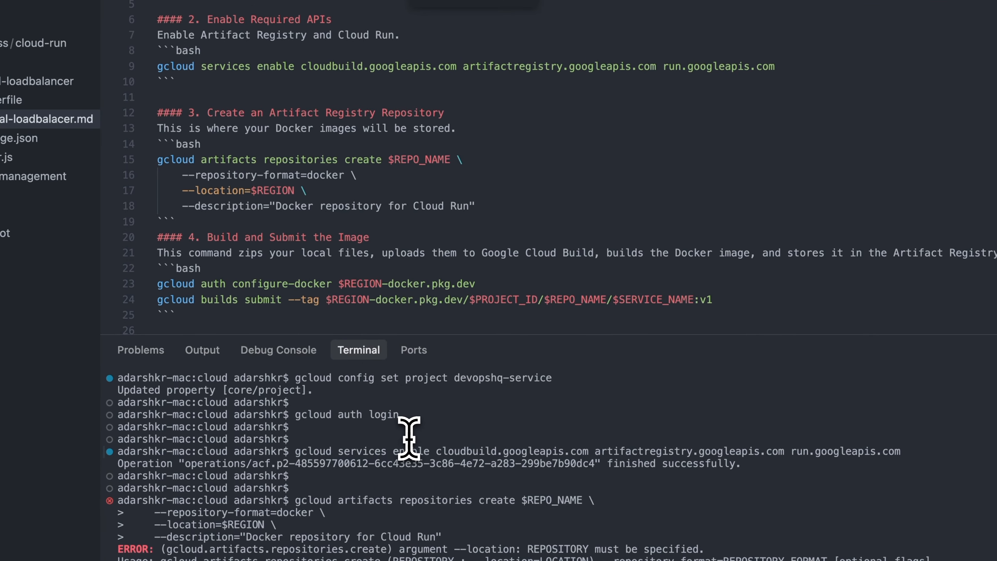
pyautogui.moveTo(371, 378); pyautogui.dragTo(576, 380)
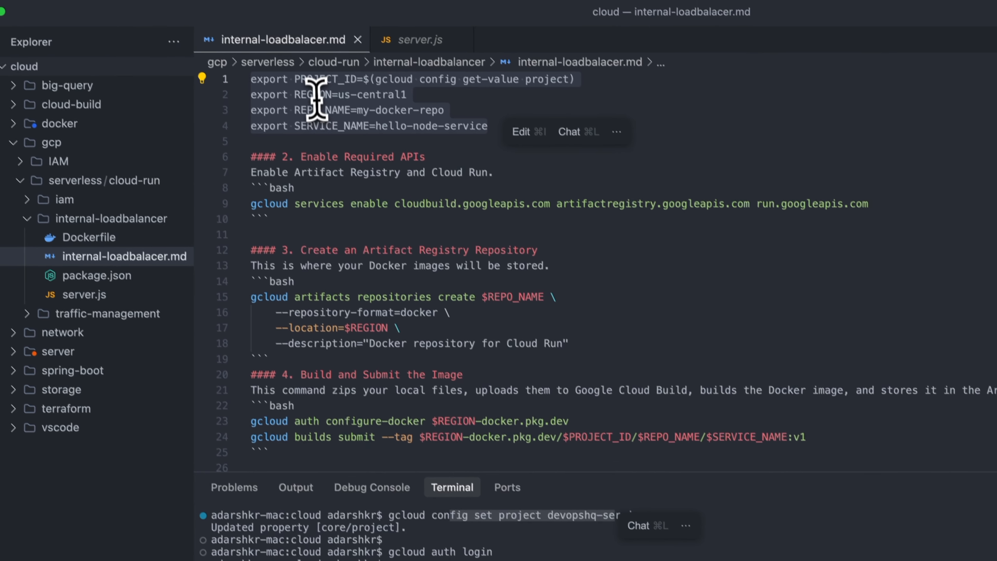
pyautogui.click(379, 123)
pyautogui.click(441, 113)
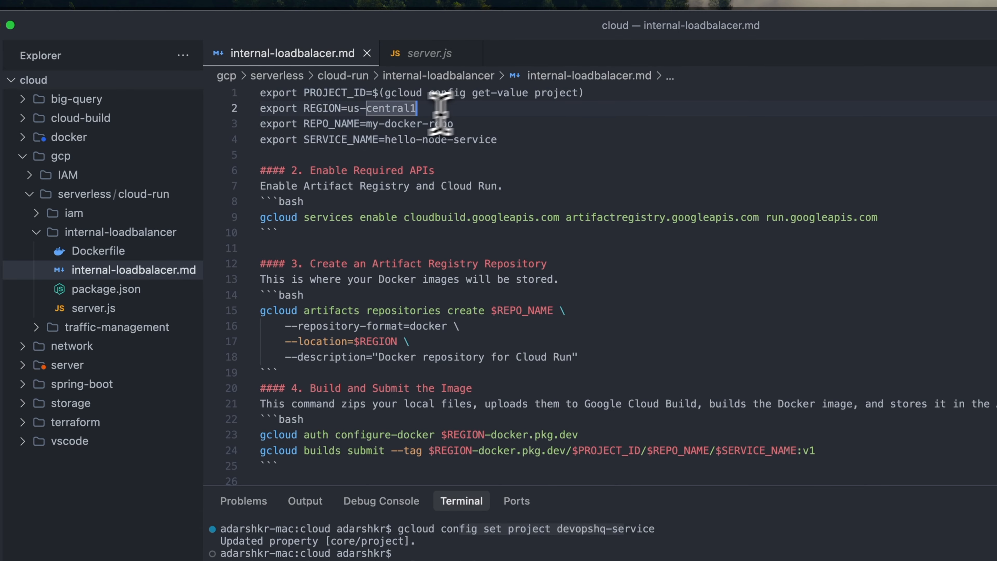
pyautogui.doubleClick(320, 110)
pyautogui.doubleClick(395, 109)
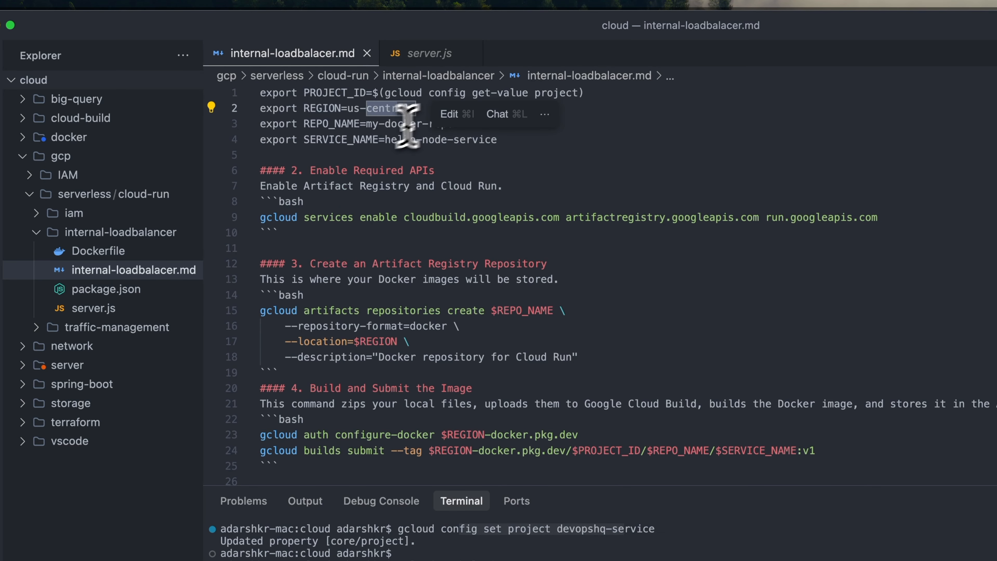
pyautogui.click(337, 155)
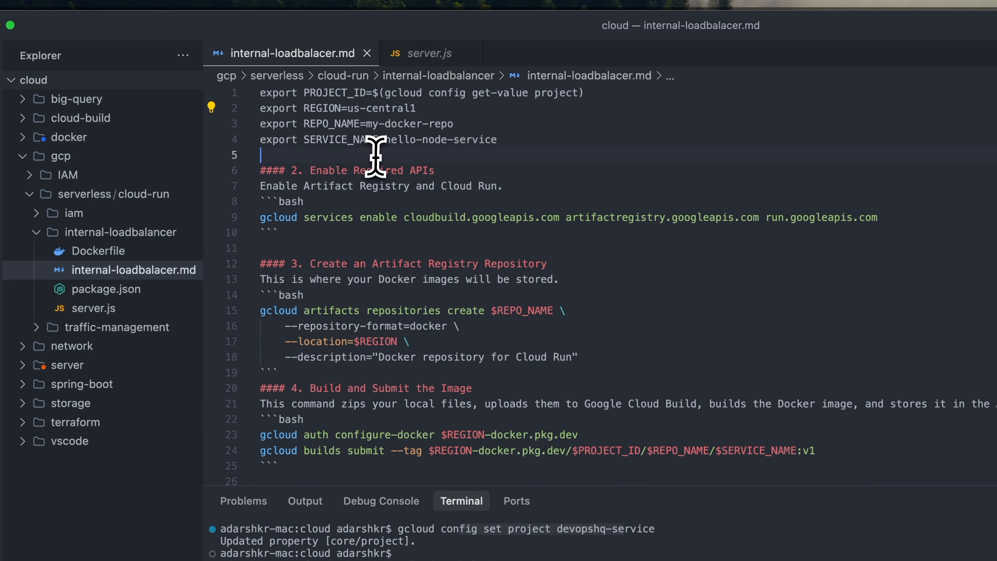
pyautogui.moveTo(372, 124); pyautogui.dragTo(455, 125)
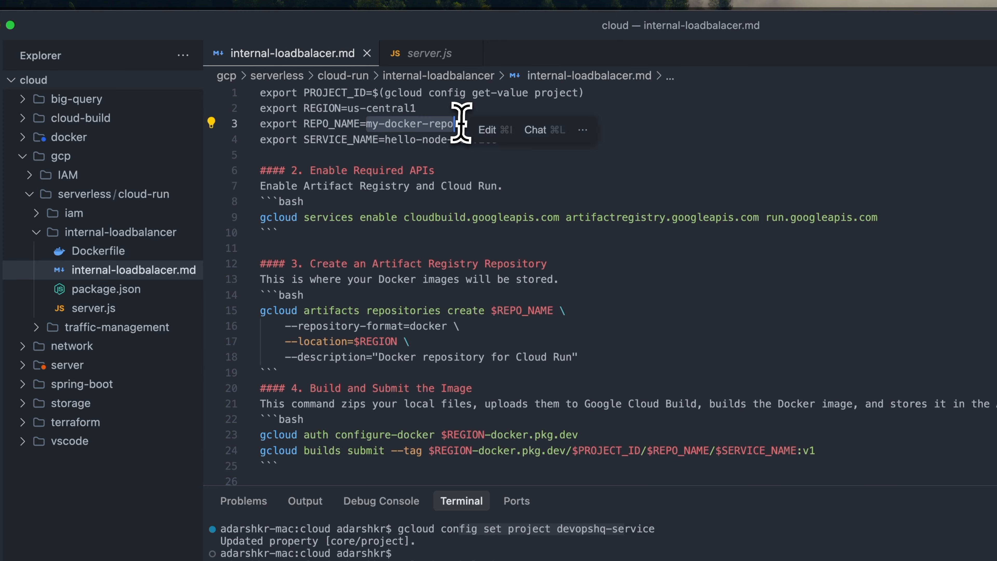
pyautogui.click(393, 155)
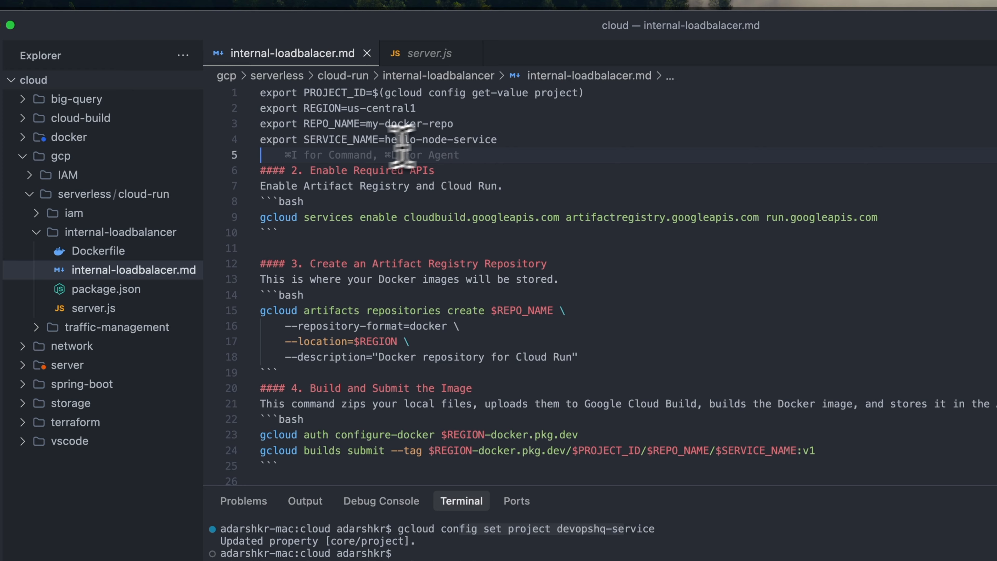
# - Run the guide's four export commands in the terminal, setting PROJECT_ID, REGION=us-central1, REPO_NAME=my-docker-repo and SERVICE_NAME=hello-node-service
pyautogui.moveTo(522, 137); pyautogui.dragTo(247, 93)
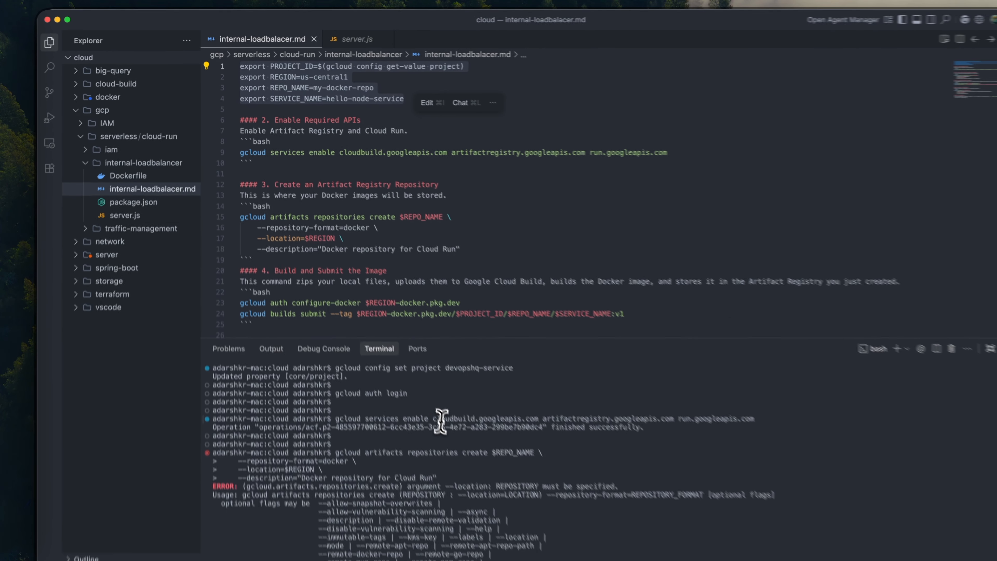
pyautogui.press('Return')
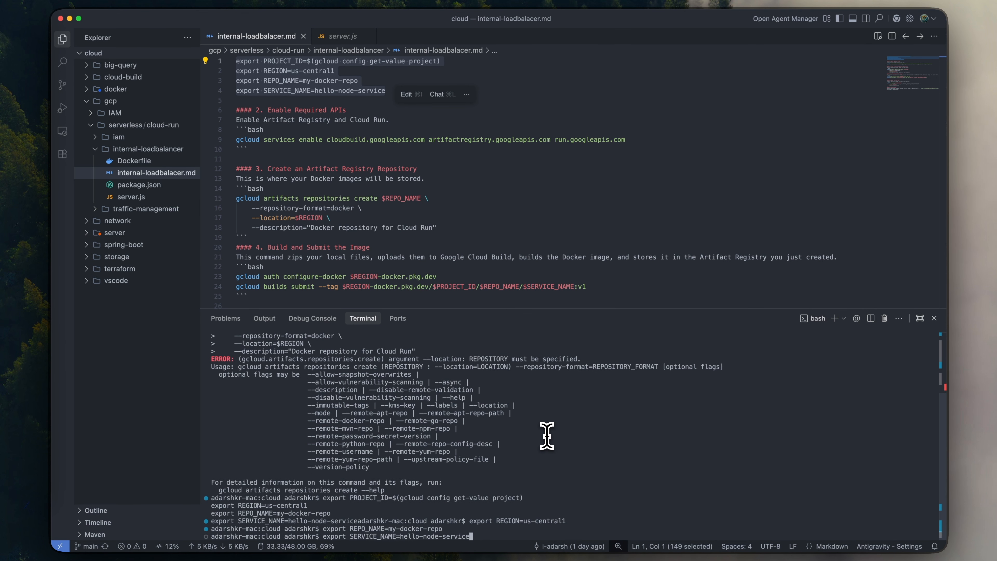
pyautogui.press('Return')
pyautogui.press('Return')
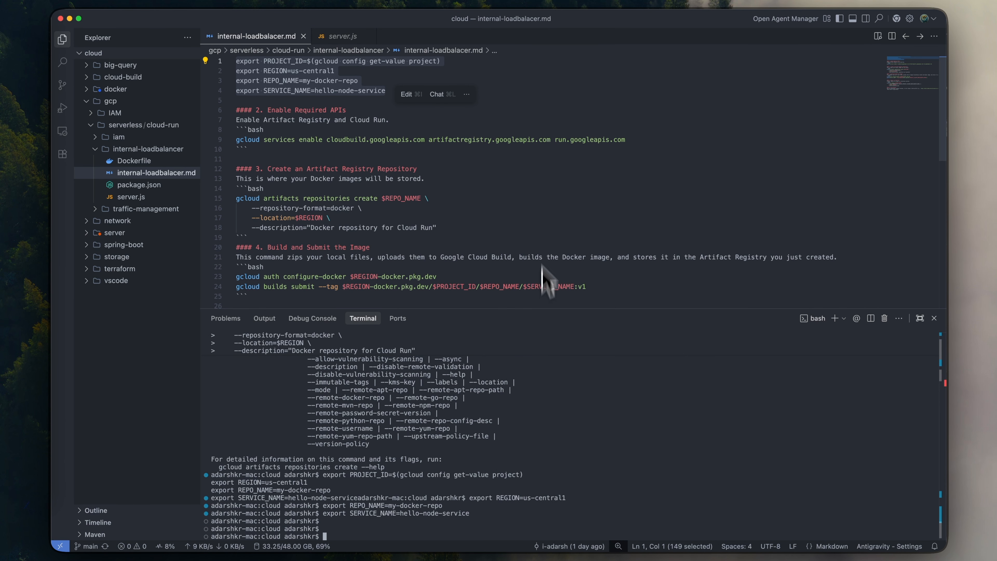
# - Run the guide's section 3 gcloud artifacts repositories create command in the terminal to create the my-docker-repo Docker repository
pyautogui.scroll(-1, 541, 222)
pyautogui.moveTo(463, 206); pyautogui.dragTo(232, 179)
pyautogui.press('super+c')
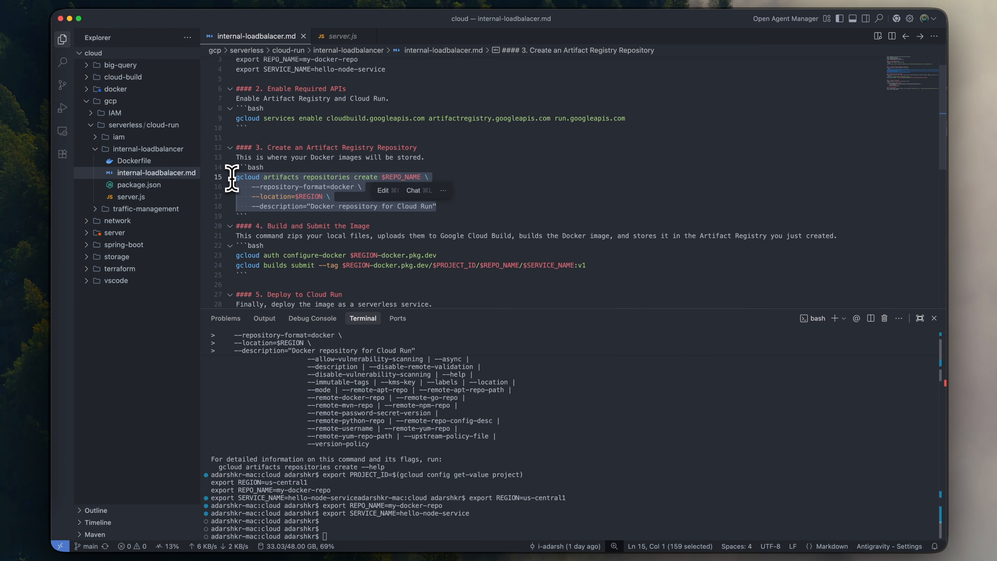
pyautogui.click(508, 351)
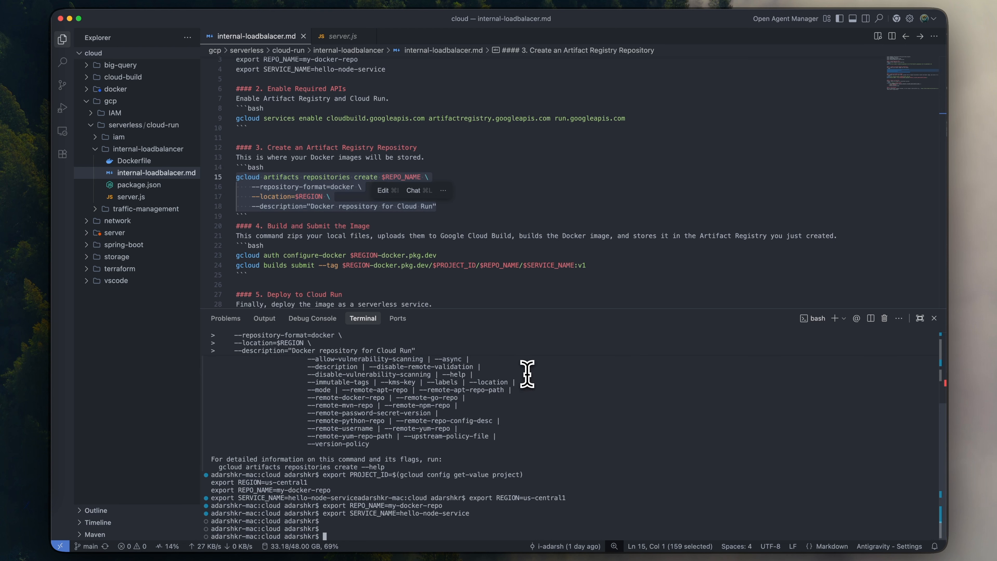
pyautogui.press('super+v')
pyautogui.press('Return')
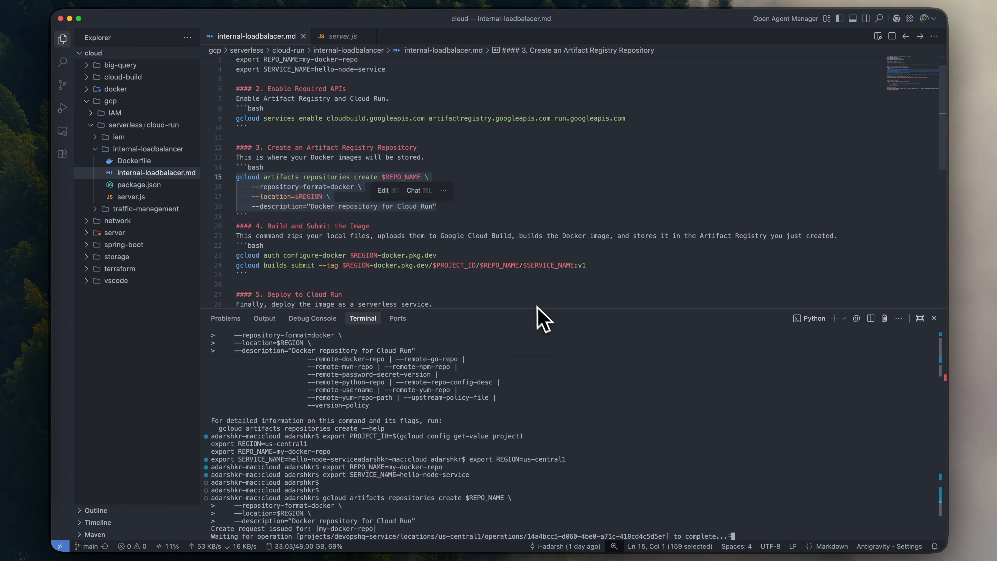
# - Enlarge the terminal area while the repository is created and clear its output
pyautogui.press('super+equal')
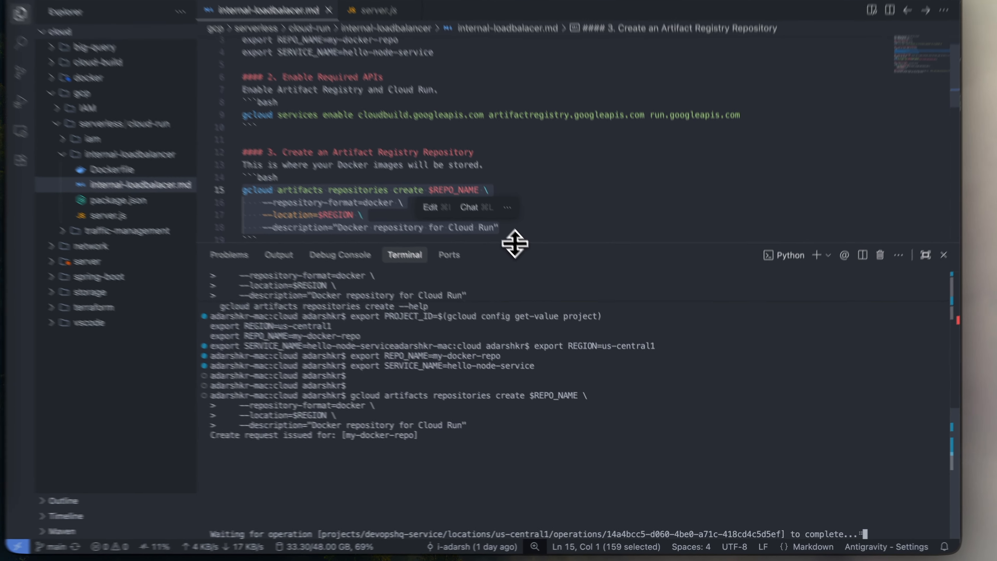
pyautogui.moveTo(526, 260); pyautogui.dragTo(528, 147)
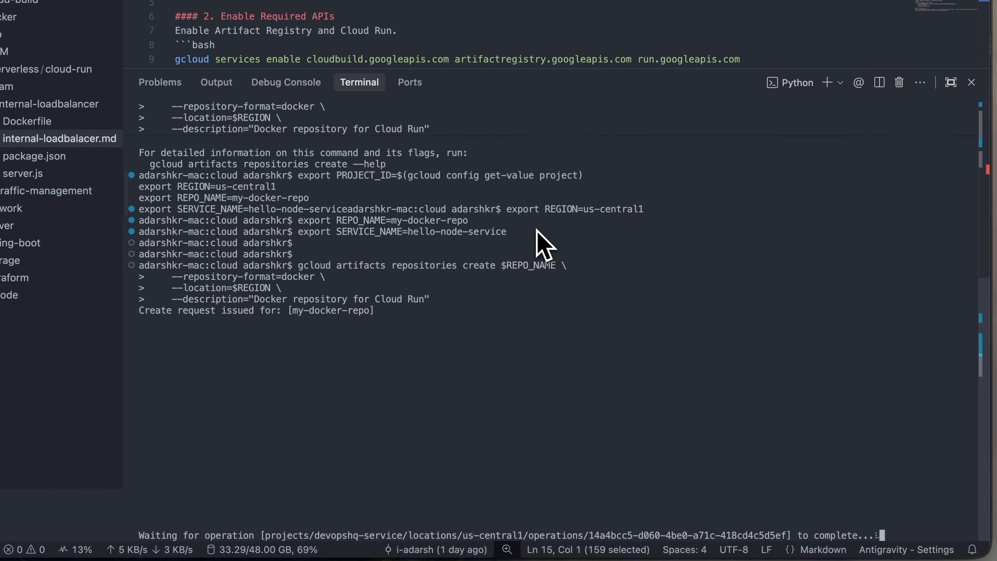
pyautogui.press('super+minus')
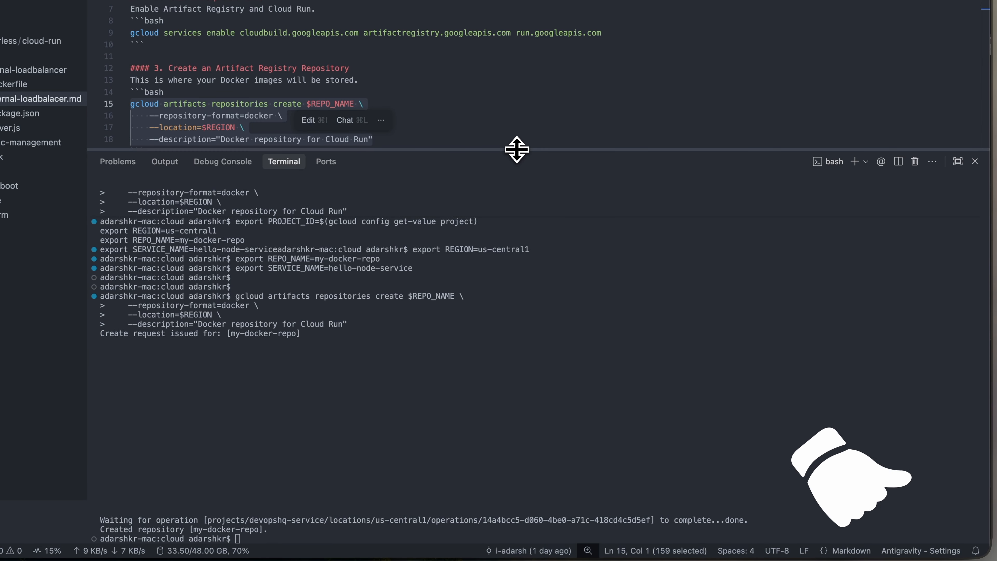
pyautogui.moveTo(514, 150); pyautogui.dragTo(516, 164)
pyautogui.press('super+k')
pyautogui.write('export SERVICE_NAME=hello-node-service export REGION=us-central1 export REPO_NAME=my-docker-repo')
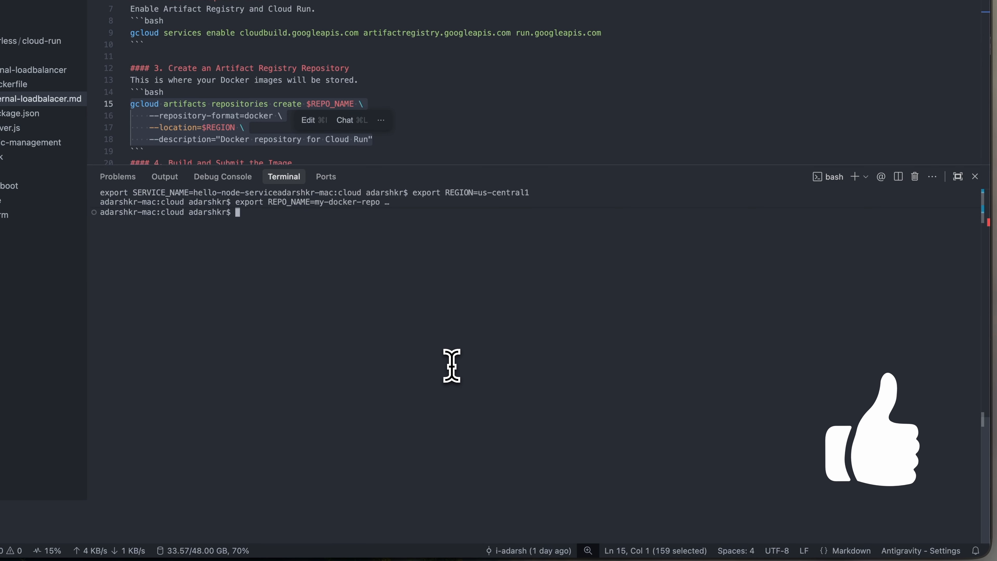
pyautogui.press('Return')
# - Examine the guide's section 4 gcloud builds submit command, the Dockerfile and the section 3 repository command
pyautogui.click(538, 103)
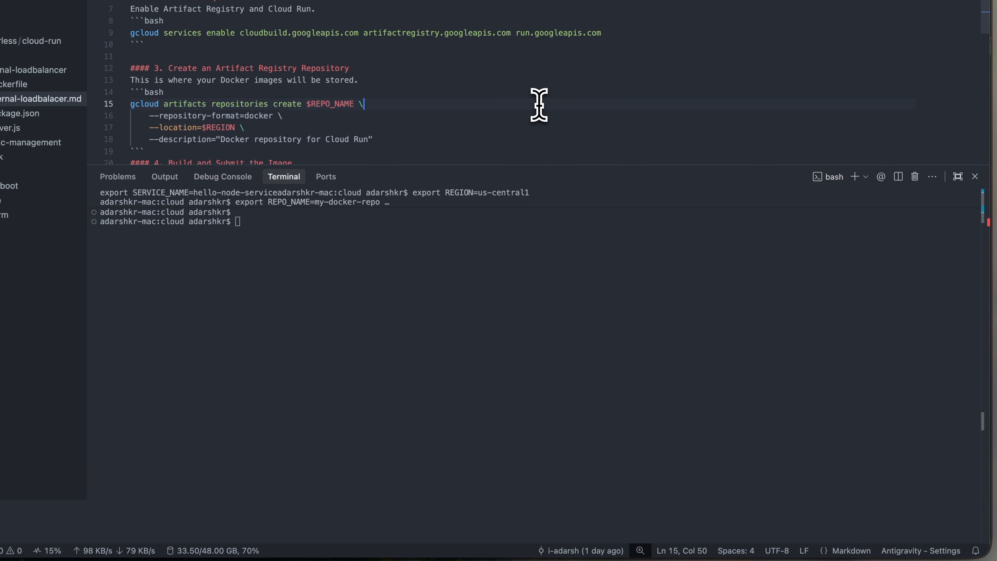
pyautogui.scroll(-5, 503, 122)
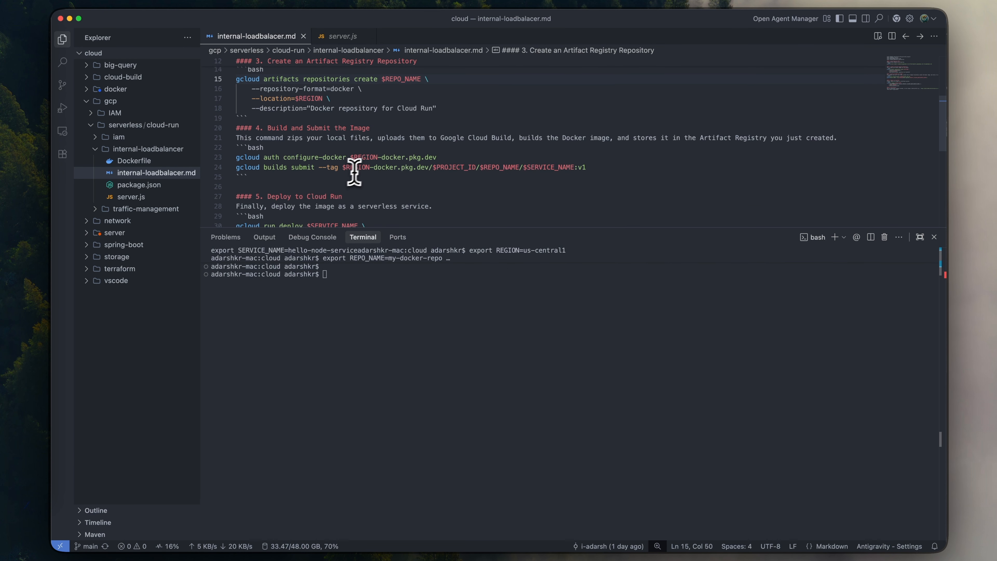
pyautogui.moveTo(251, 167); pyautogui.dragTo(327, 167)
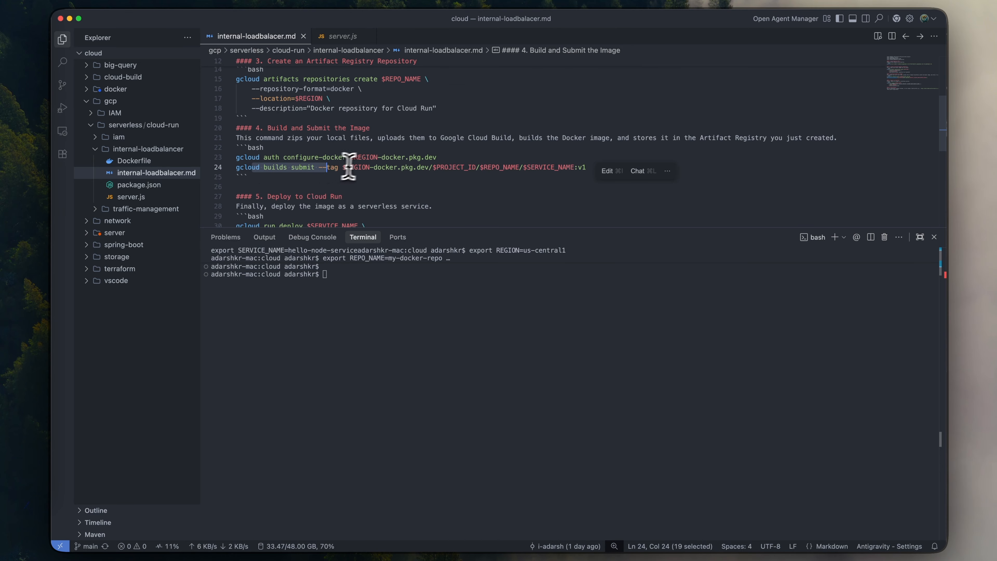
pyautogui.scroll(1, 353, 177)
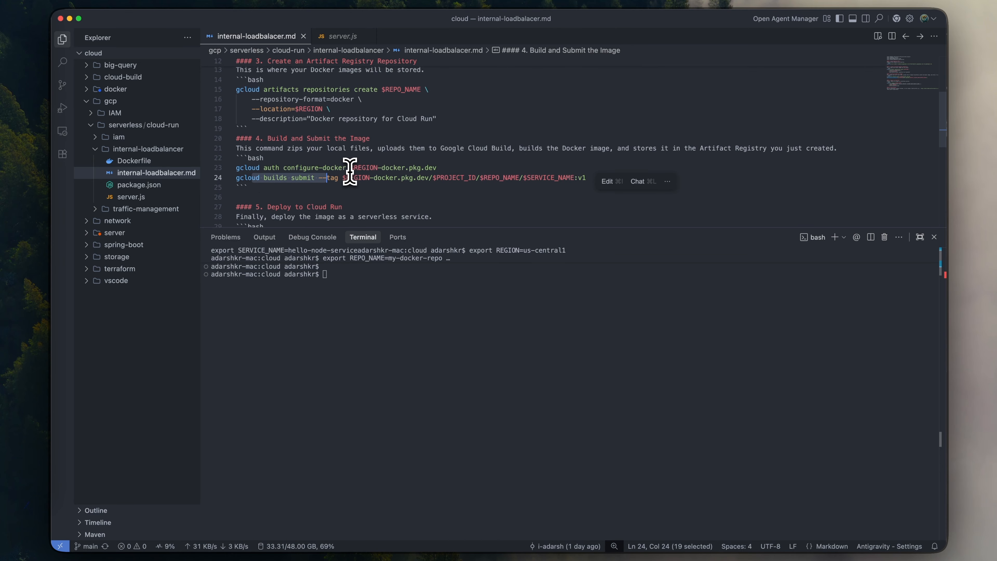
pyautogui.click(145, 161)
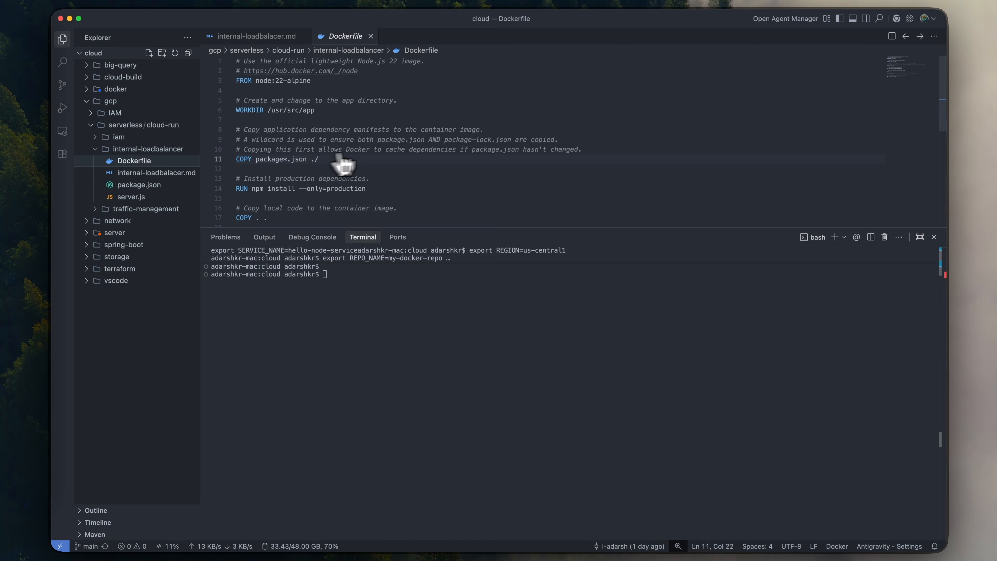
pyautogui.click(275, 37)
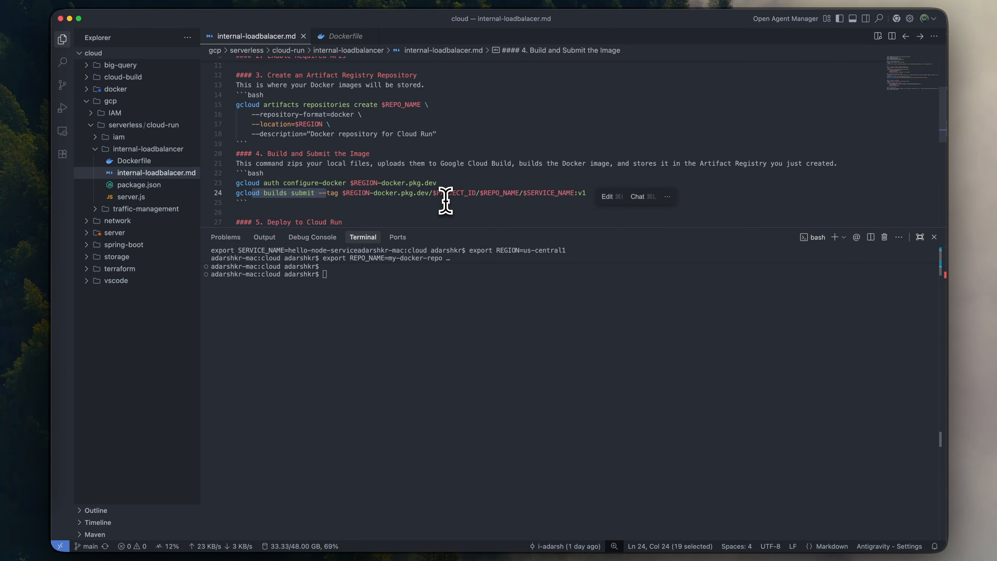
pyautogui.scroll(1, 443, 199)
pyautogui.moveTo(284, 123); pyautogui.dragTo(368, 143)
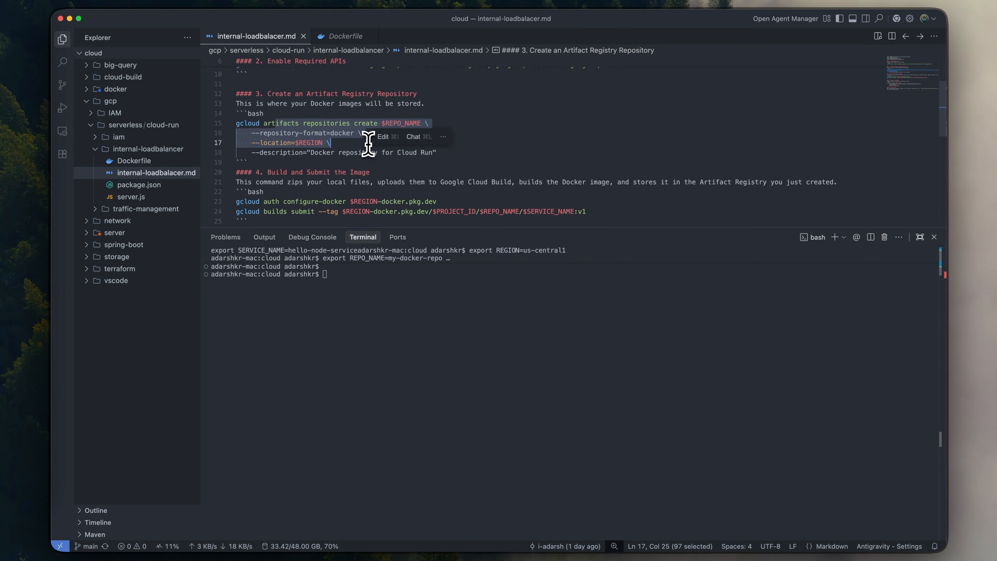
# - Try to build and submit the image by running the guide's gcloud builds submit --tag command from the cloud folder
pyautogui.scroll(-1, 383, 165)
pyautogui.doubleClick(372, 191)
pyautogui.scroll(-1, 372, 190)
pyautogui.press('super+Right')
pyautogui.press('shift+super+Left')
pyautogui.press('super+c')
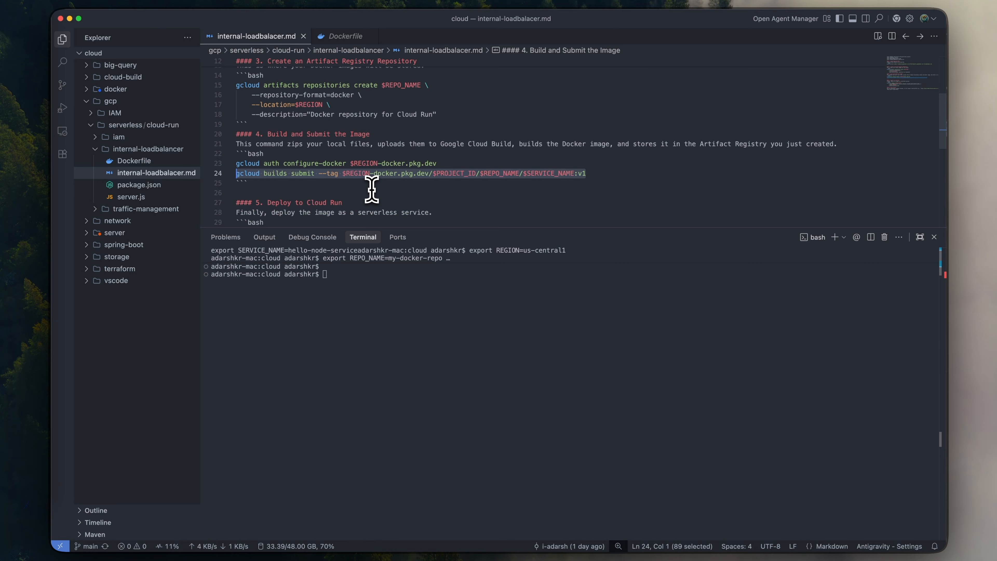
pyautogui.click(374, 327)
pyautogui.press('super+v')
pyautogui.press('Return')
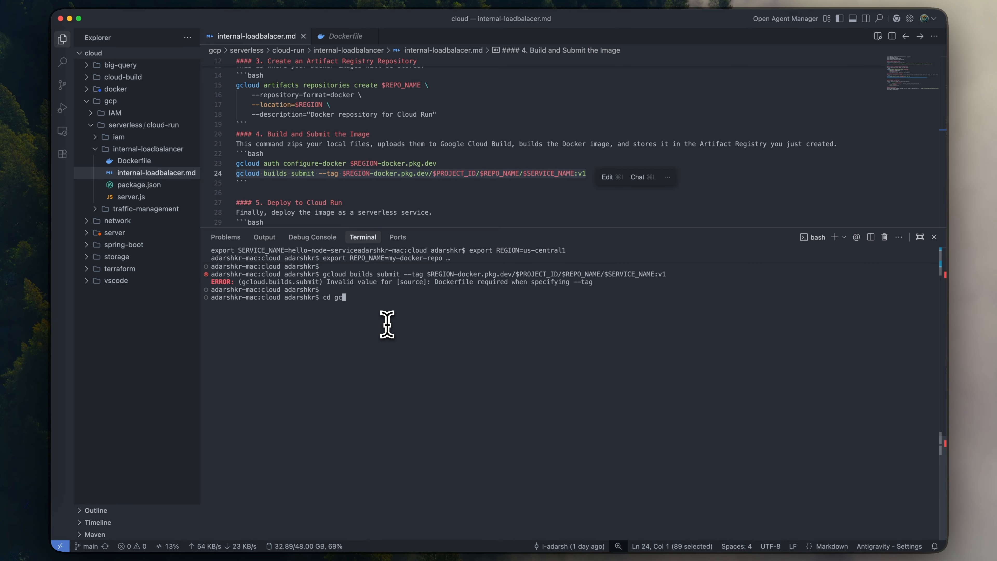
# - Change the terminal directory to the internal-loadbalancer folder under gcp/serverless/cloud-run, clear the terminal and list the folder's files with ls
pyautogui.write('cloud-run/internal-loadbalancer/')
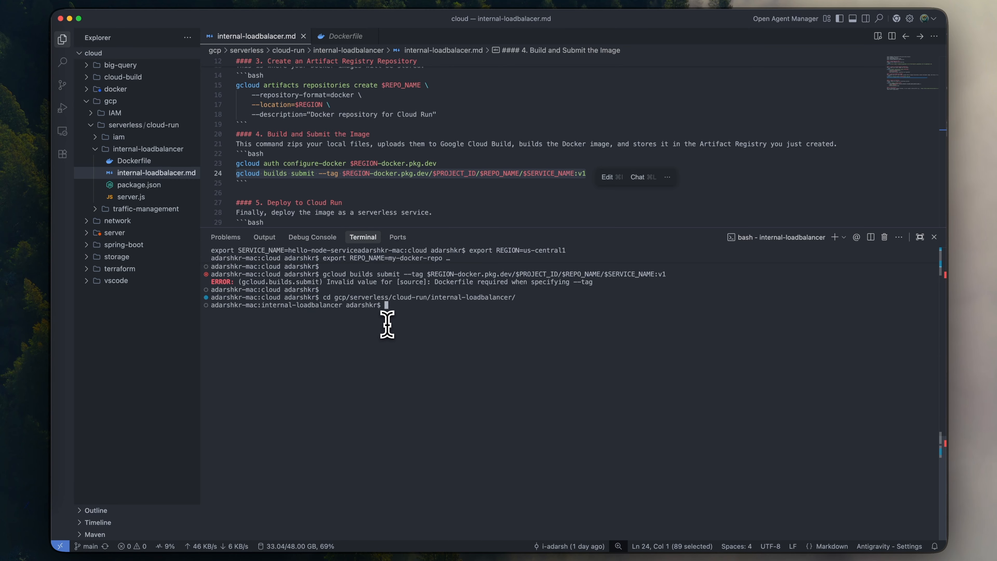
pyautogui.hotkey('ctrl', 'l')
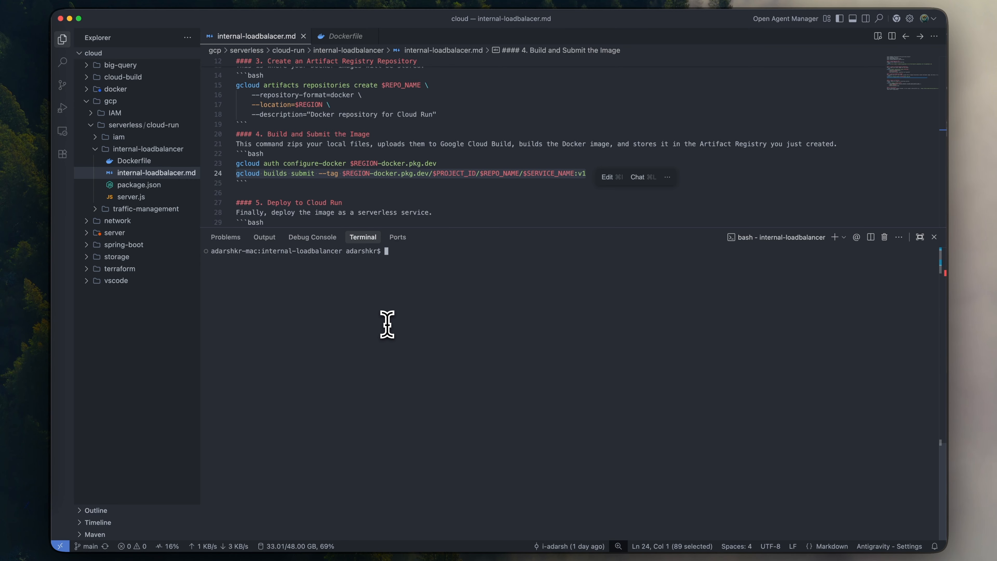
pyautogui.write('lsd')
pyautogui.press('Return')
pyautogui.write('ls')
pyautogui.press('Return')
pyautogui.press('Return')
pyautogui.press('Return')
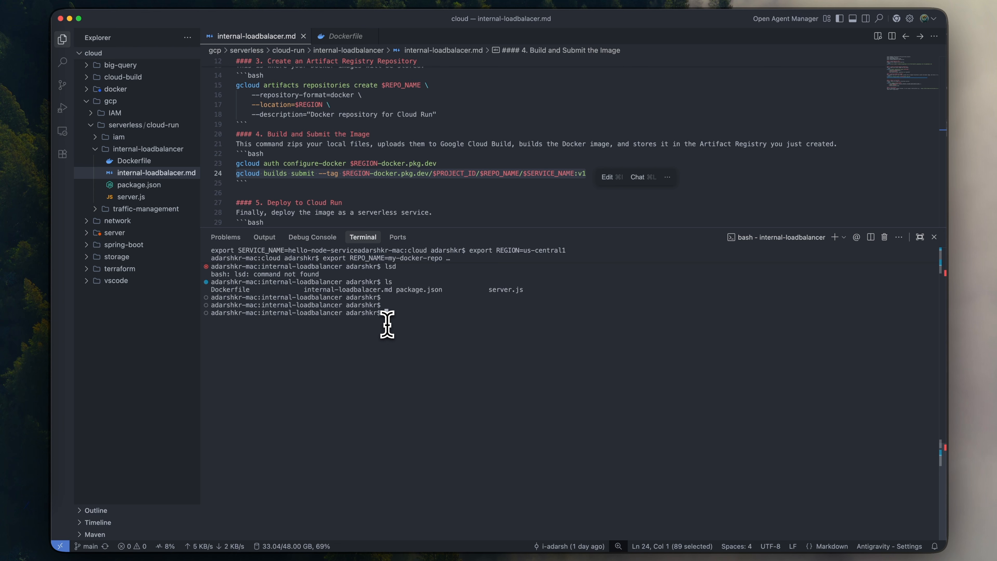
# - Run the guide's gcloud builds submit --tag command for $SERVICE_NAME:v1 from the internal-loadbalancer folder
pyautogui.click(345, 182)
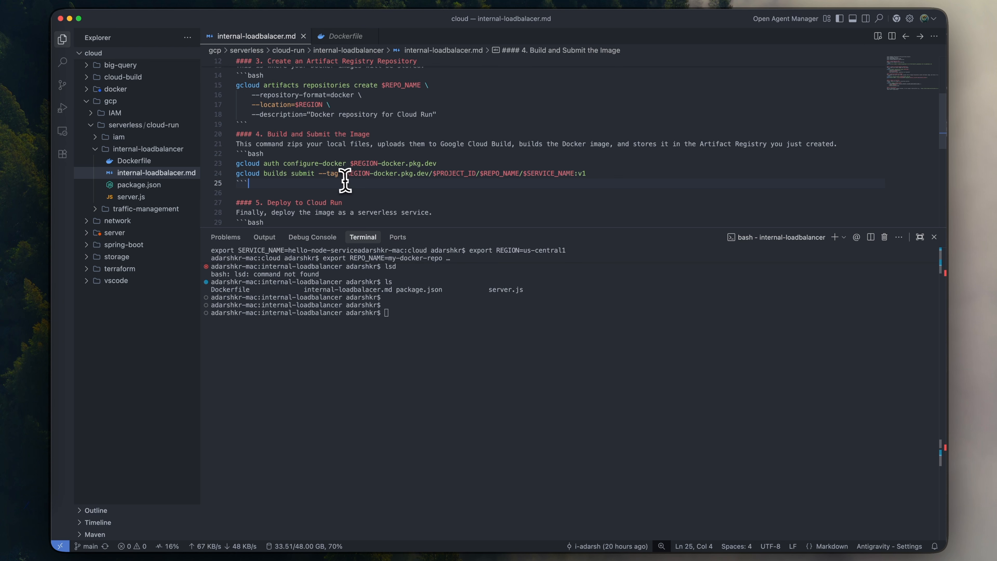
pyautogui.click(359, 176)
pyautogui.press('super+Right')
pyautogui.press('super+shift+Left')
pyautogui.press('super+c')
pyautogui.click(430, 340)
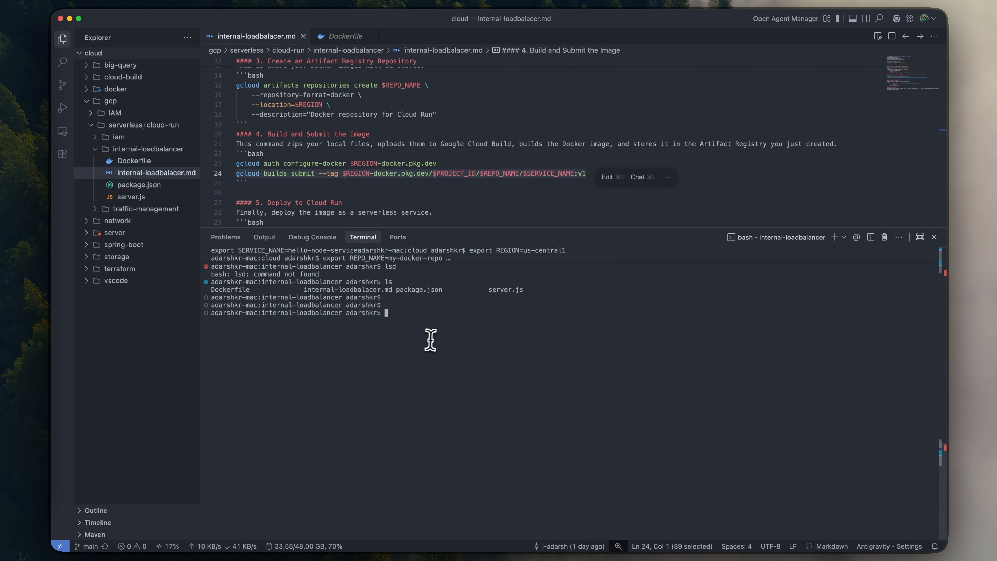
pyautogui.press('super+v')
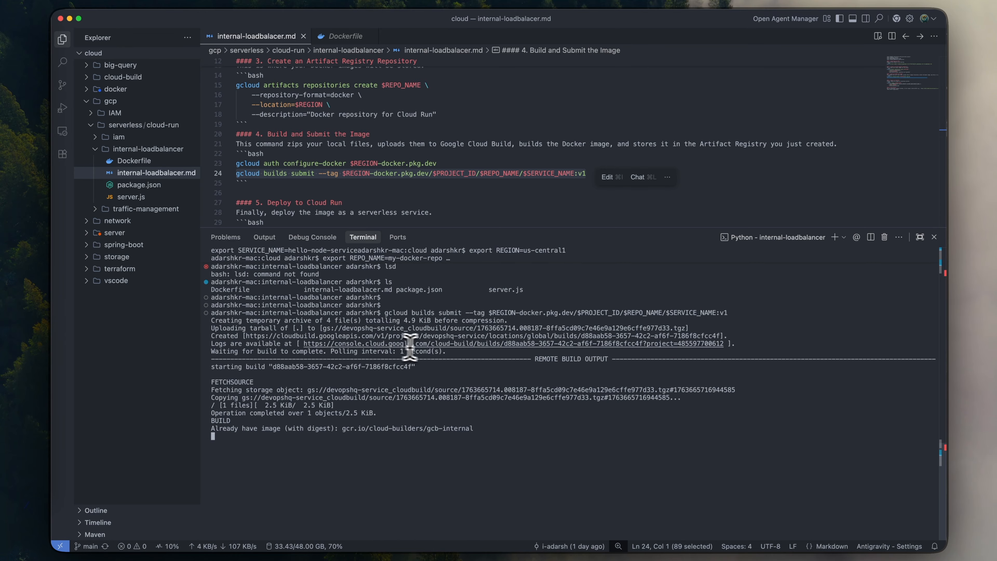
# - Open the build's log link in the Google Cloud console, look through the Cloud Build log and return to the editor
pyautogui.keyDown('super'); pyautogui.click(439, 345); pyautogui.keyUp('super')
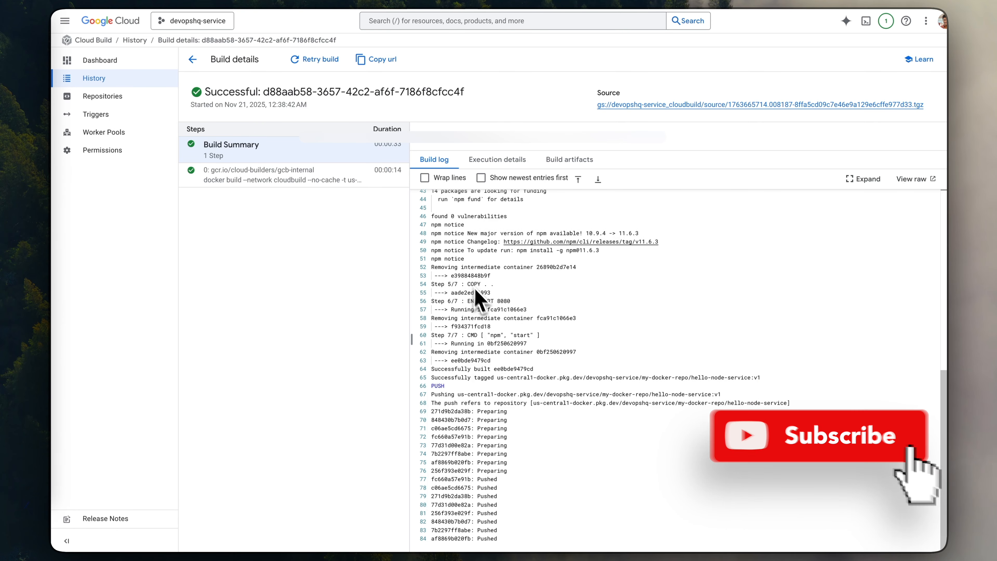
pyautogui.scroll(5, 477, 291)
pyautogui.scroll(-5, 486, 296)
pyautogui.hotkey('ctrl', 'Left')
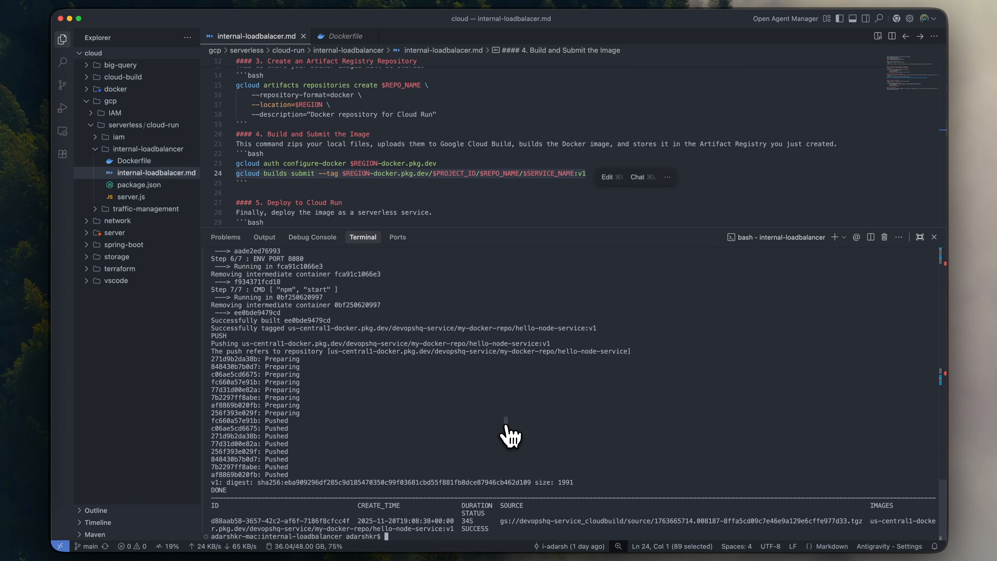
pyautogui.press('Return')
pyautogui.press('Return')
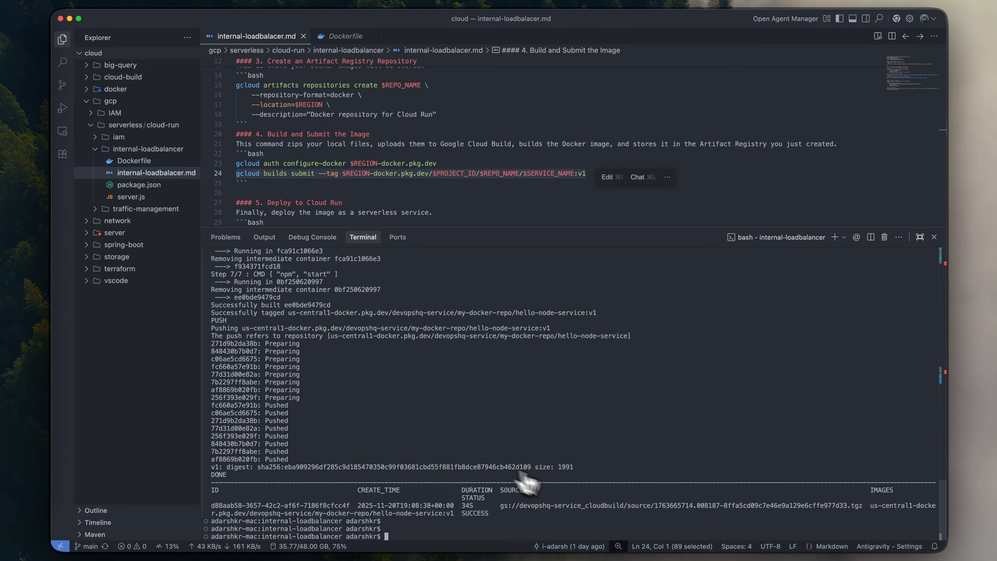
pyautogui.scroll(2, 431, 207)
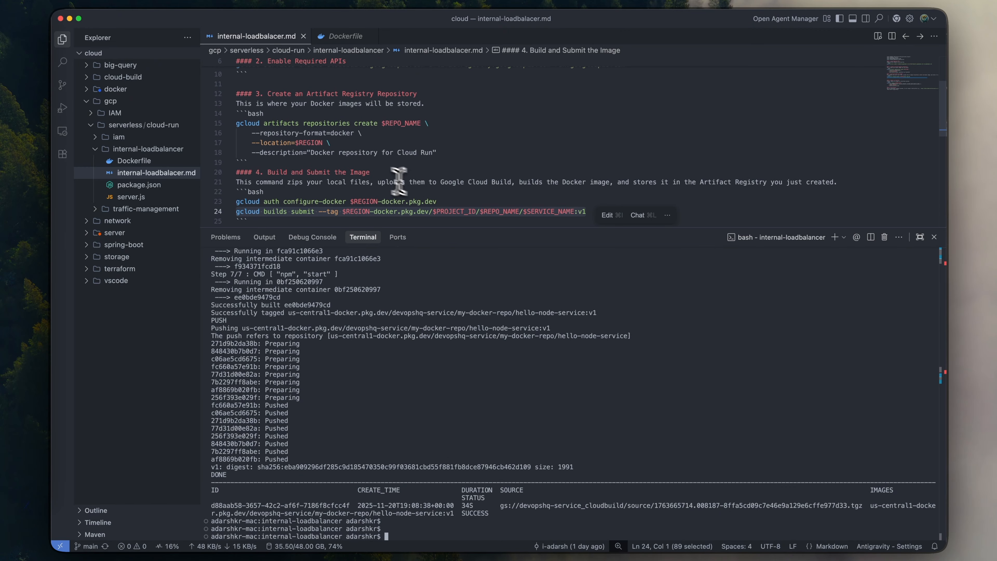
pyautogui.moveTo(442, 153); pyautogui.dragTo(346, 153)
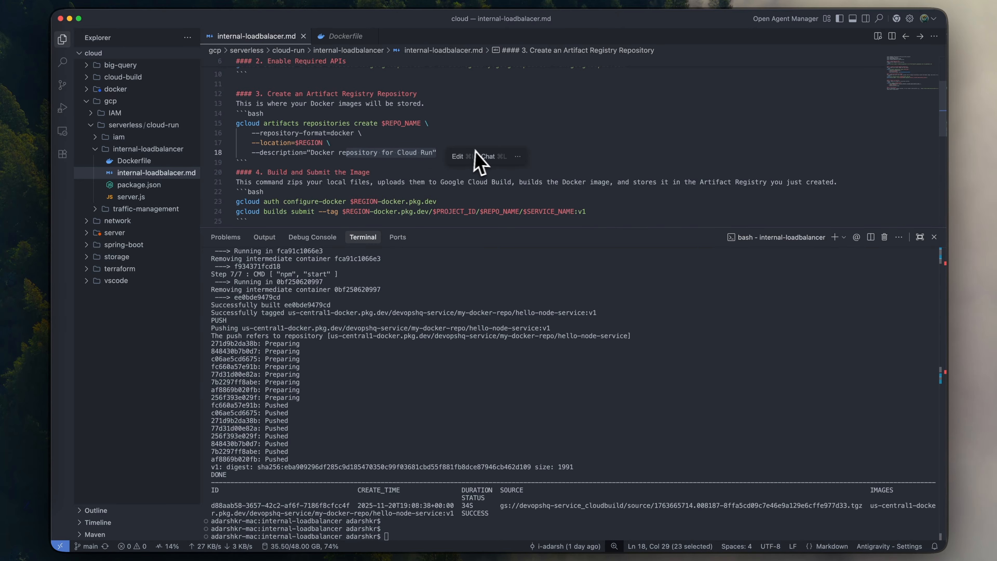
pyautogui.click(550, 172)
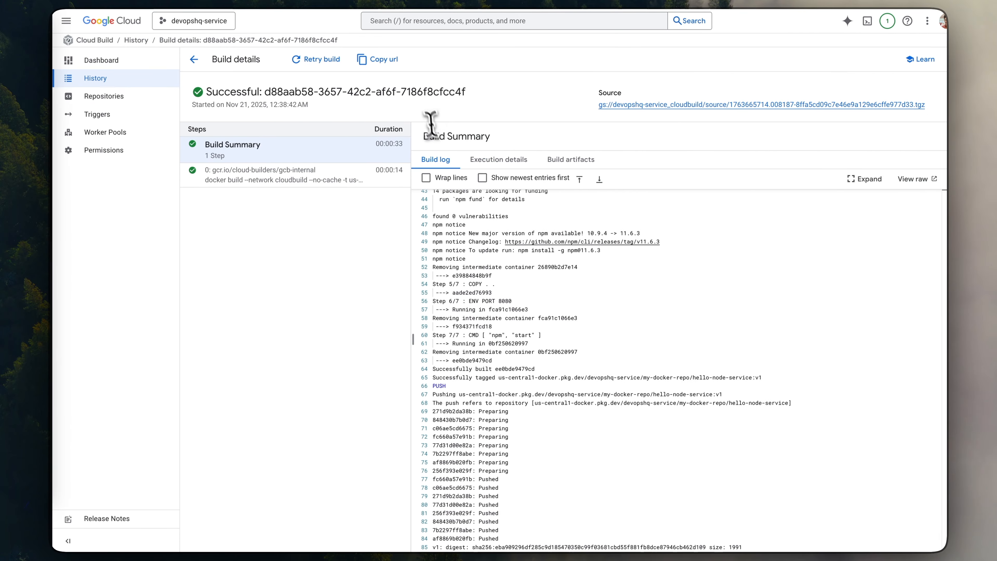
# - Open the Cloud Run services in the Google Cloud console and begin deploying a container as a new service
pyautogui.click(65, 20)
pyautogui.moveTo(118, 264)
pyautogui.click(218, 285)
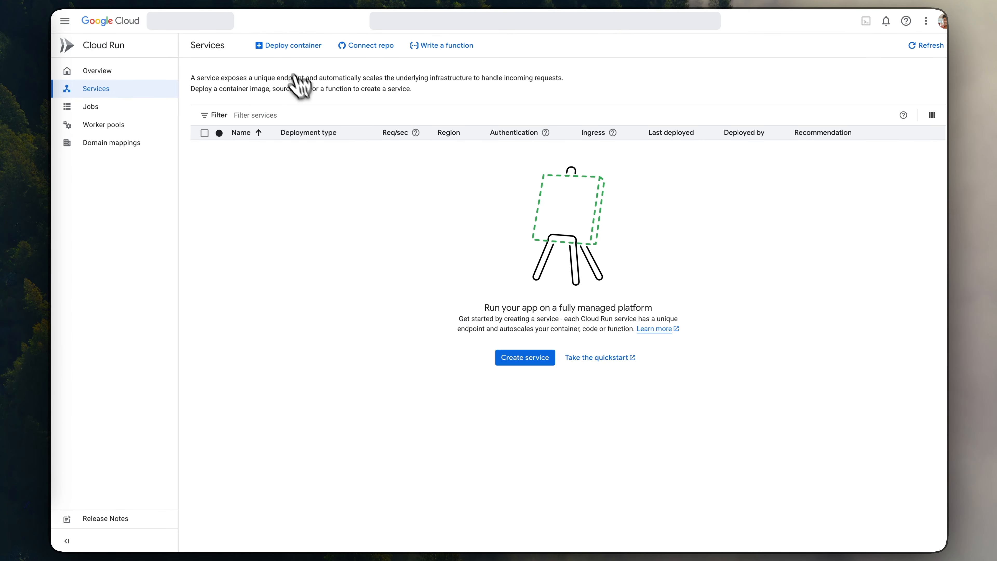
pyautogui.click(286, 46)
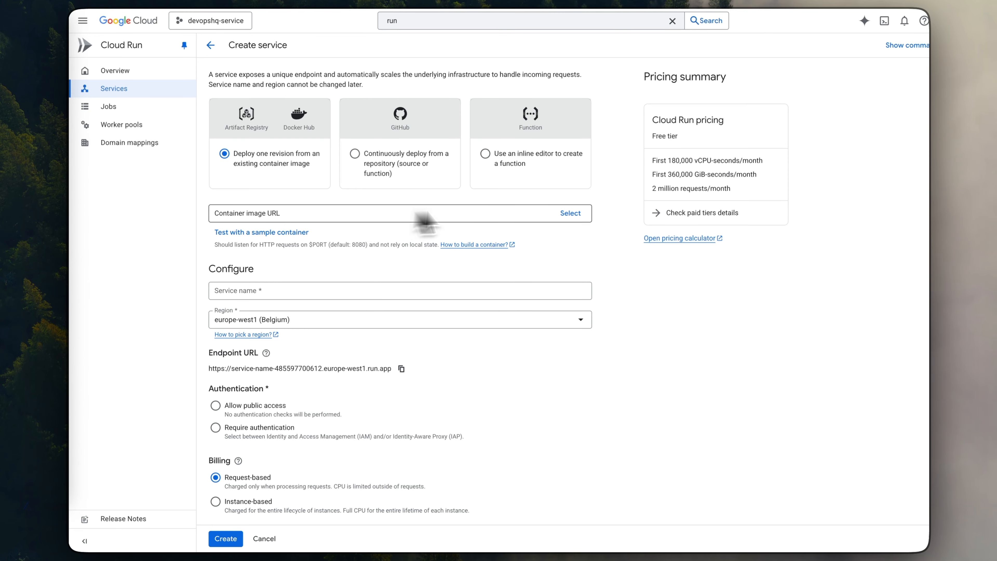
# - Choose the v1 image of hello-node-service from us-central1-docker.pkg.dev/devopshq-service/my-docker-repo as the container image
pyautogui.click(574, 213)
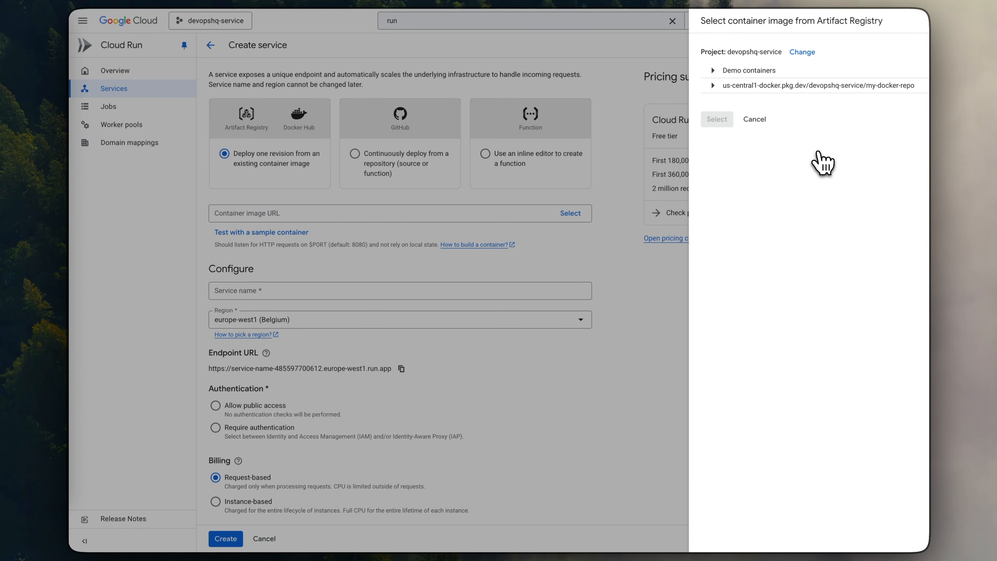
pyautogui.click(713, 85)
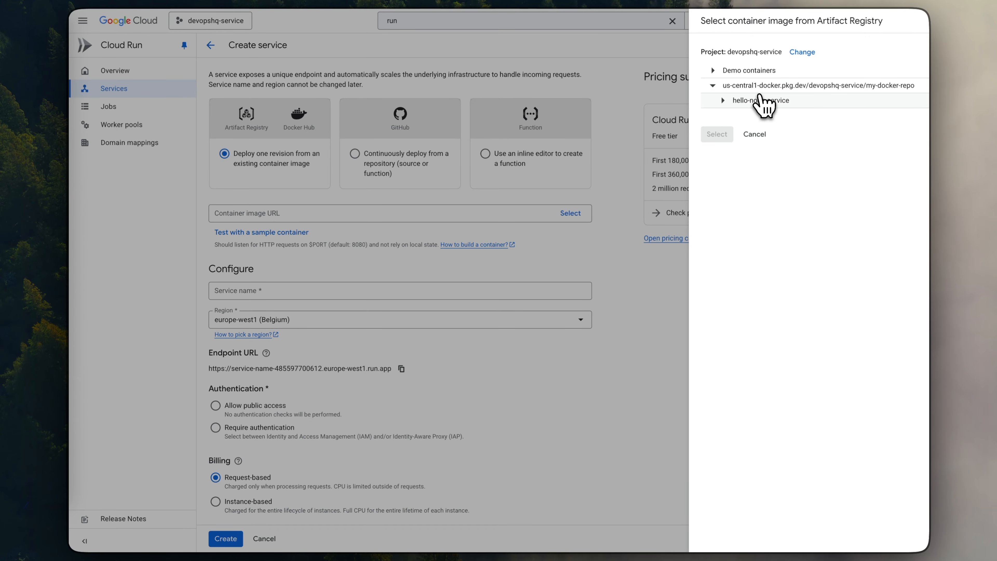
pyautogui.click(723, 100)
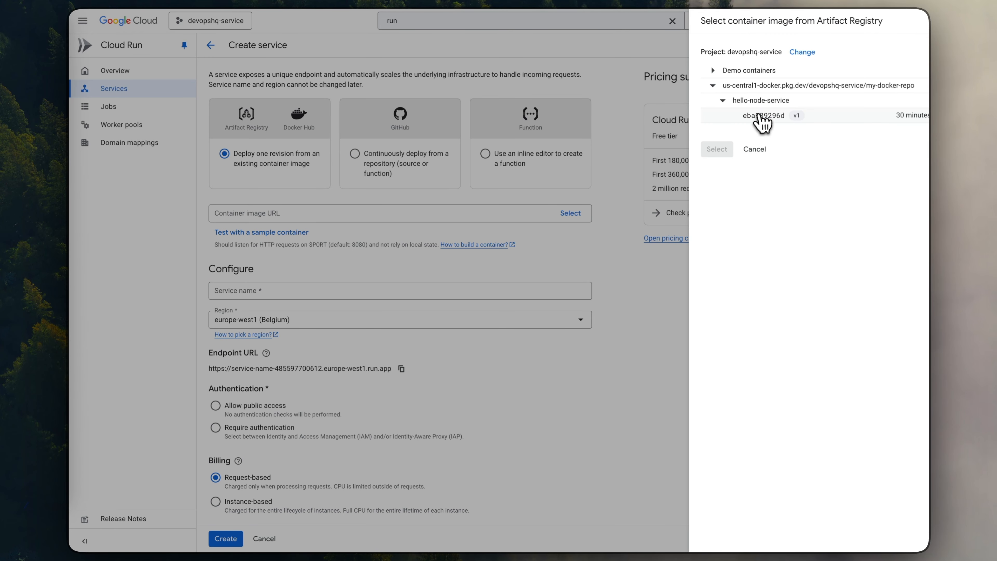
pyautogui.click(761, 115)
pyautogui.click(717, 149)
# - Set the service's region to us-central1 (Iowa) and its authentication to Allow public access
pyautogui.scroll(-2, 392, 267)
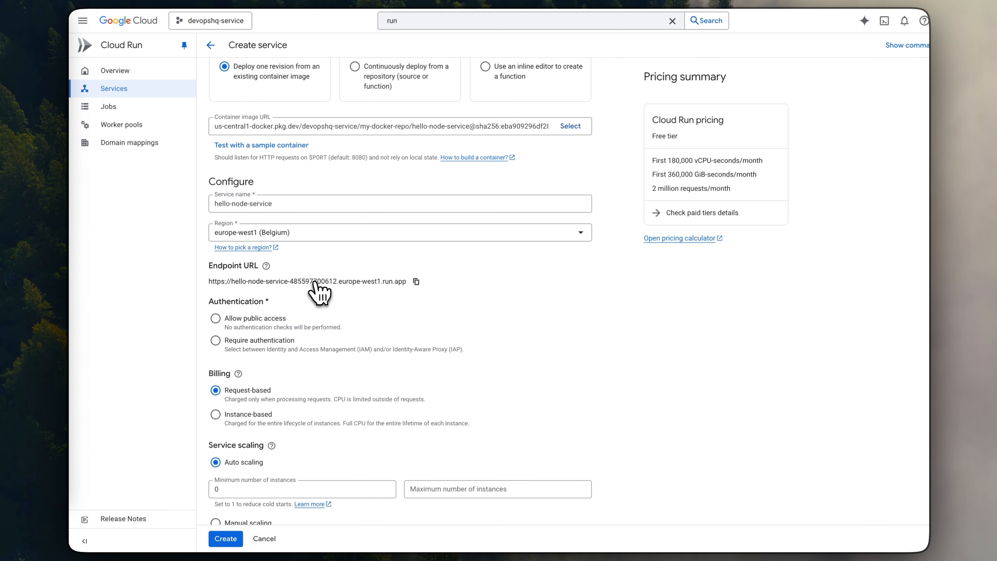
pyautogui.click(276, 236)
pyautogui.write('us-cen')
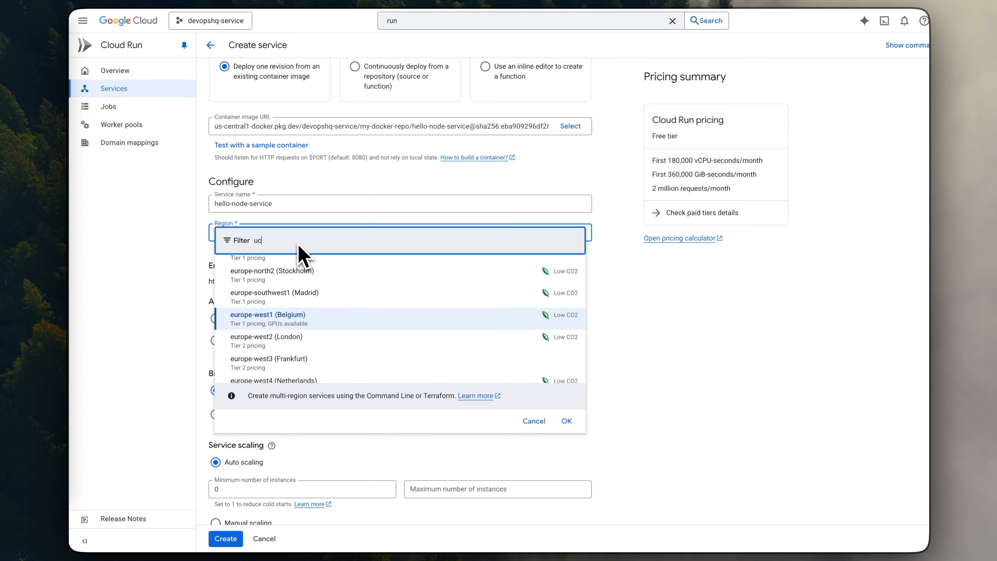
pyautogui.click(286, 284)
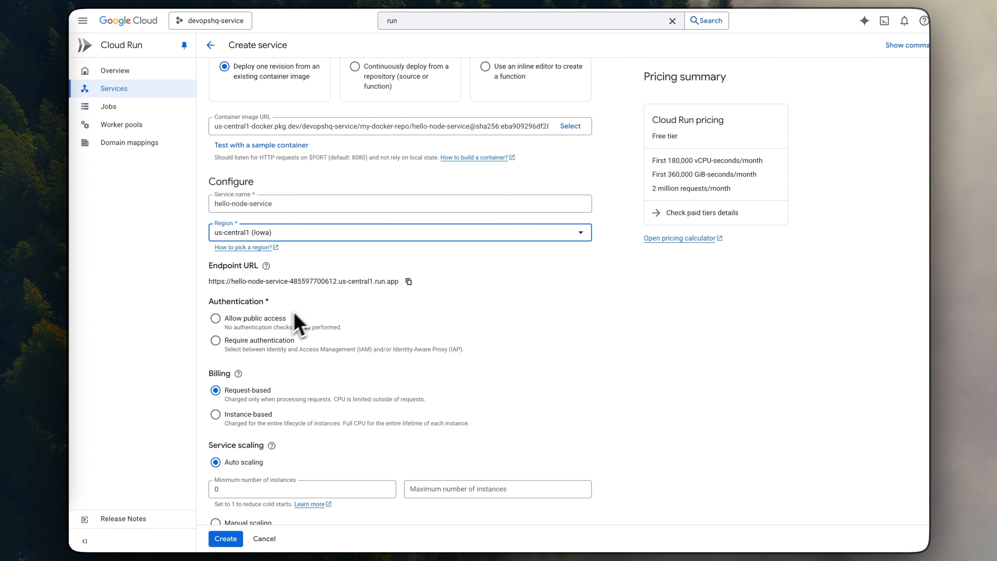
pyautogui.scroll(-1, 283, 326)
pyautogui.click(215, 290)
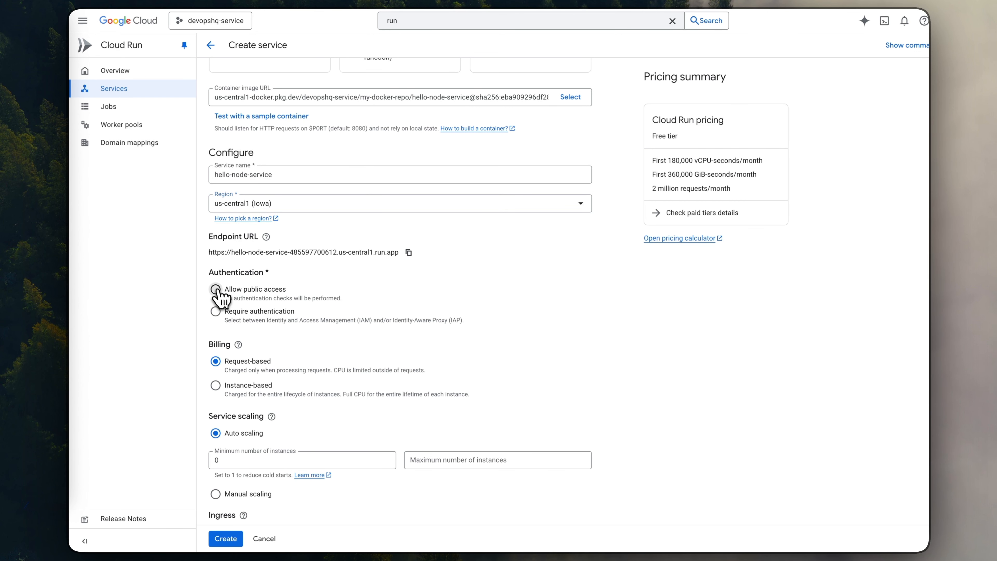
# - Restrict the service's ingress to Internal and review the note about traffic from another Cloud Run service
pyautogui.scroll(-2, 302, 287)
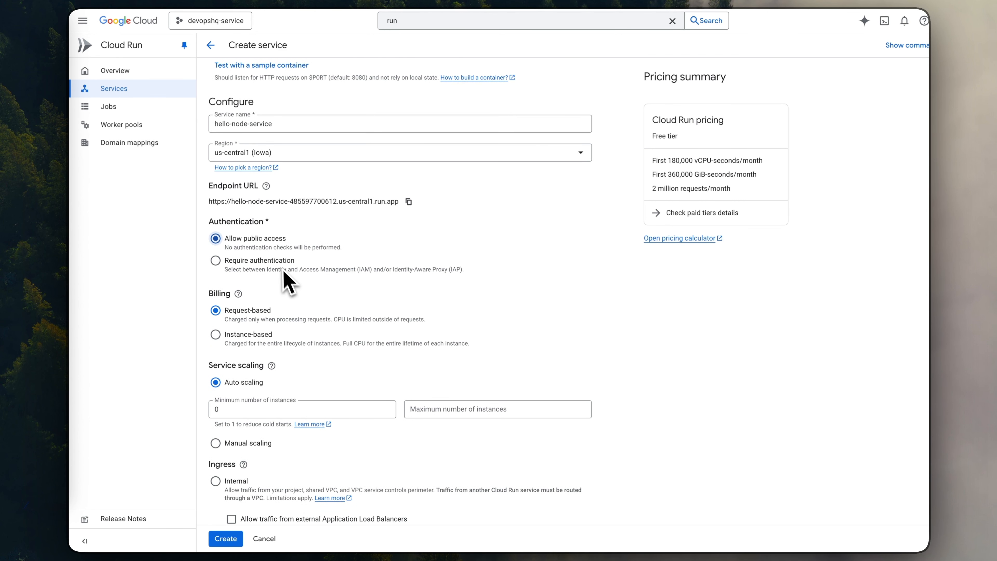
pyautogui.scroll(-3, 281, 267)
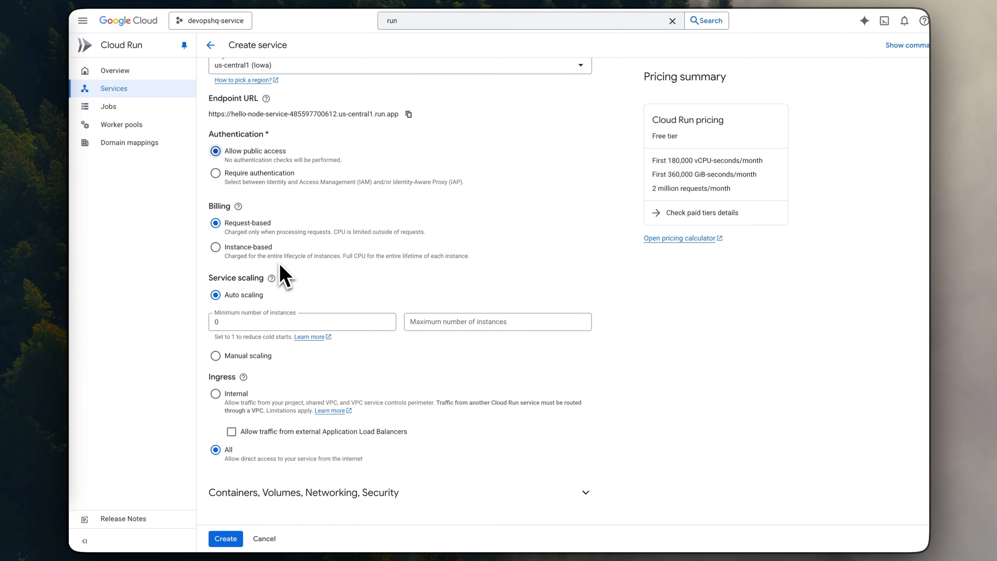
pyautogui.click(222, 394)
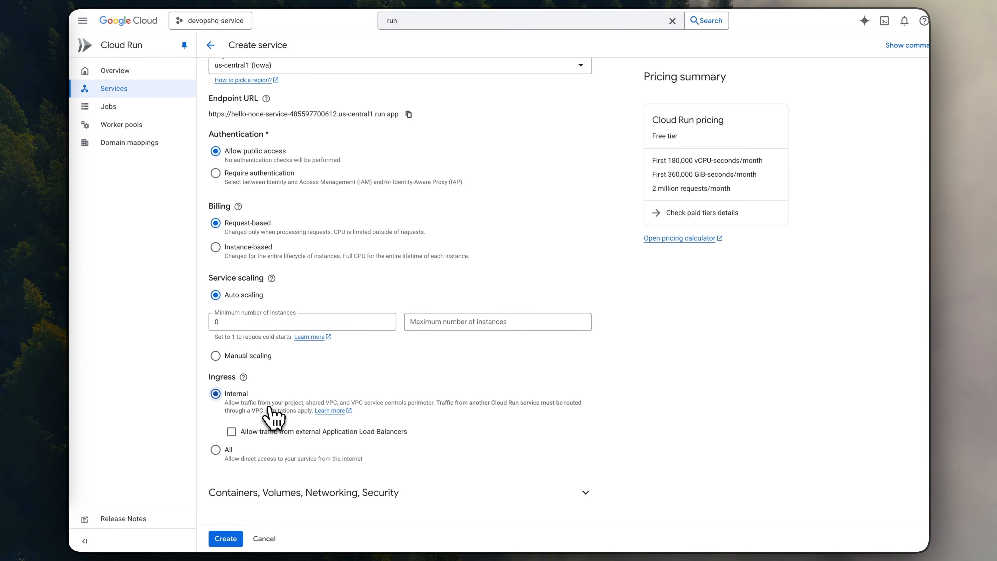
pyautogui.moveTo(440, 403); pyautogui.dragTo(560, 404)
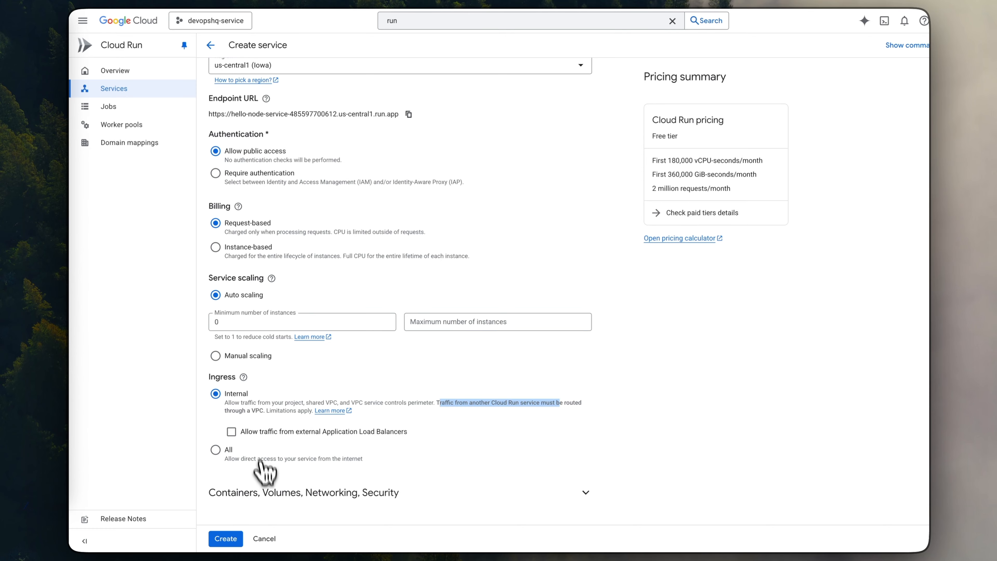
# - Expand the container, volume, networking and security settings and enable Connect to a VPC for outbound traffic under Networking
pyautogui.click(341, 492)
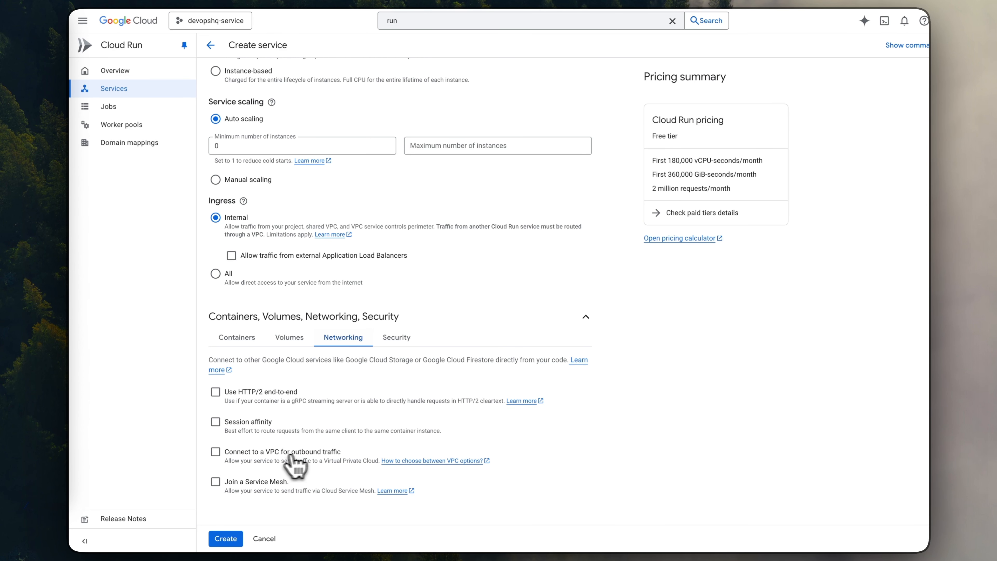
pyautogui.click(216, 452)
pyautogui.scroll(-6, 311, 445)
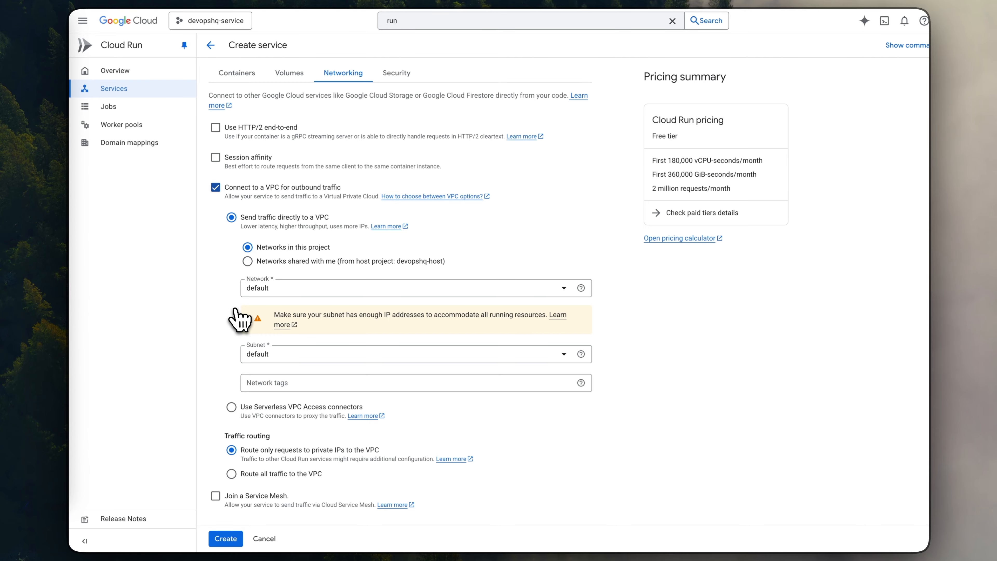
pyautogui.scroll(-1, 346, 214)
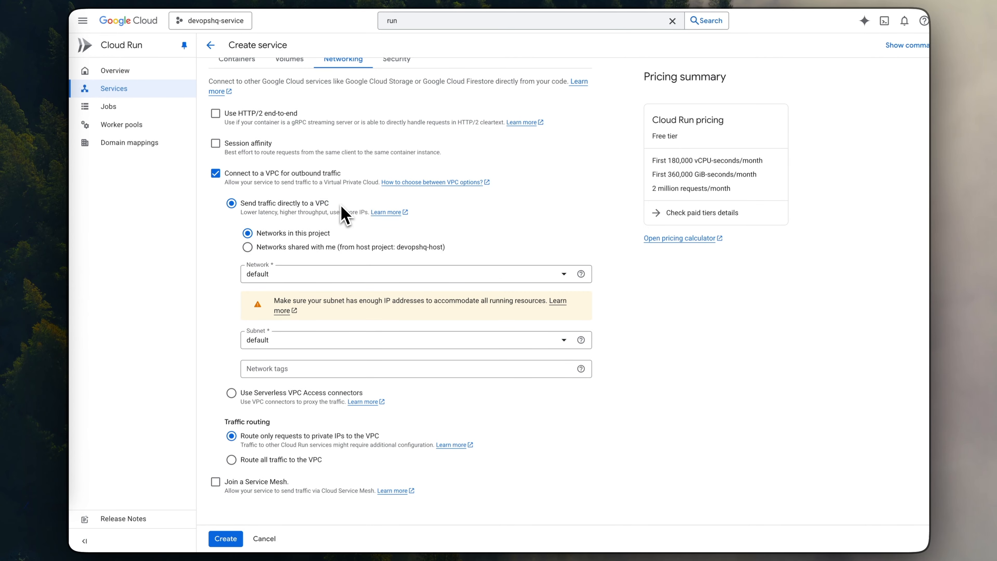
# - Compare sending traffic directly to a VPC with using Serverless VPC Access connectors, ending with the direct VPC option selected
pyautogui.moveTo(342, 206); pyautogui.dragTo(286, 203)
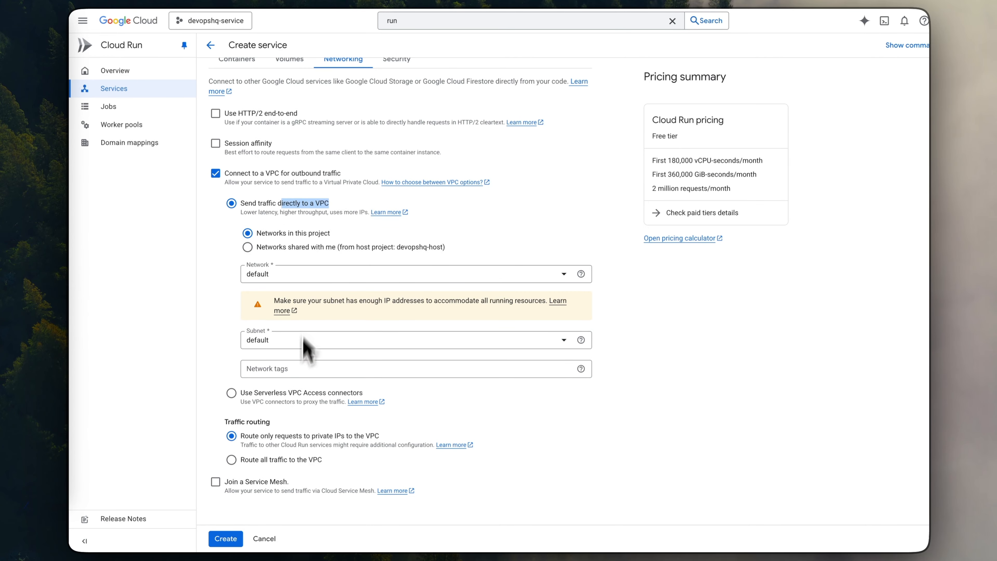
pyautogui.tripleClick(268, 393)
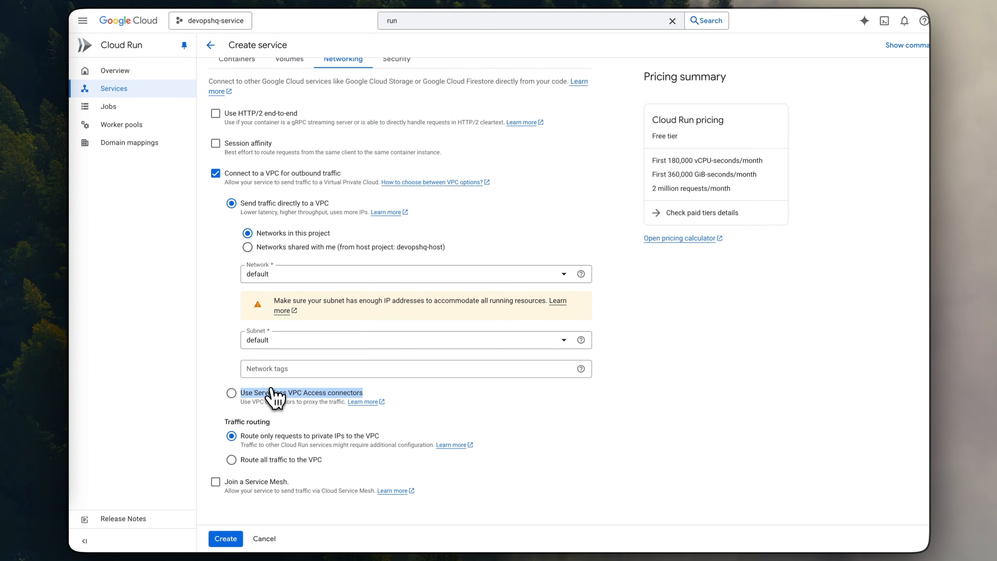
pyautogui.click(232, 393)
pyautogui.click(232, 334)
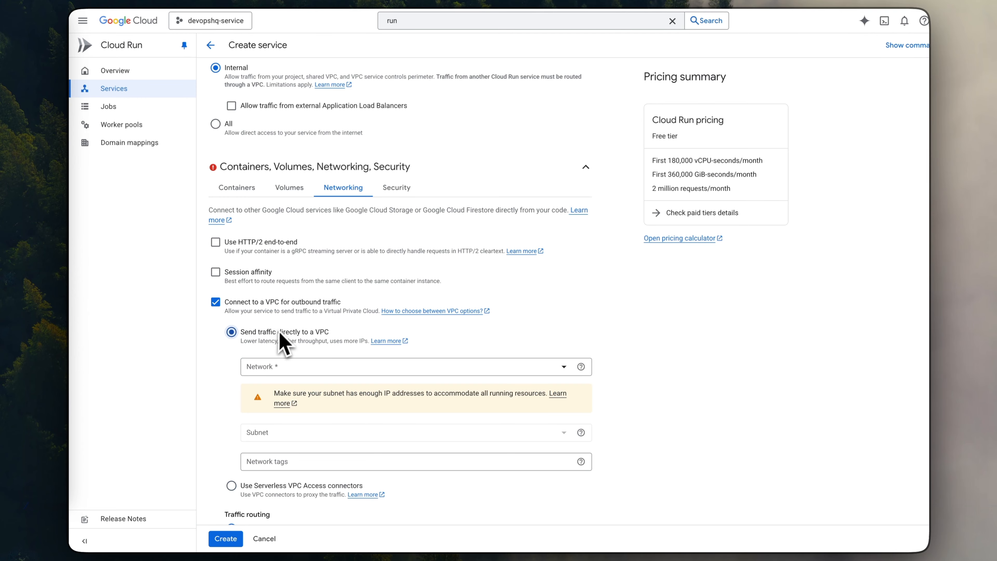
pyautogui.scroll(-2, 282, 346)
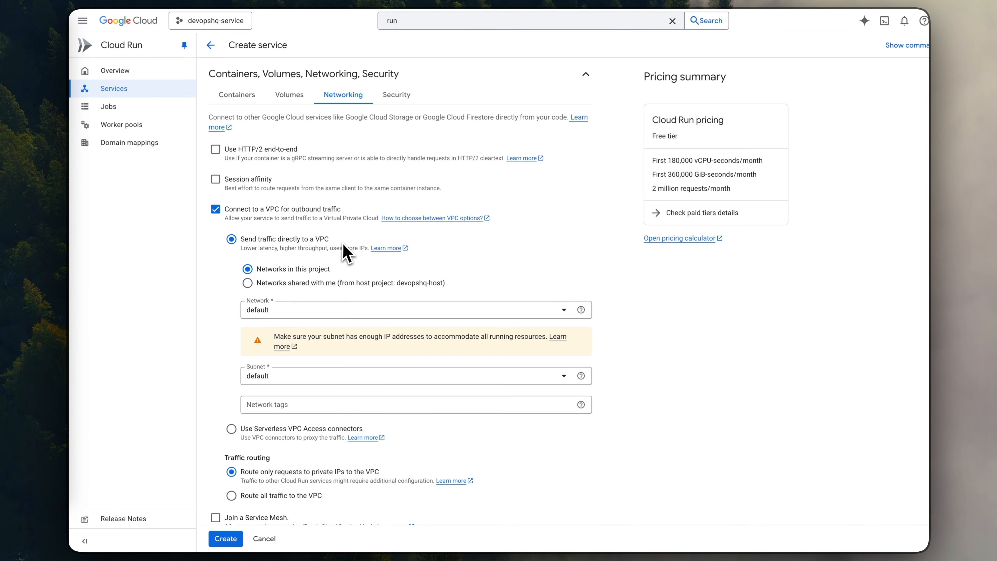
pyautogui.moveTo(286, 239); pyautogui.dragTo(364, 235)
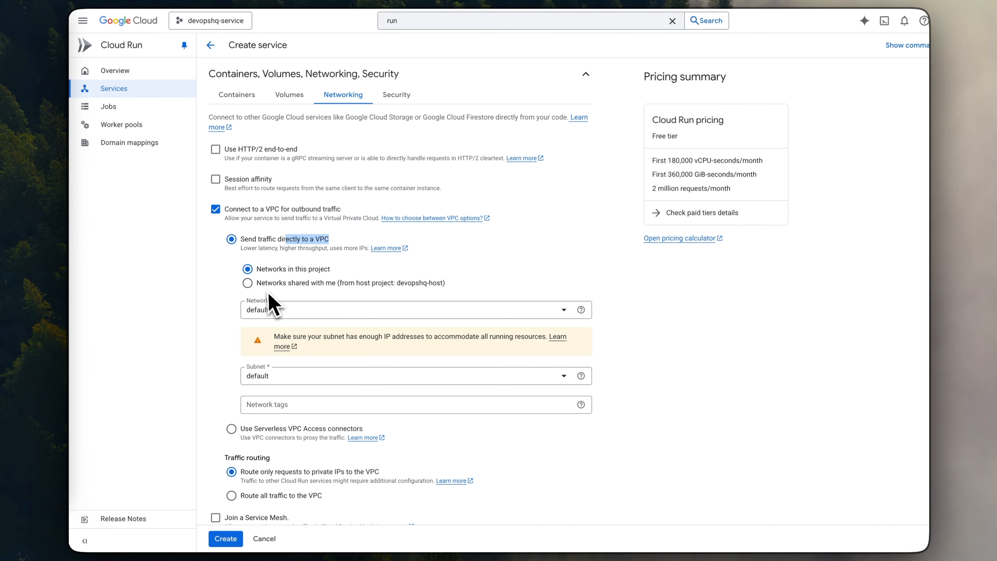
pyautogui.click(264, 240)
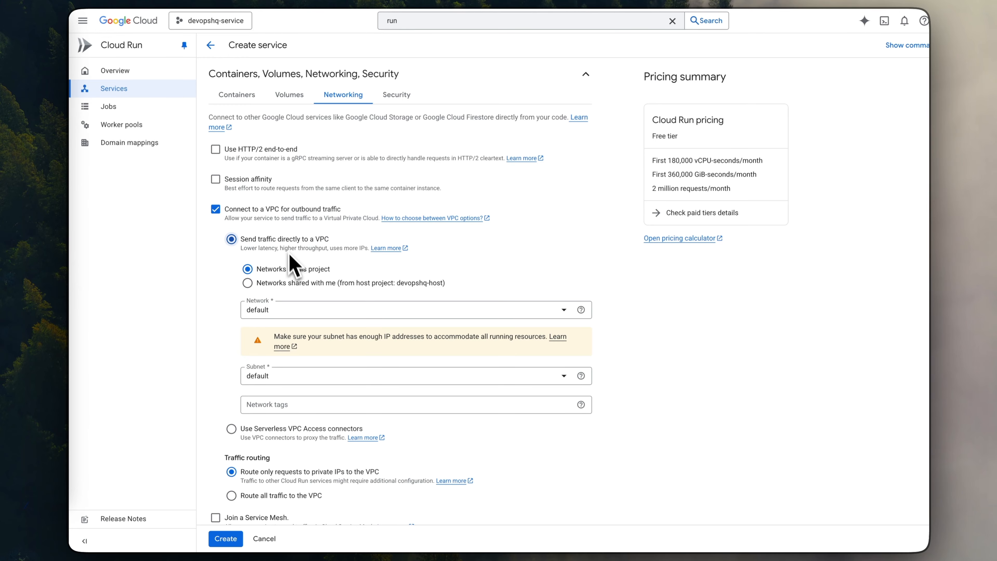
pyautogui.scroll(-1, 310, 306)
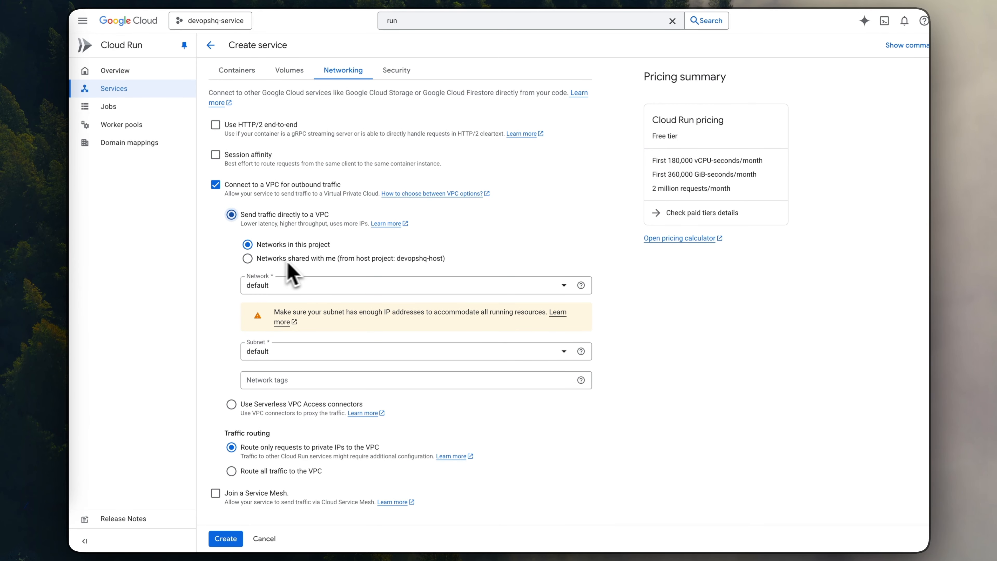
# - Use the networks shared from host project devopshq-host with the shared-prod-vpc network and subnet, and create the service
pyautogui.click(312, 259)
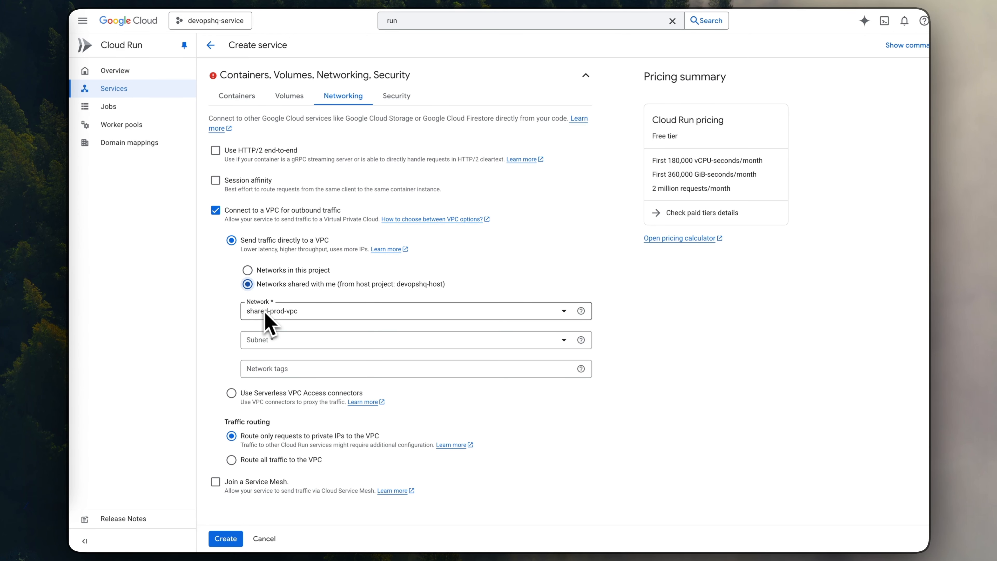
pyautogui.click(267, 340)
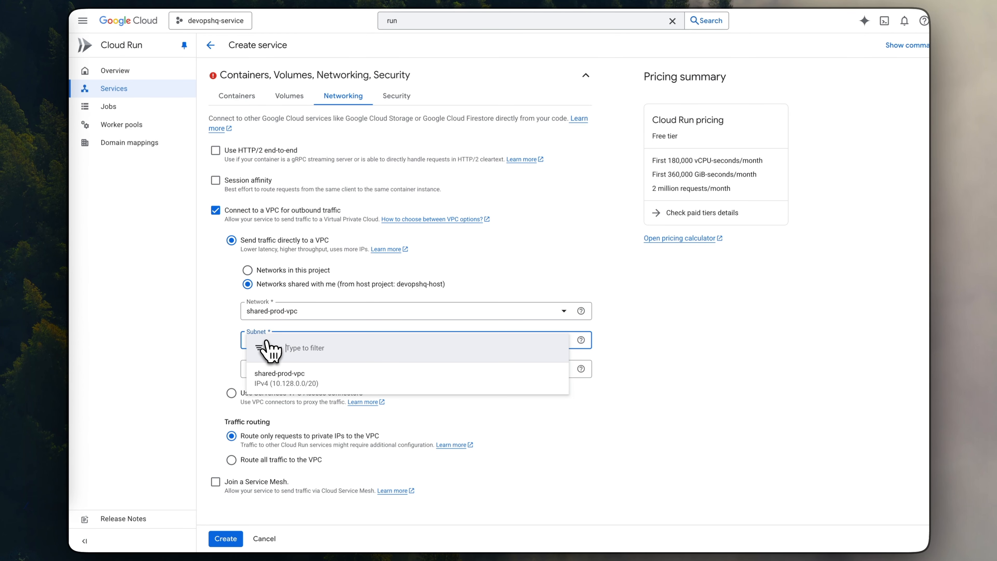
pyautogui.click(294, 387)
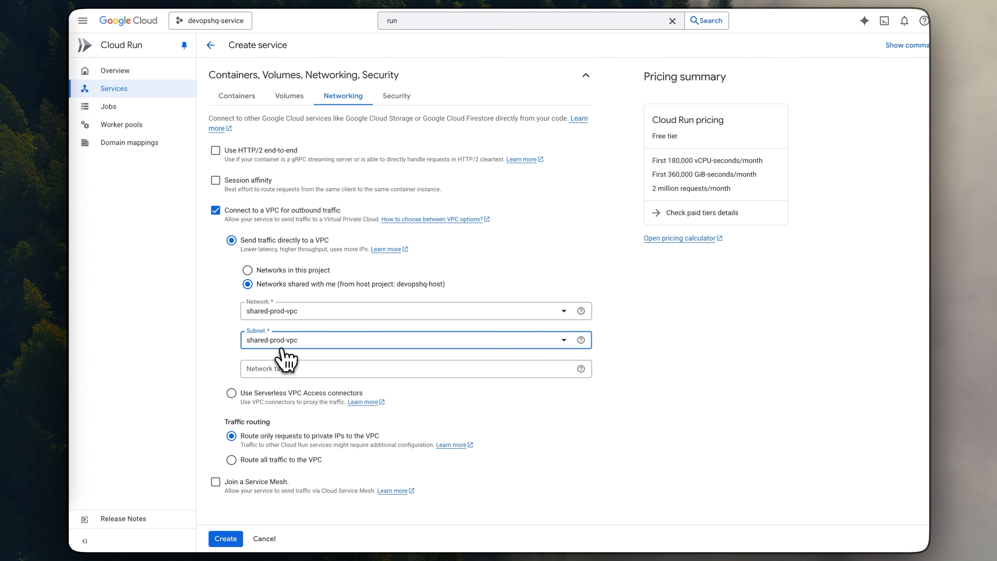
pyautogui.click(225, 538)
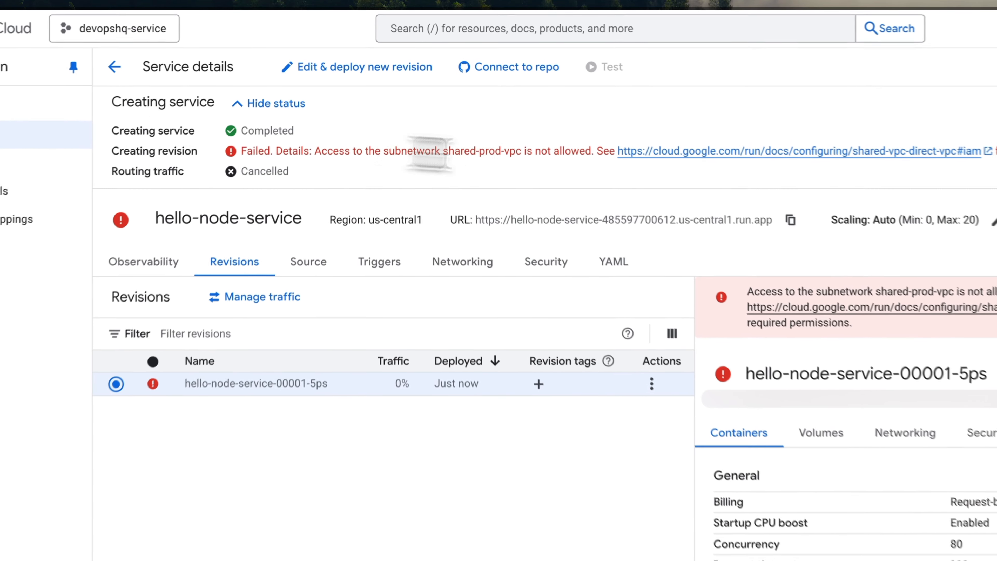
# - Examine the failed revision's error, follow its documentation link and read the Set up IAM permissions section for Shared VPC
pyautogui.moveTo(338, 99); pyautogui.dragTo(470, 100)
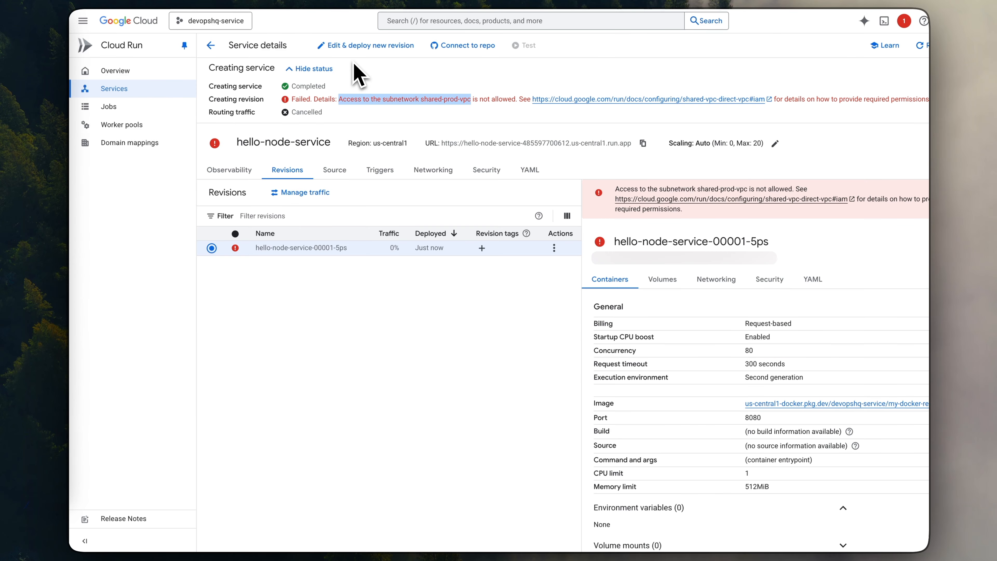
pyautogui.click(354, 109)
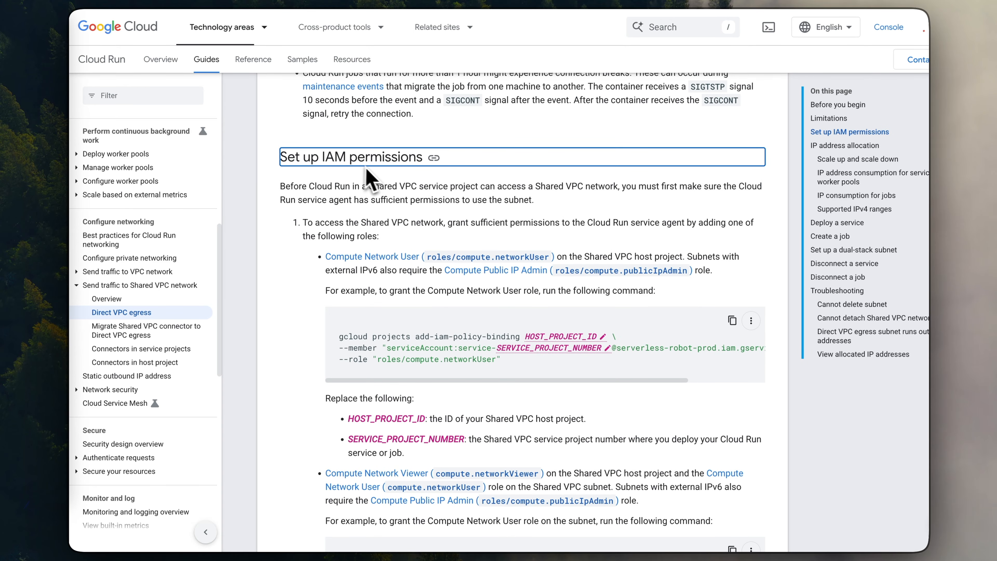
pyautogui.scroll(-1, 371, 196)
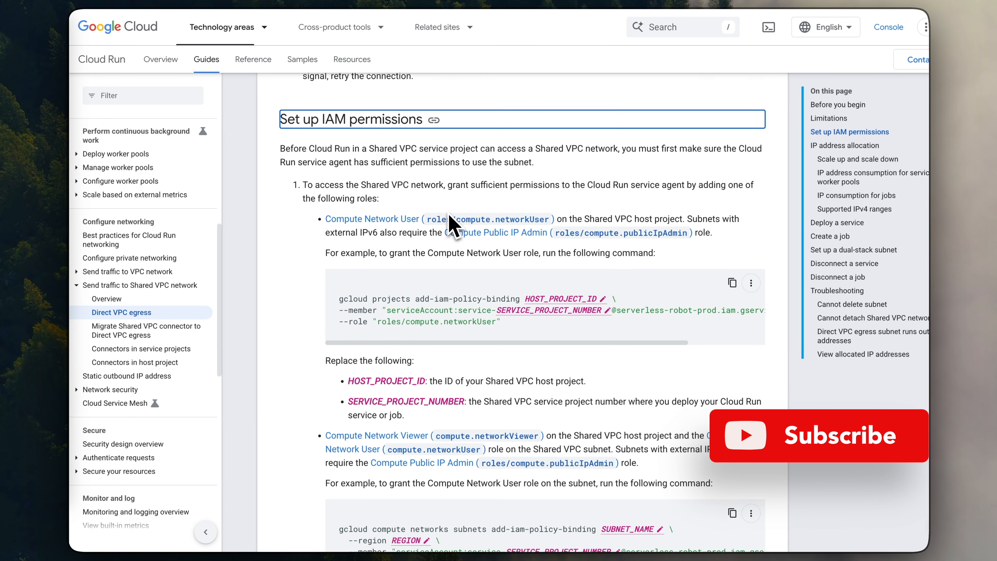
pyautogui.scroll(-2, 436, 275)
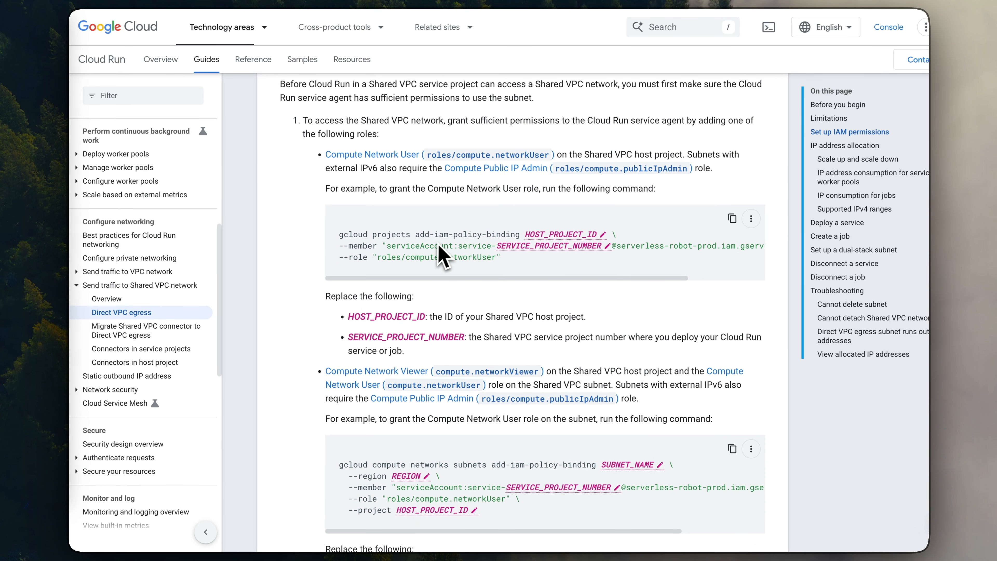
# - Fill the project-level Compute Network User command with host project devopshq-host and the devopshq-service project number, and copy the command
pyautogui.scroll(-1, 439, 246)
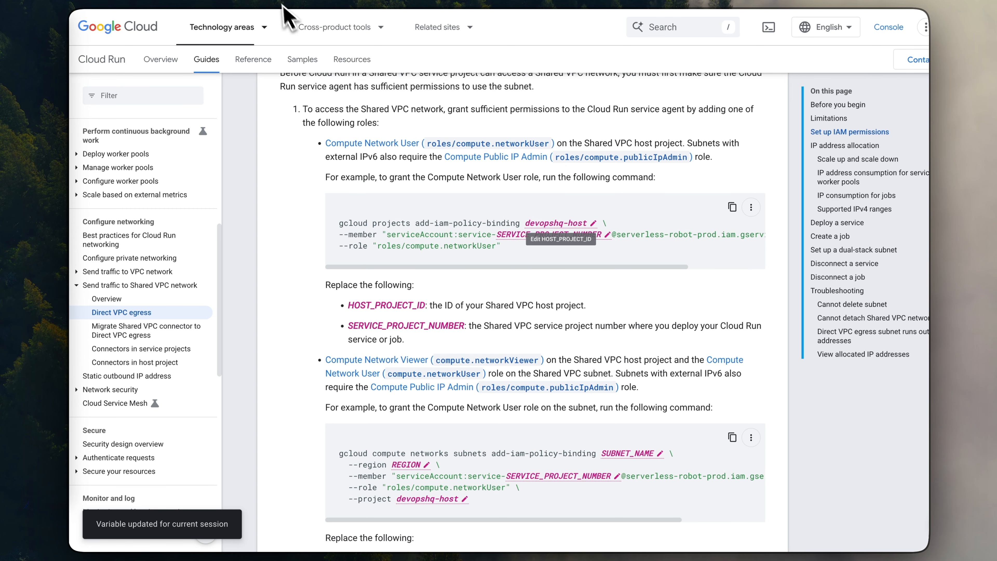
pyautogui.click(274, 1)
pyautogui.click(142, 20)
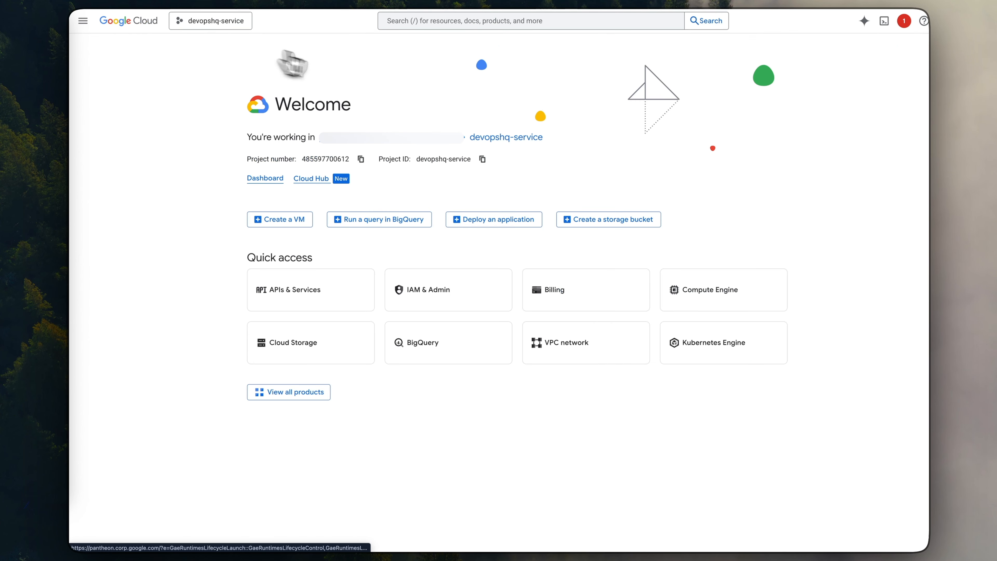
pyautogui.click(360, 159)
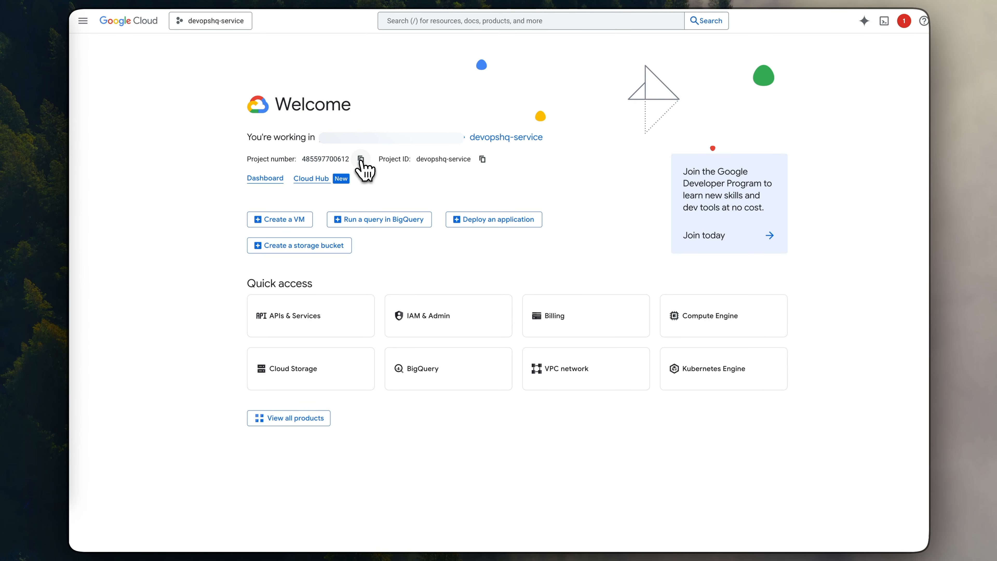
pyautogui.click(396, 3)
pyautogui.click(526, 234)
pyautogui.hotkey('ctrl', 'v')
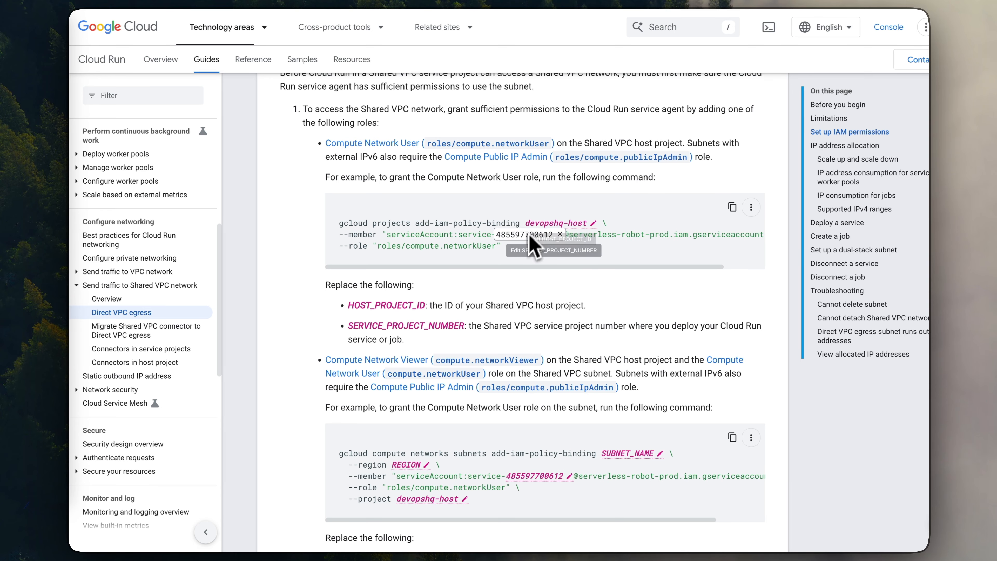
pyautogui.press('Return')
pyautogui.scroll(-1, 526, 259)
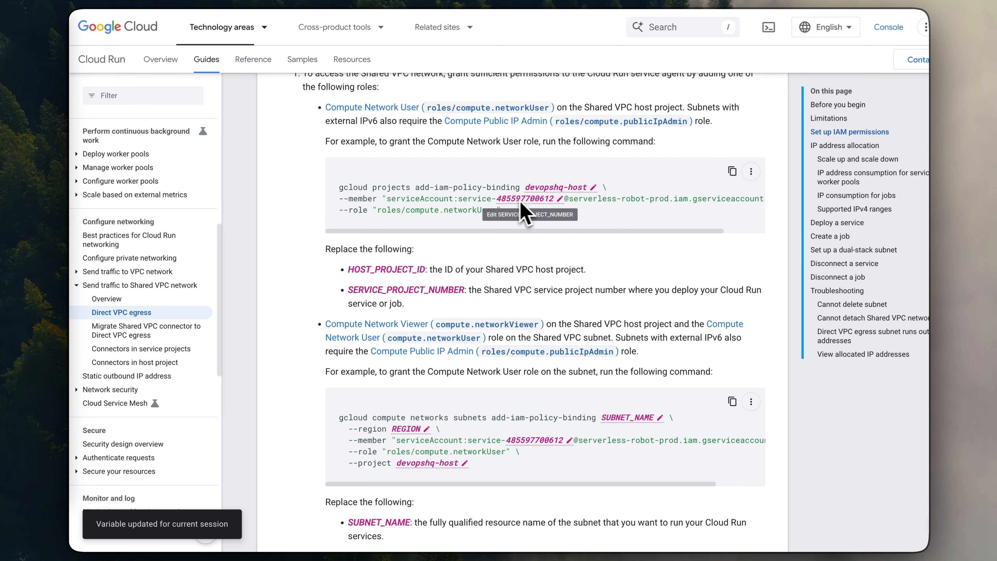
pyautogui.click(732, 172)
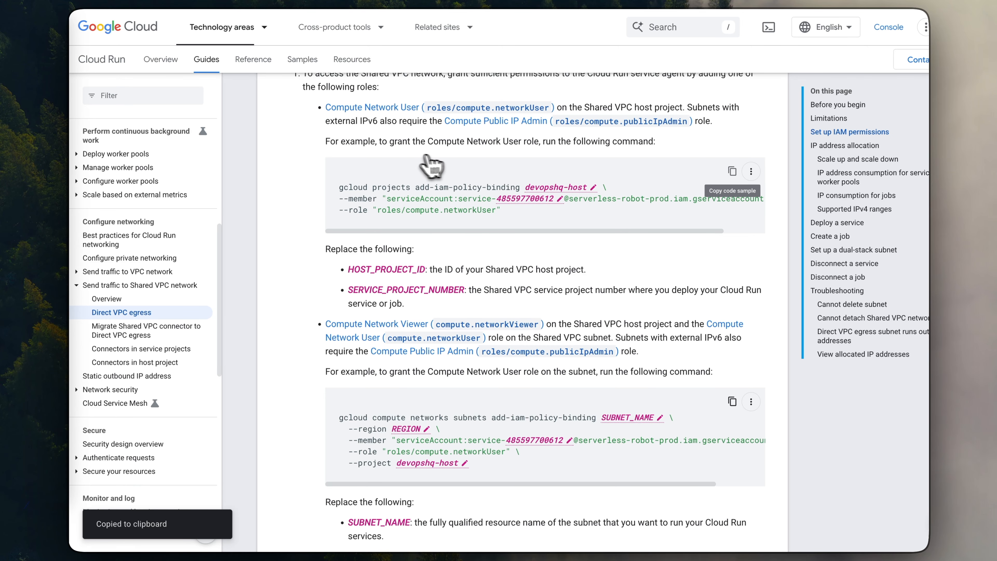
# - Switch to the code editor's terminal, clear it and set the active gcloud project to devopshq-host
pyautogui.hotkey('ctrl', 'Left')
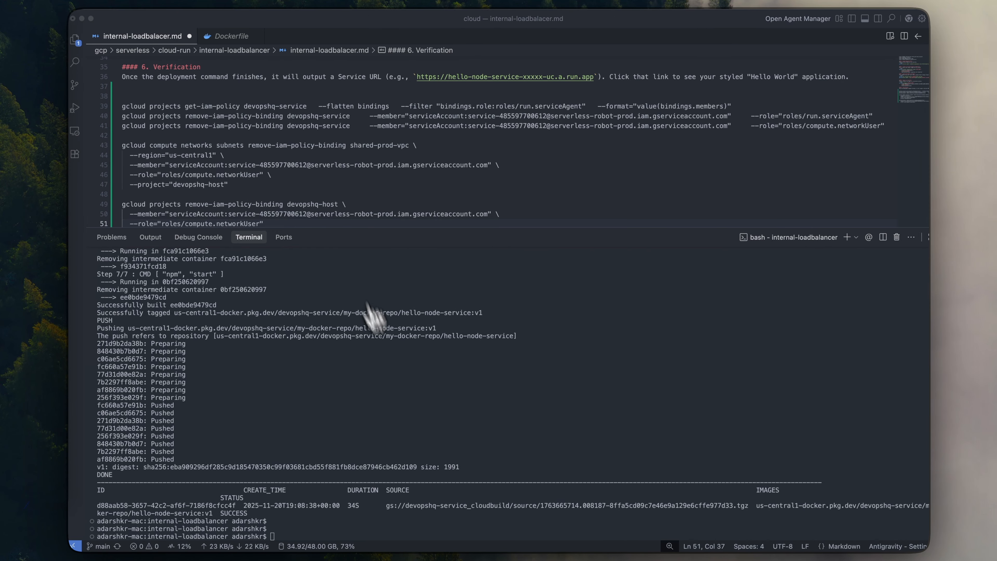
pyautogui.press('super+k')
pyautogui.press('Return')
pyautogui.press('Return')
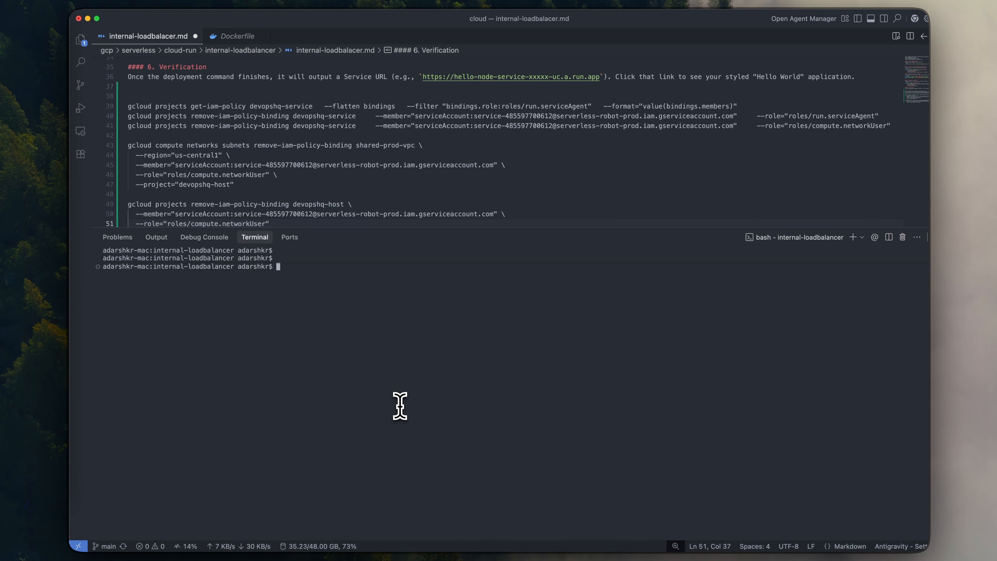
pyautogui.write('gclo')
pyautogui.write('ud ')
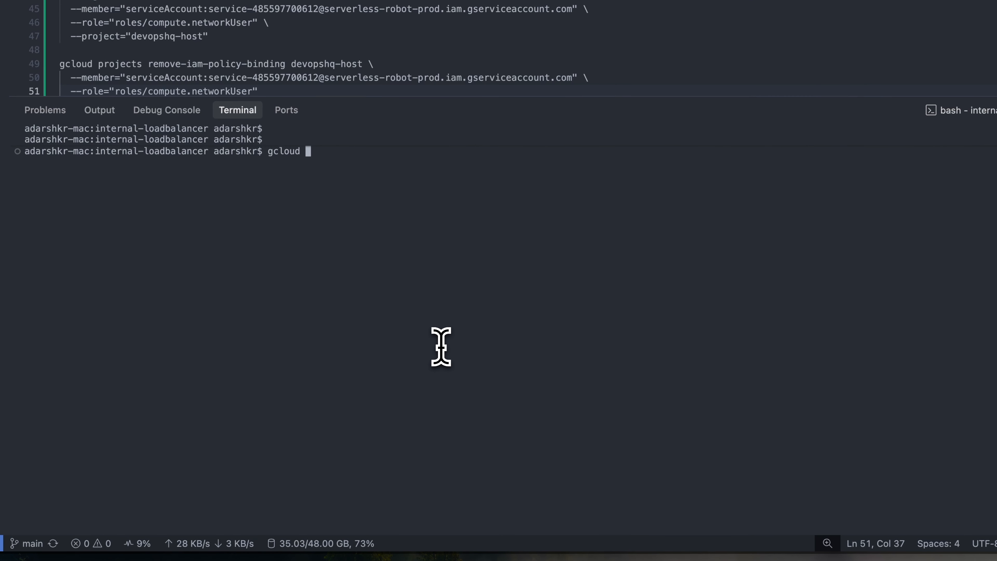
pyautogui.write('ser')
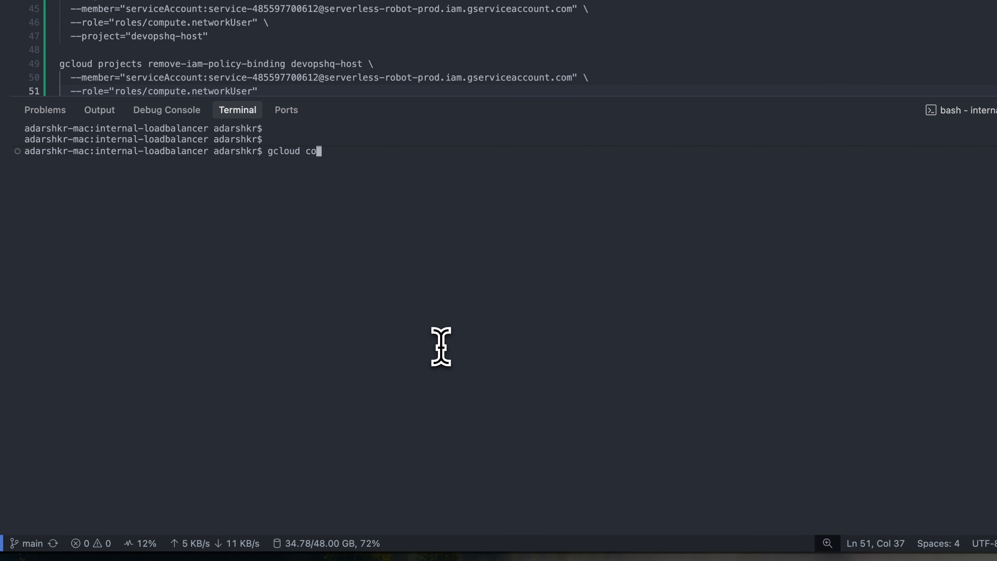
pyautogui.write('config set')
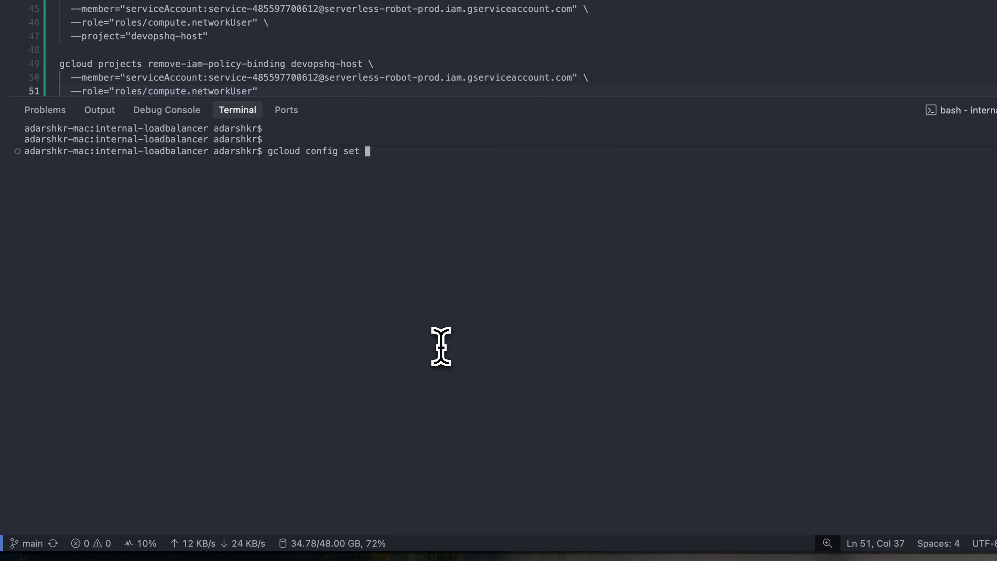
pyautogui.write(' project devops')
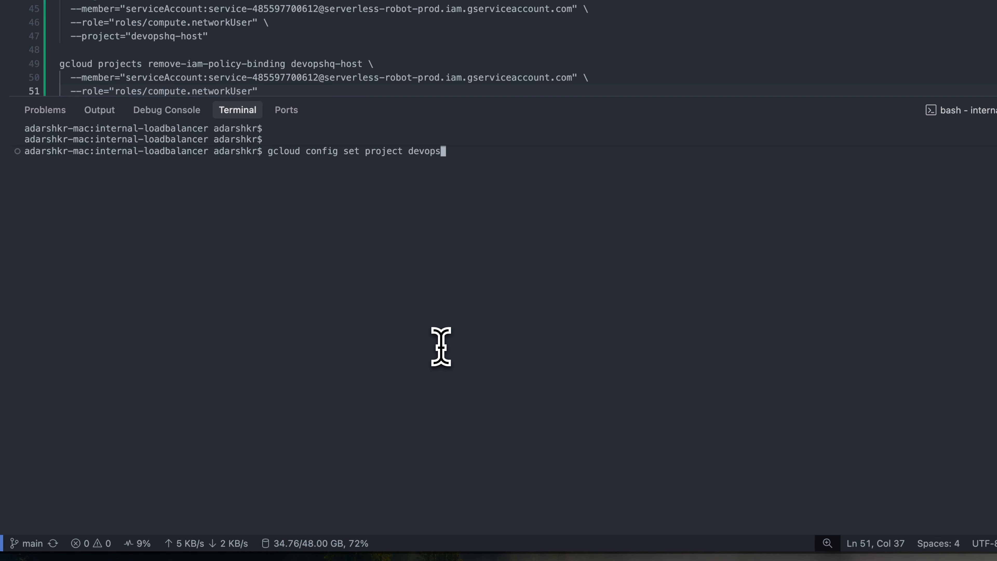
pyautogui.write('hq-host')
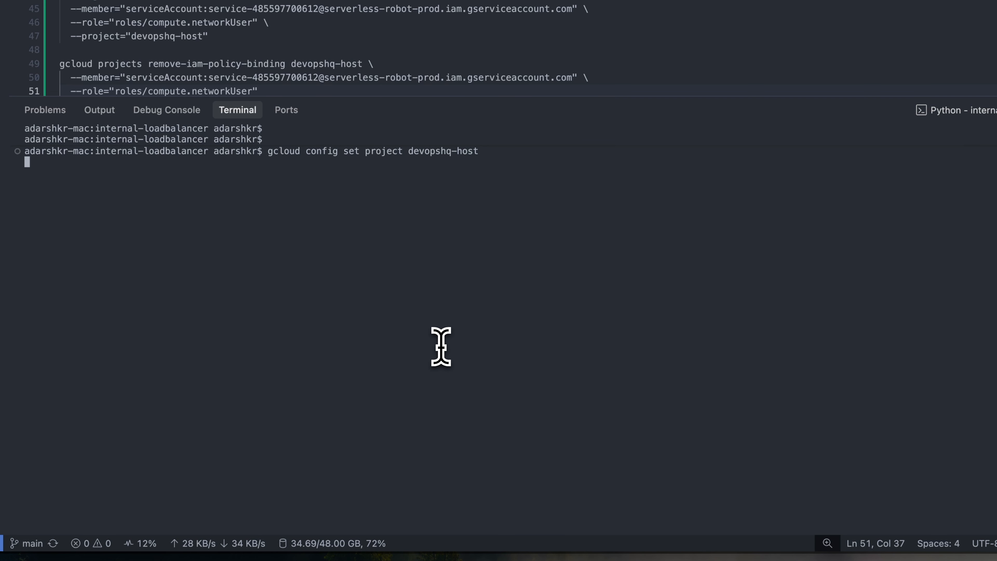
pyautogui.press('Return')
pyautogui.press('Return')
# - Run the copied command granting the Cloud Run service agent roles/compute.networkUser on devopshq-host, and return to the browser
pyautogui.press('super+v')
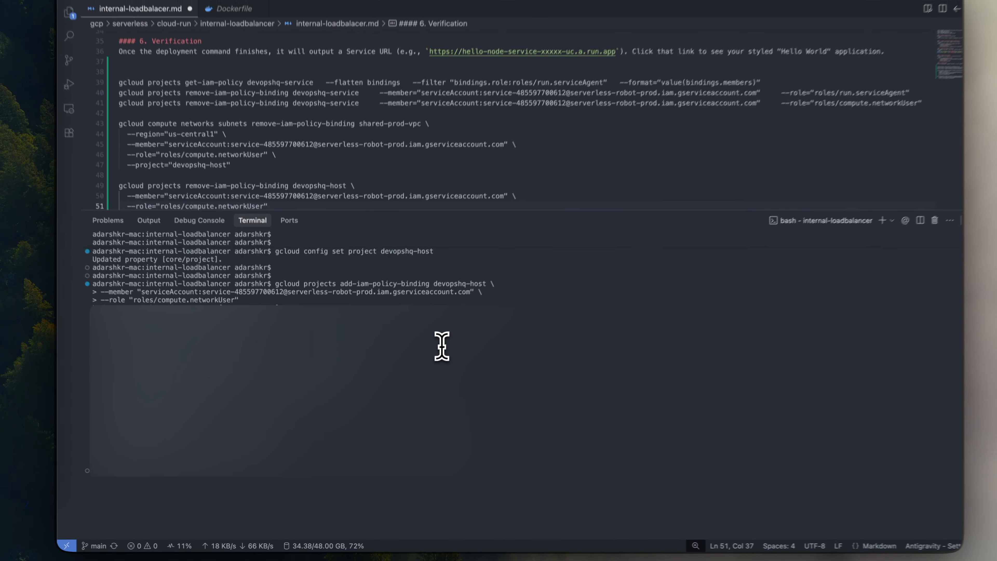
pyautogui.hotkey('ctrl', 'Right')
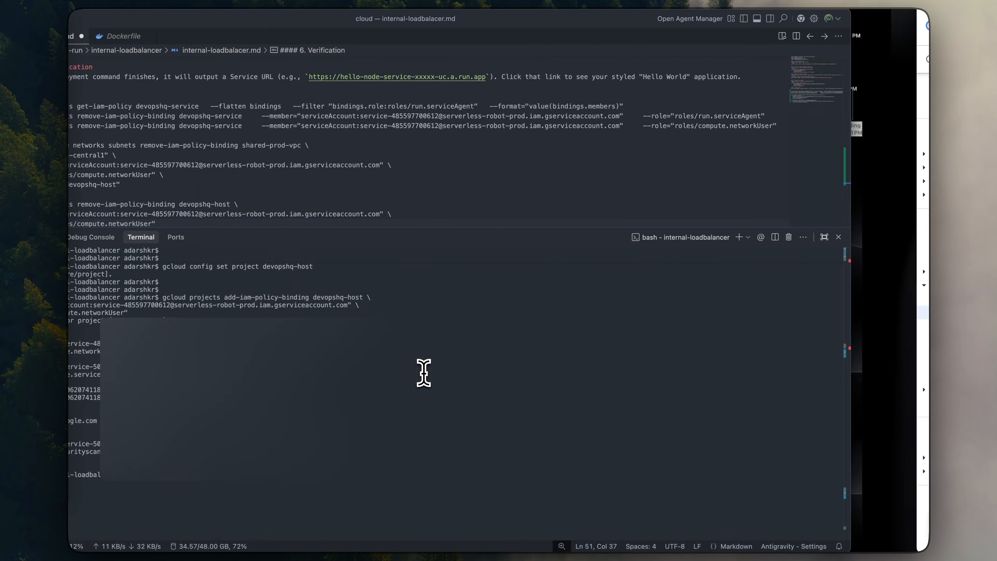
# - Check the placeholders of the documentation's subnet-level command and open the shared-prod-vpc network's details in the devopshq-host project
pyautogui.scroll(-3, 445, 314)
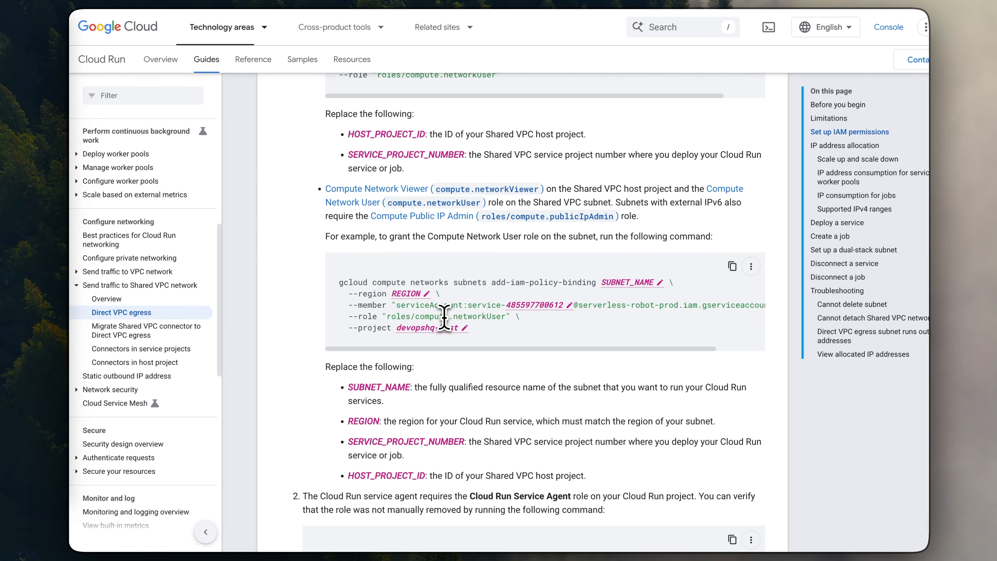
pyautogui.scroll(-1, 477, 282)
pyautogui.scroll(1, 463, 251)
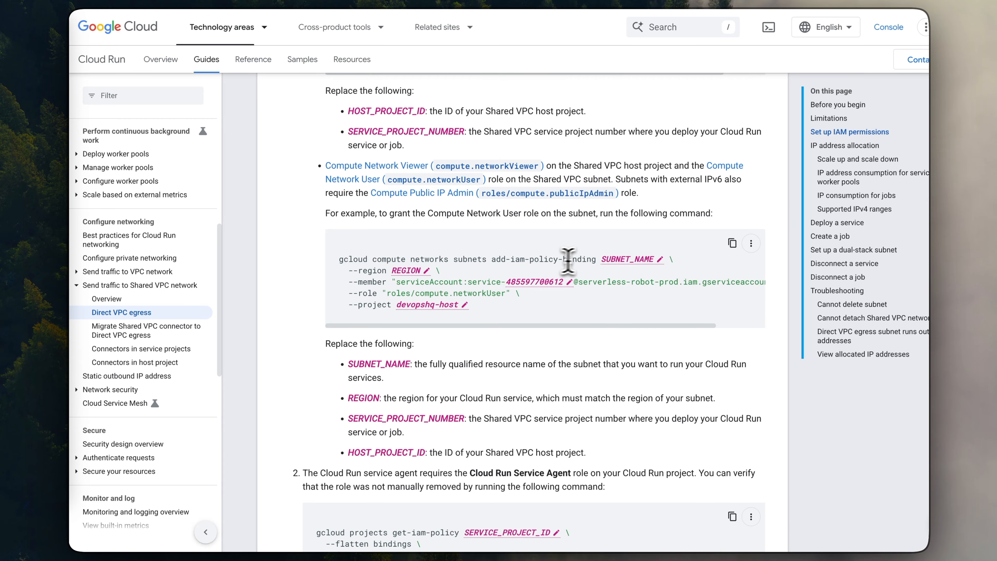
pyautogui.click(196, 2)
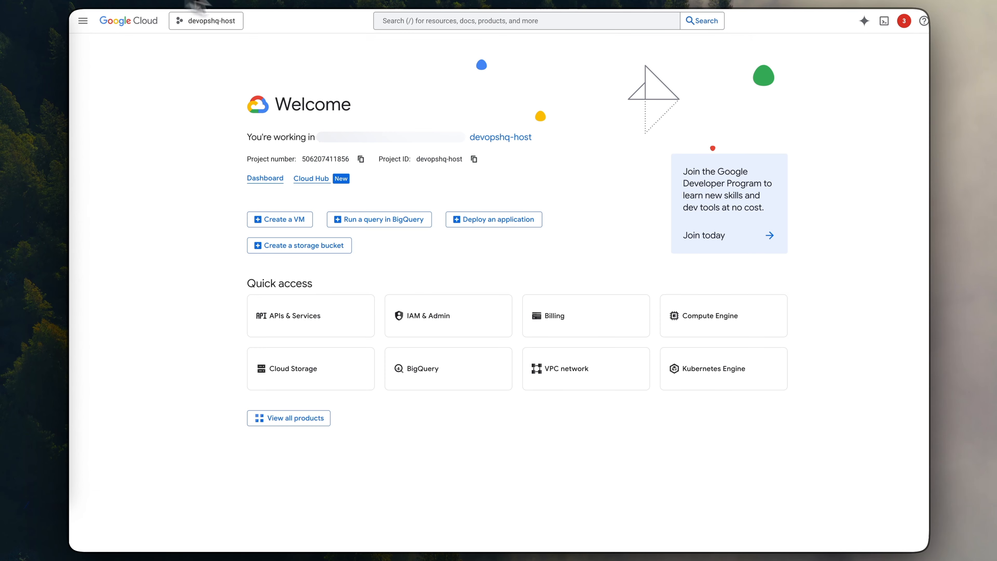
pyautogui.click(387, 23)
pyautogui.write('vpc')
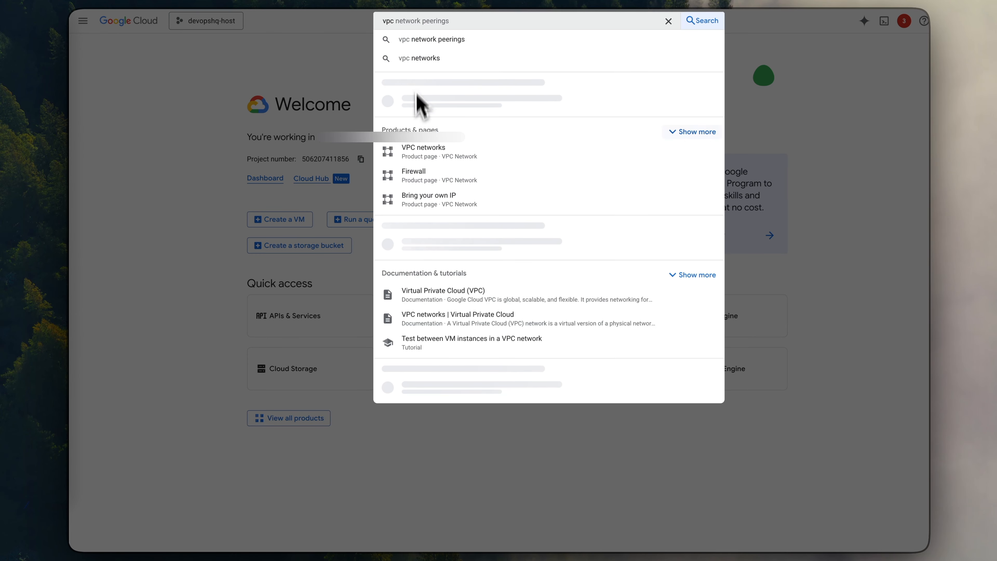
pyautogui.click(397, 103)
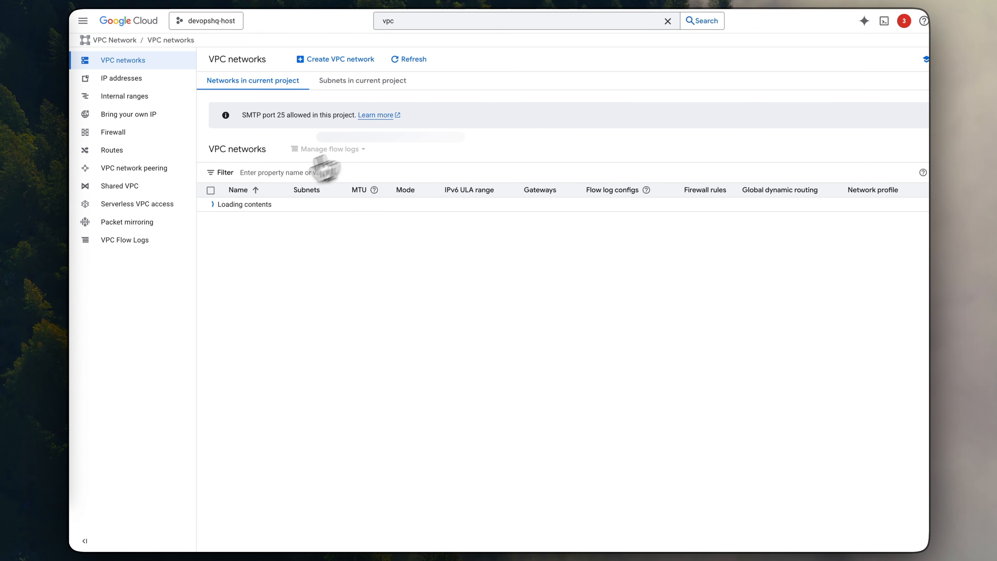
pyautogui.click(241, 205)
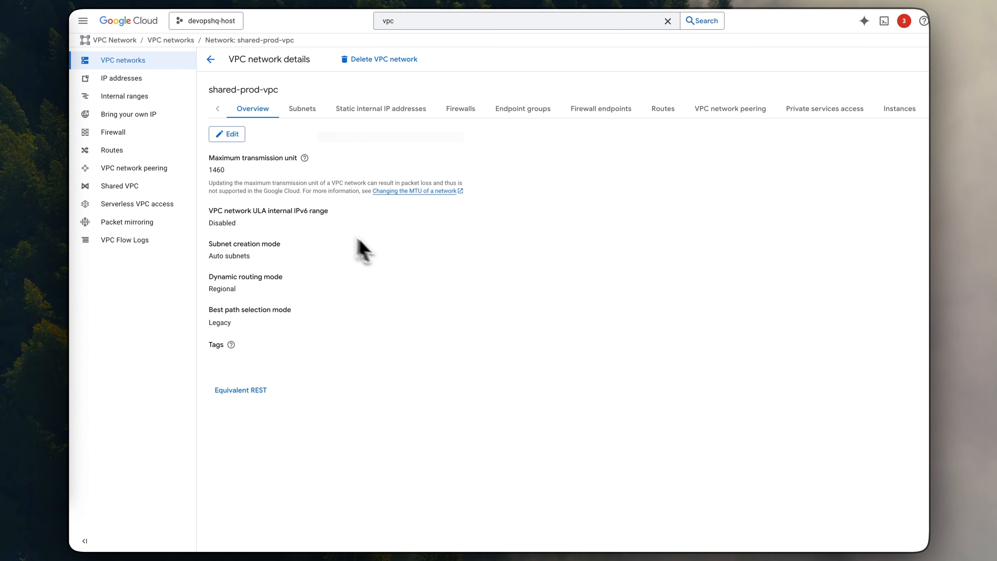
# - Locate the us-central1 entry among the network's subnets and copy the name shared-prod-vpc
pyautogui.moveTo(218, 89); pyautogui.dragTo(253, 95)
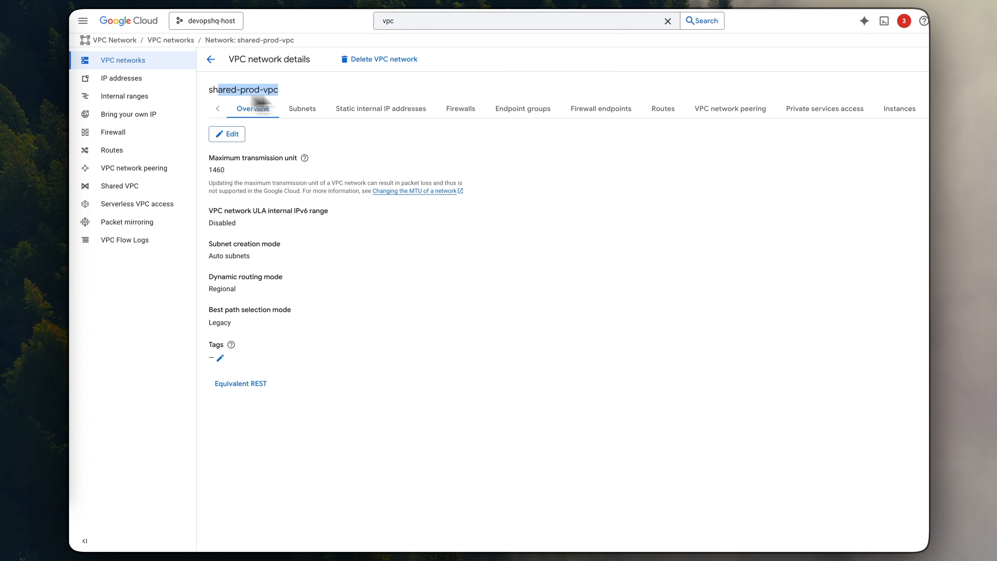
pyautogui.click(306, 107)
pyautogui.scroll(-5, 327, 216)
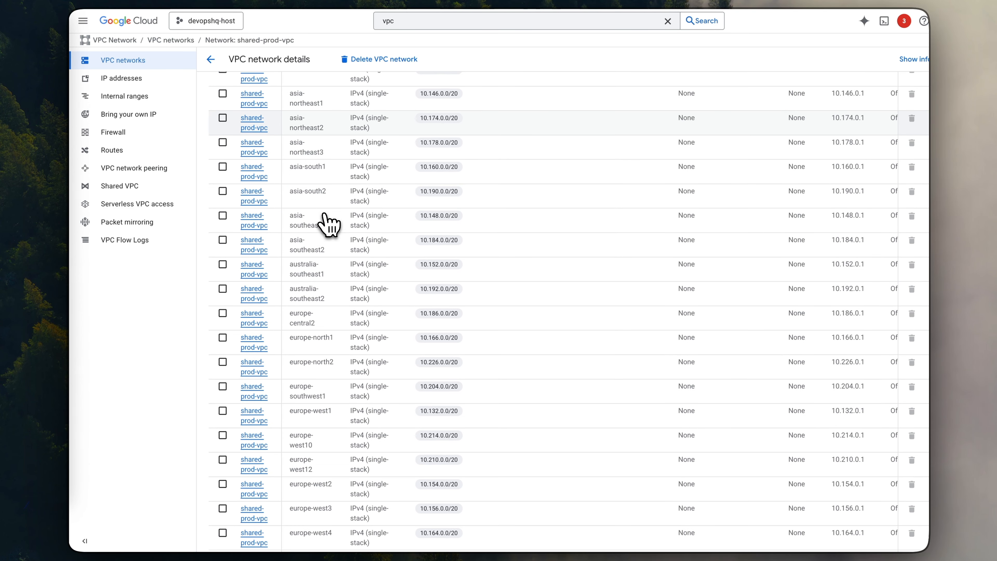
pyautogui.scroll(-5, 325, 217)
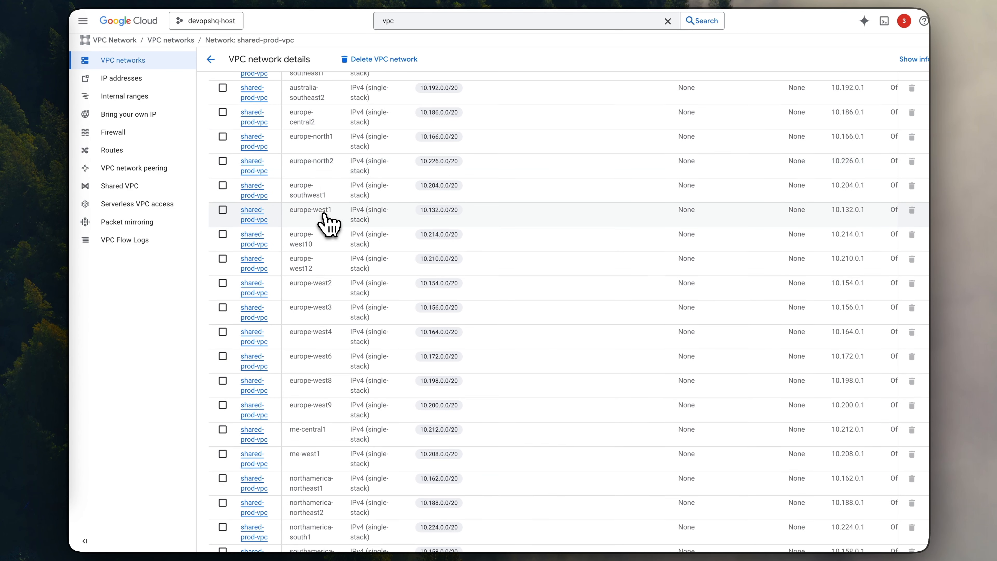
pyautogui.scroll(-8, 328, 224)
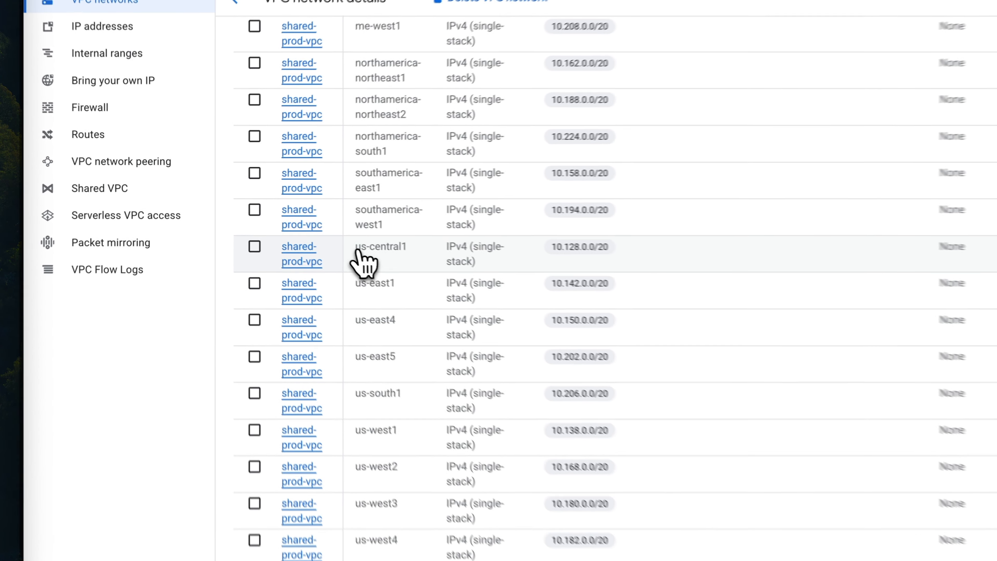
pyautogui.tripleClick(309, 225)
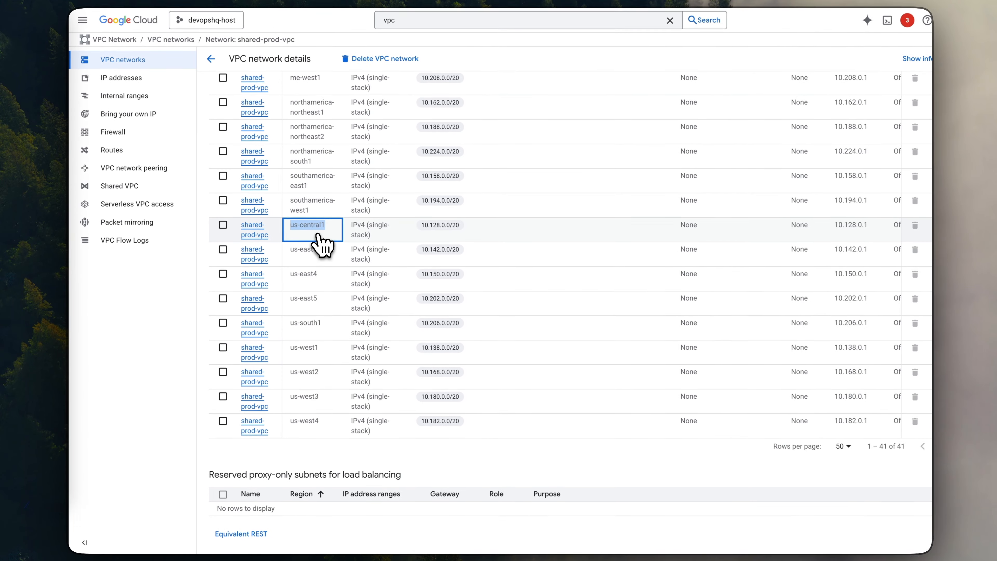
pyautogui.scroll(20, 281, 157)
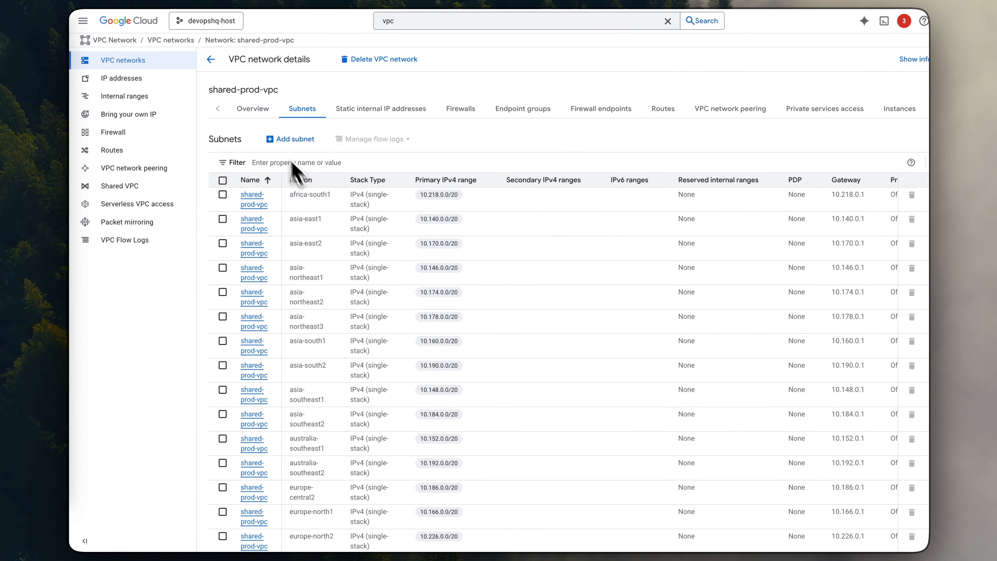
pyautogui.tripleClick(242, 90)
pyautogui.hotkey('ctrl', 'c')
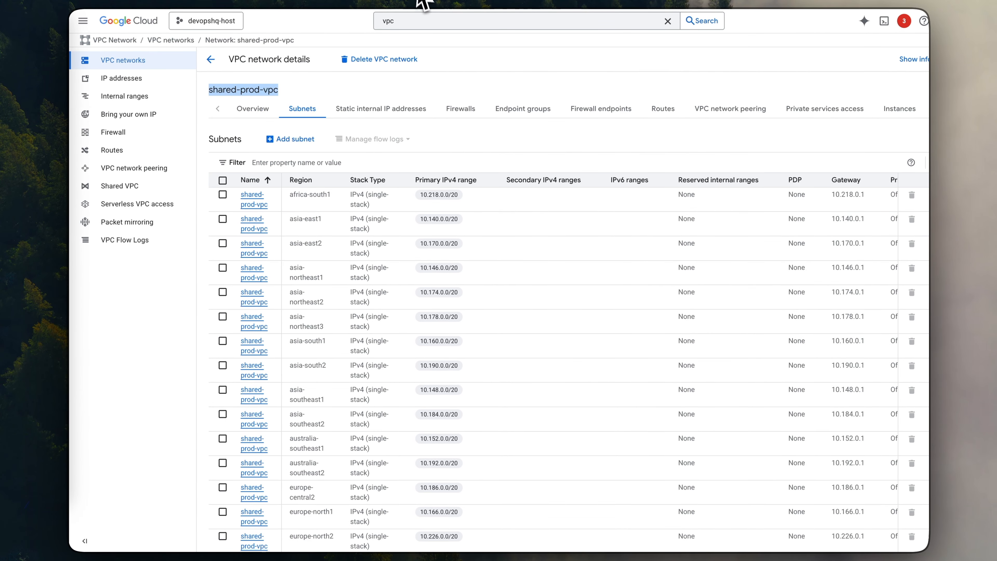
# - Fill the documentation's subnet-level command with subnet name shared-prod-vpc and region us-central1
pyautogui.click(404, 3)
pyautogui.click(616, 261)
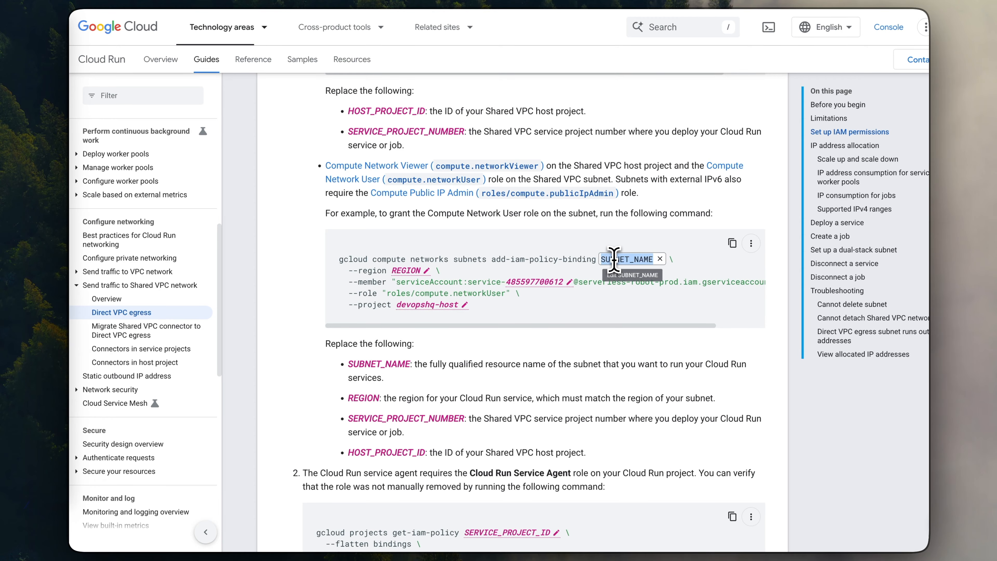
pyautogui.hotkey('ctrl', 'v')
pyautogui.click(400, 271)
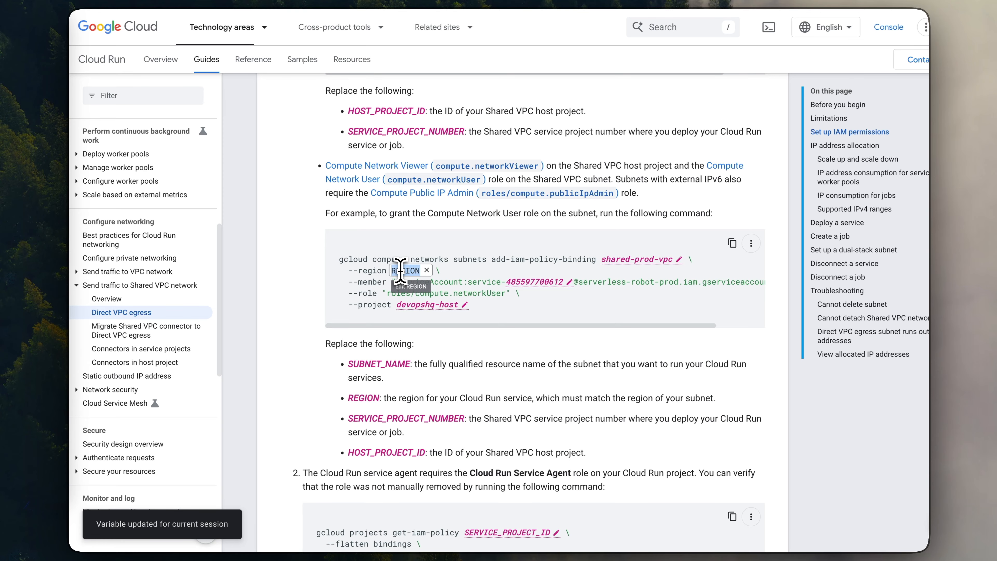
pyautogui.write('us-central1')
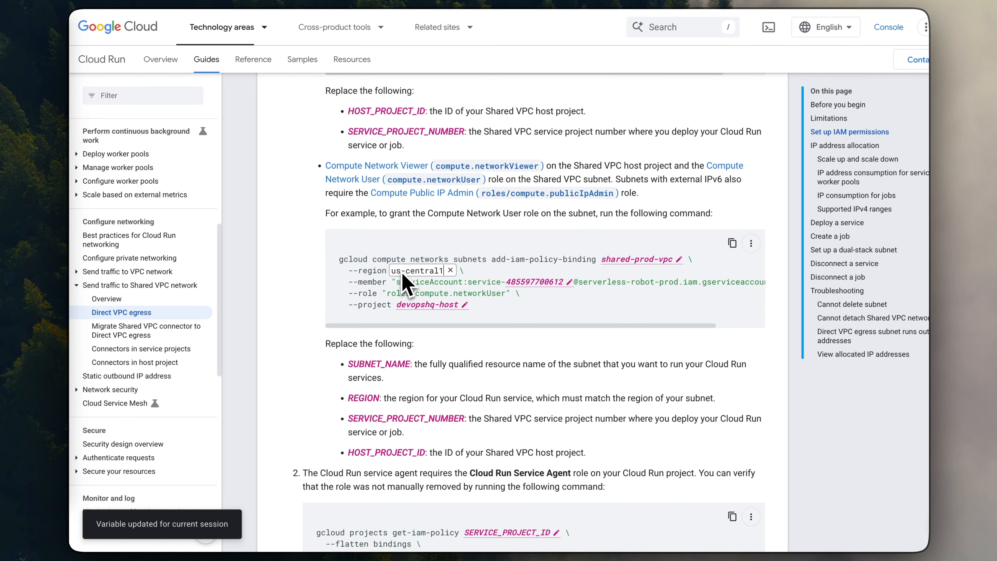
pyautogui.press('Return')
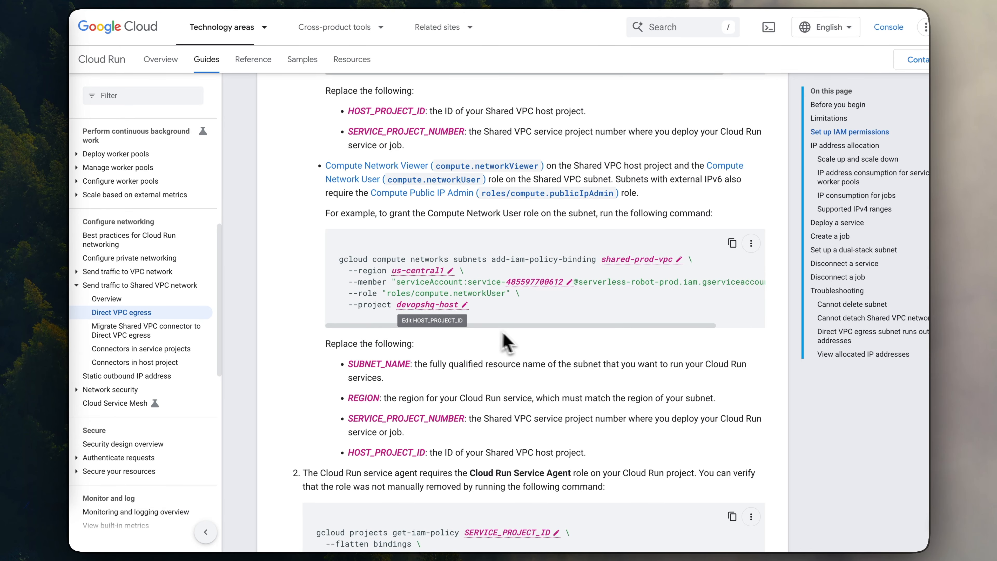
# - Copy the subnet-level command, run it in the terminal to grant roles/compute.networkUser on the us-central1 subnet, and return to the documentation
pyautogui.click(732, 243)
pyautogui.press('super+Tab')
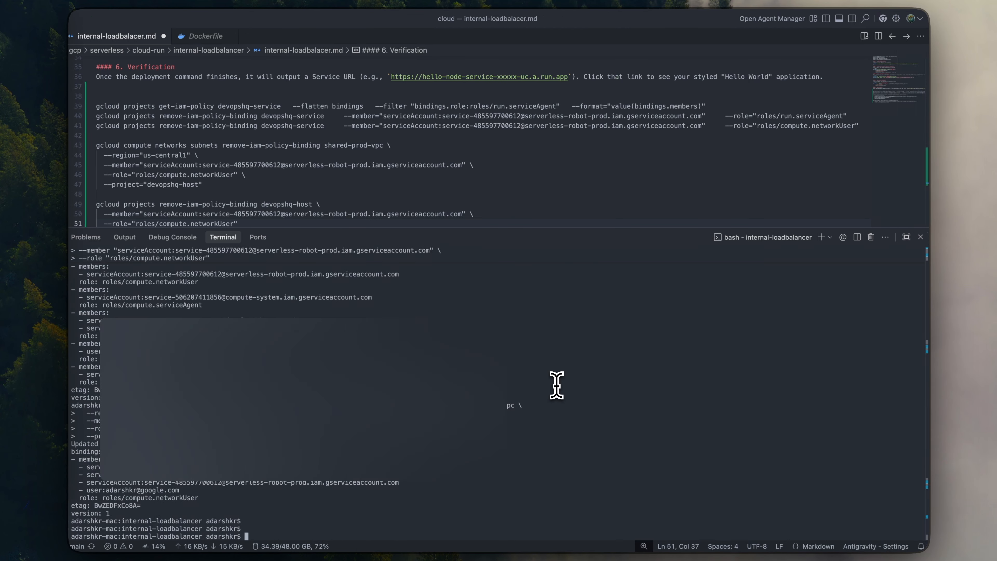
pyautogui.press('super+Tab')
# - Read the Cloud Run Service Agent role requirement and the command for verifying that role on the service project
pyautogui.scroll(-10, 544, 354)
pyautogui.scroll(1, 538, 356)
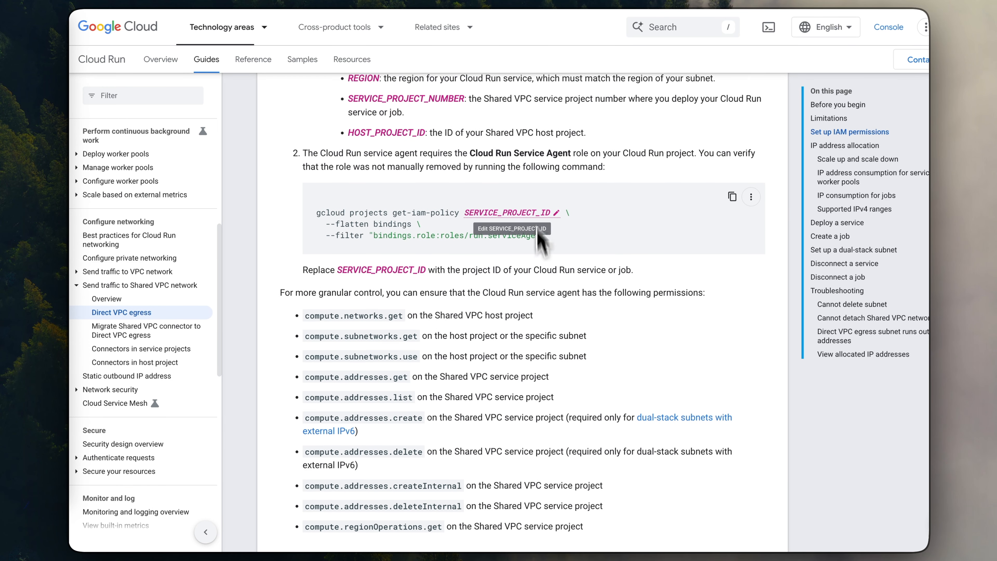
pyautogui.moveTo(469, 154); pyautogui.dragTo(542, 154)
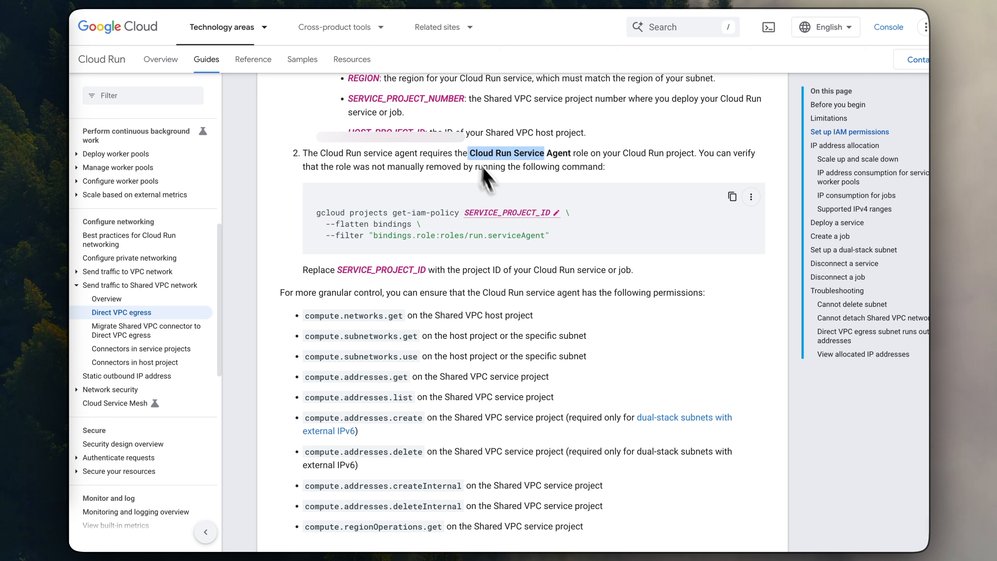
# - Fill the role verification command with project ID devopshq-service, copy it, run it in the terminal, and return to the documentation
pyautogui.click(491, 212)
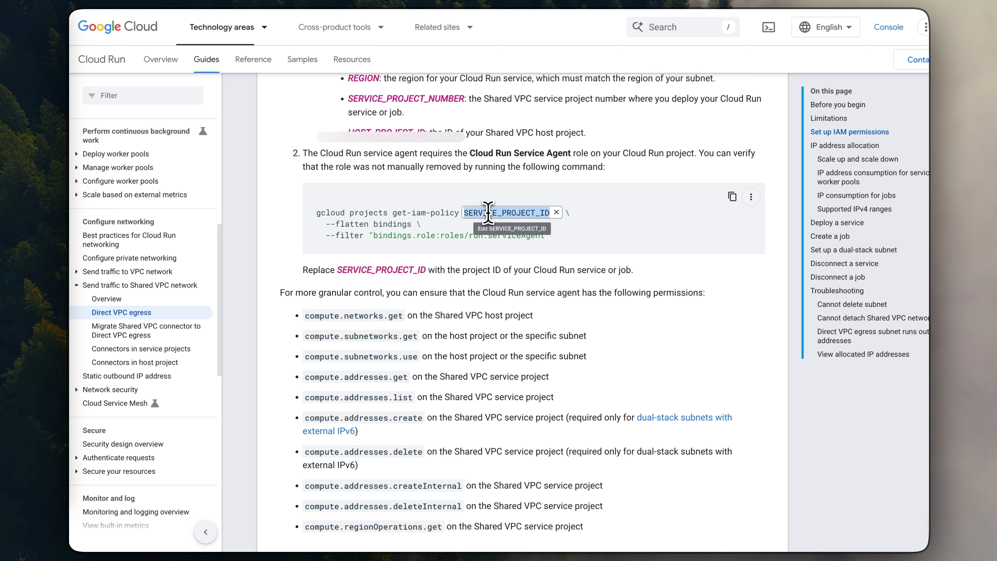
pyautogui.hotkey('ctrl', 'v')
pyautogui.click(732, 197)
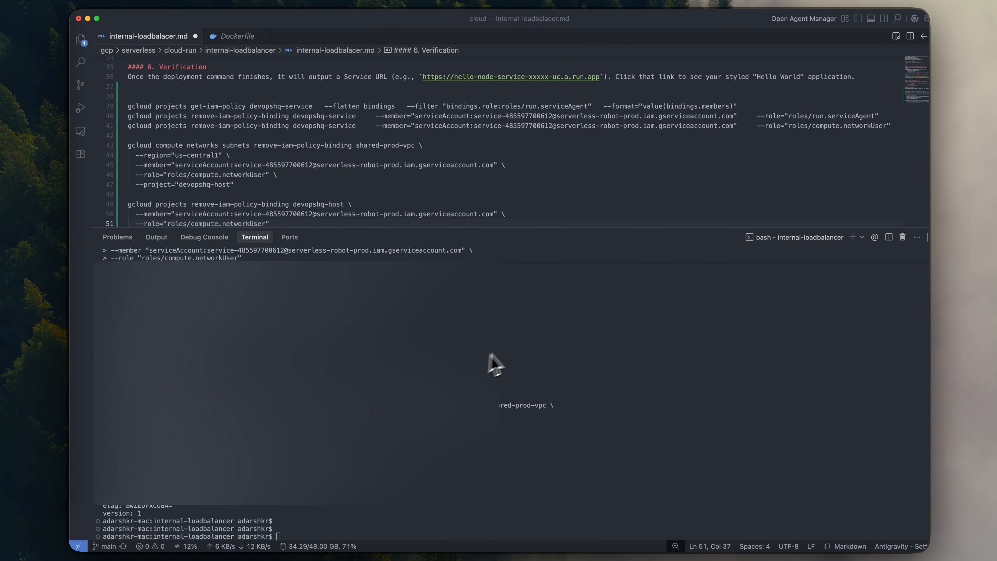
pyautogui.click(512, 341)
pyautogui.press('super+v')
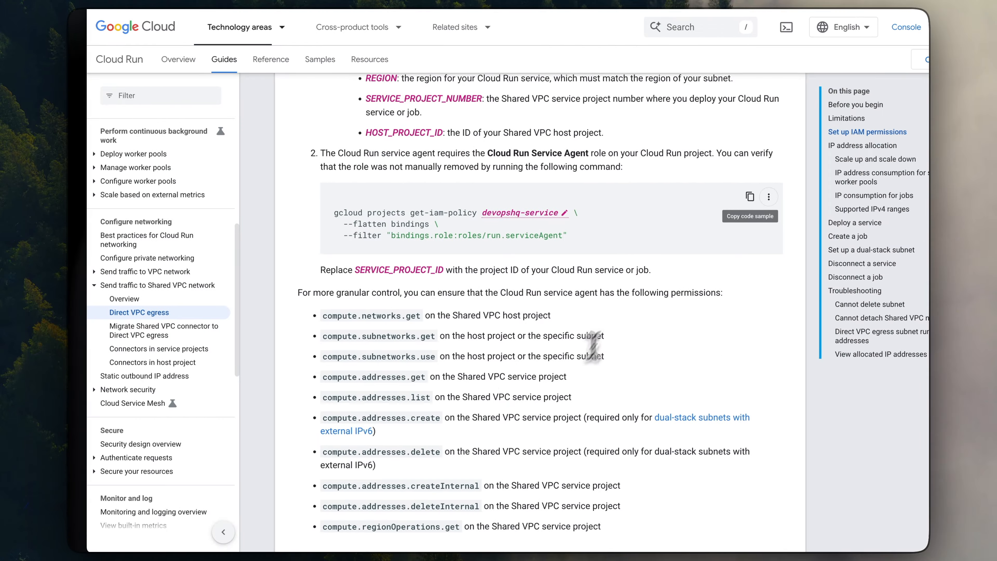
pyautogui.scroll(8, 581, 298)
pyautogui.scroll(5, 581, 301)
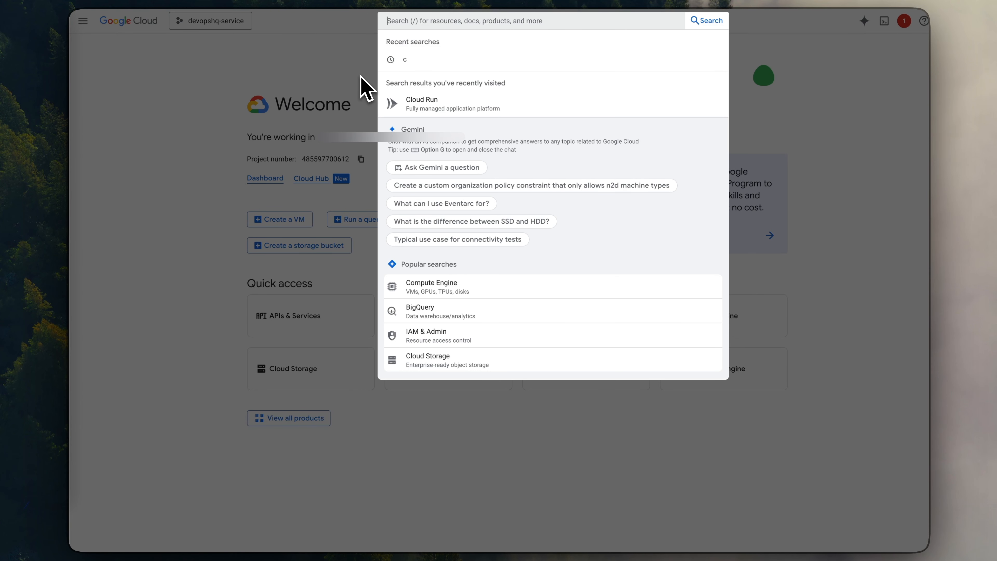
# - Search the console for Cloud Run and open hello-node-service for editing as a new revision
pyautogui.write('cl')
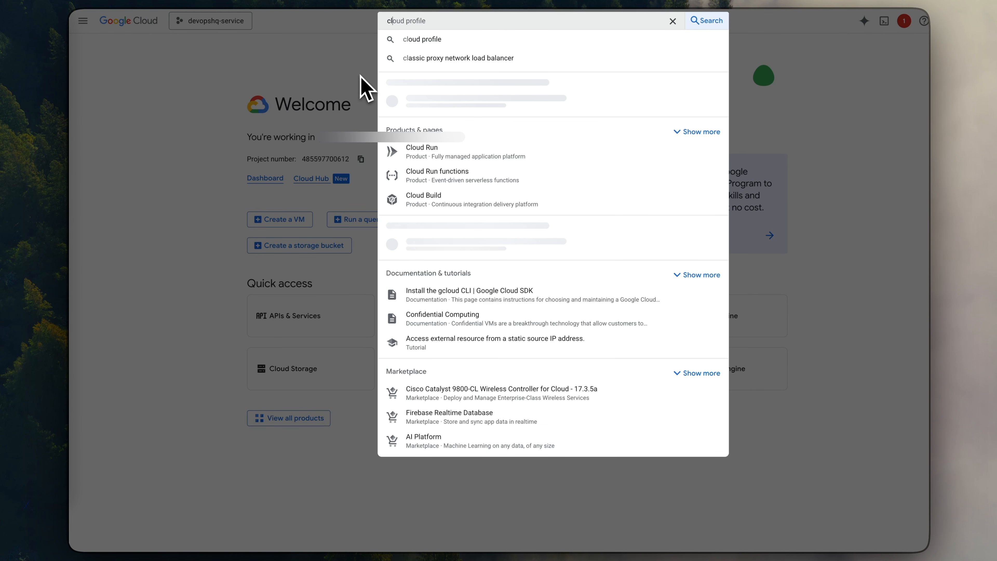
pyautogui.press('BackSpace')
pyautogui.press('BackSpace')
pyautogui.press('BackSpace')
pyautogui.press('BackSpace')
pyautogui.press('BackSpace')
pyautogui.press('BackSpace')
pyautogui.press('BackSpace')
pyautogui.press('BackSpace')
pyautogui.press('BackSpace')
pyautogui.write('d run')
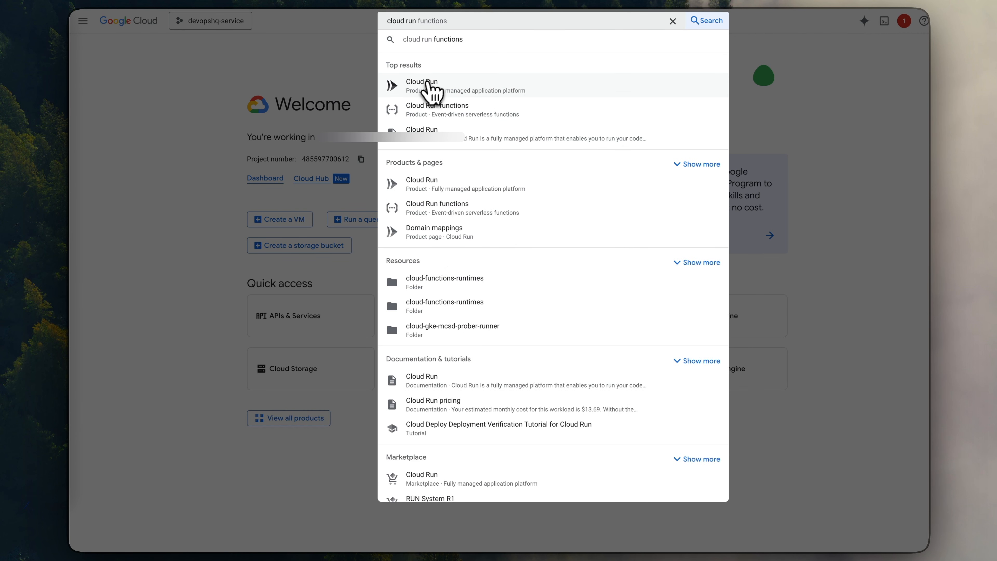
pyautogui.click(429, 92)
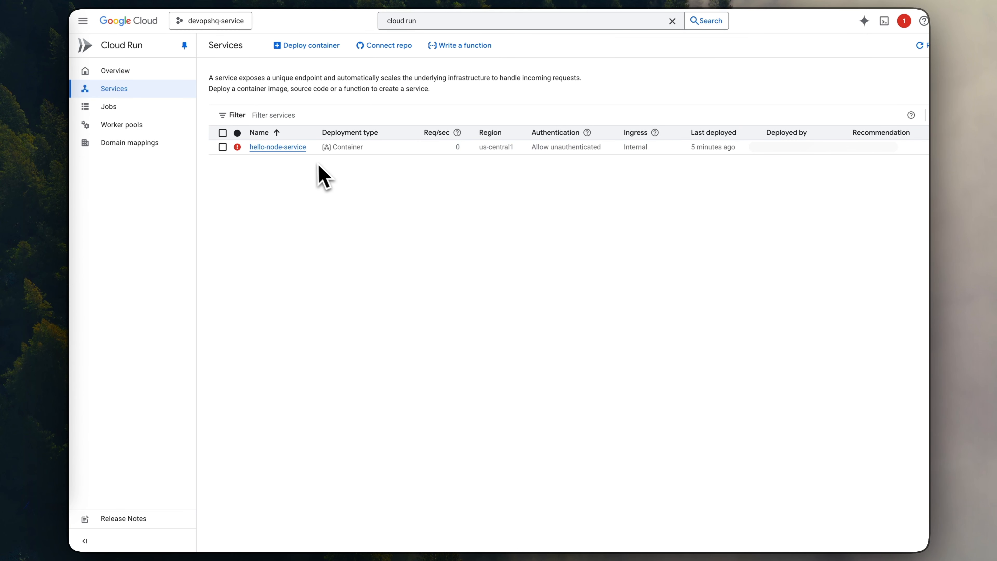
pyautogui.click(341, 152)
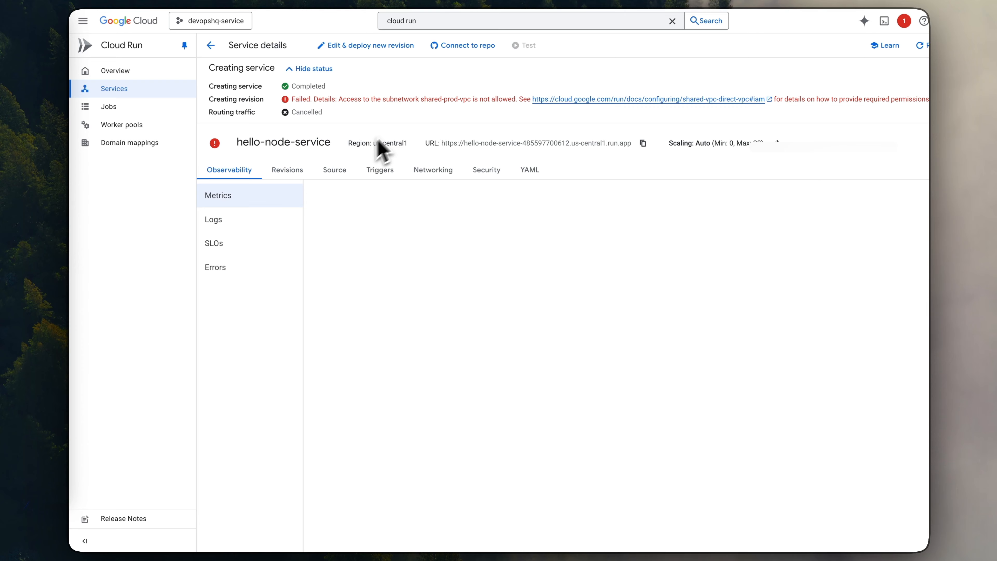
pyautogui.click(348, 46)
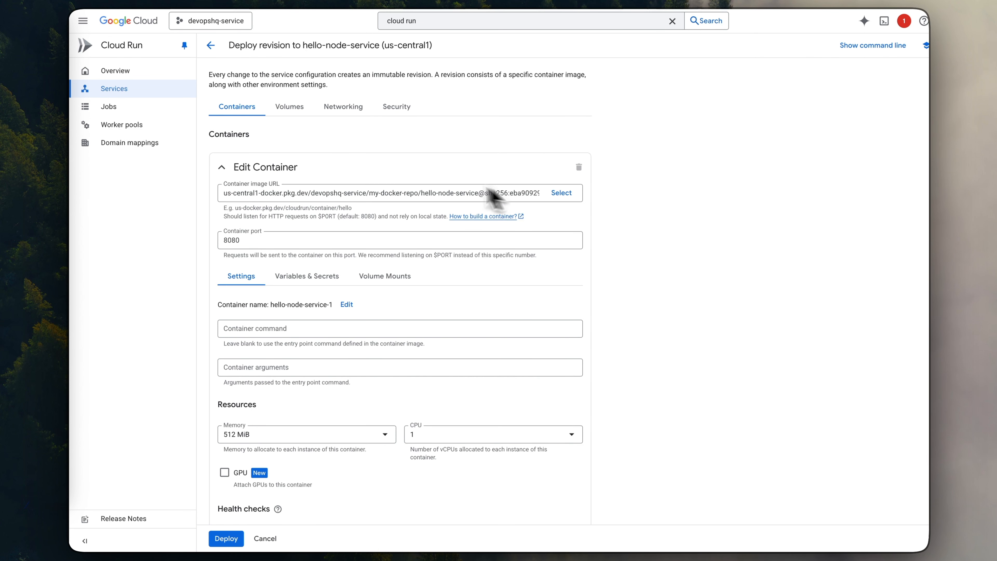
# - Review the revision's container, resource, health check, request, billing and execution environment settings
pyautogui.scroll(-2, 312, 229)
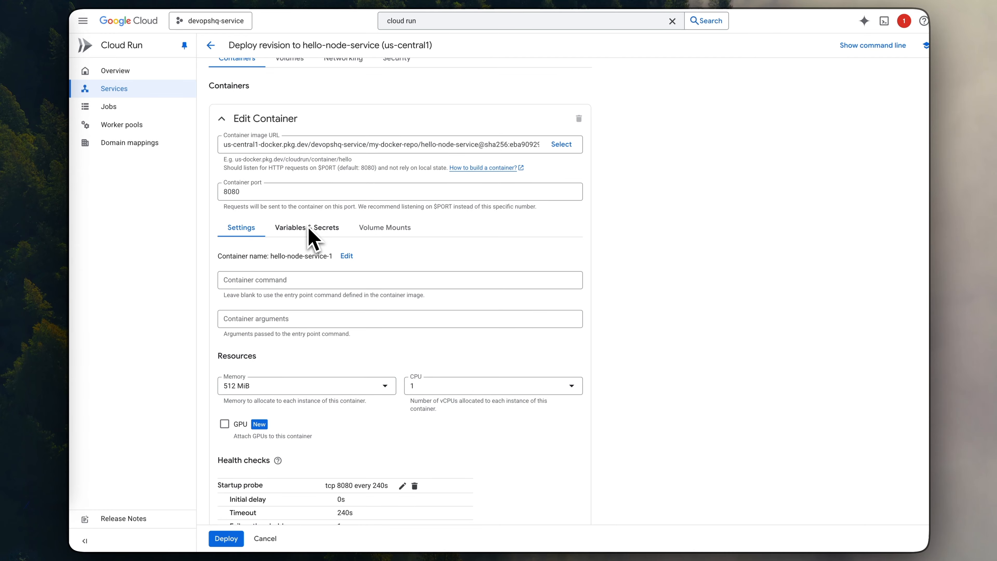
pyautogui.scroll(2, 312, 236)
pyautogui.scroll(-8, 311, 193)
pyautogui.scroll(8, 310, 201)
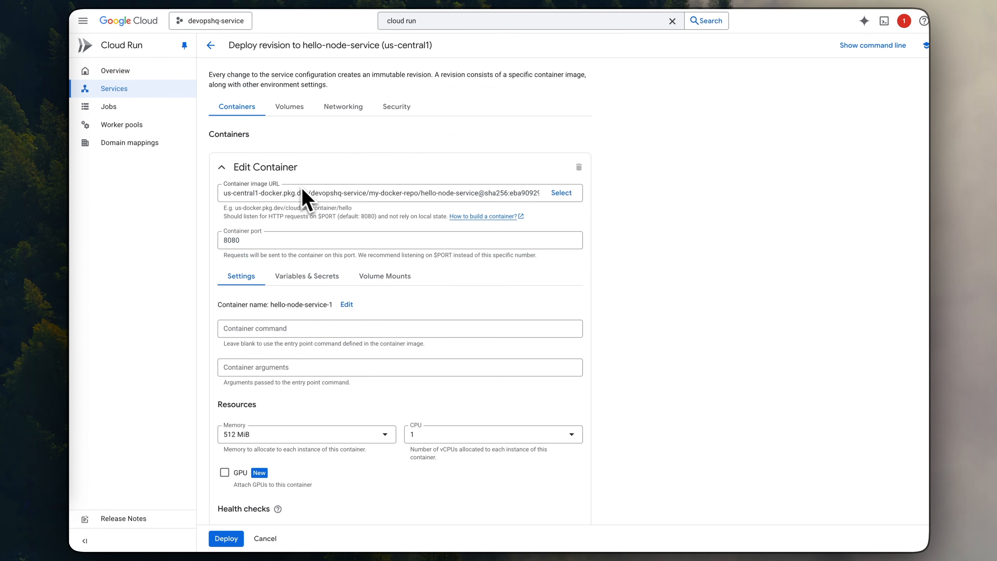
pyautogui.scroll(-8, 275, 220)
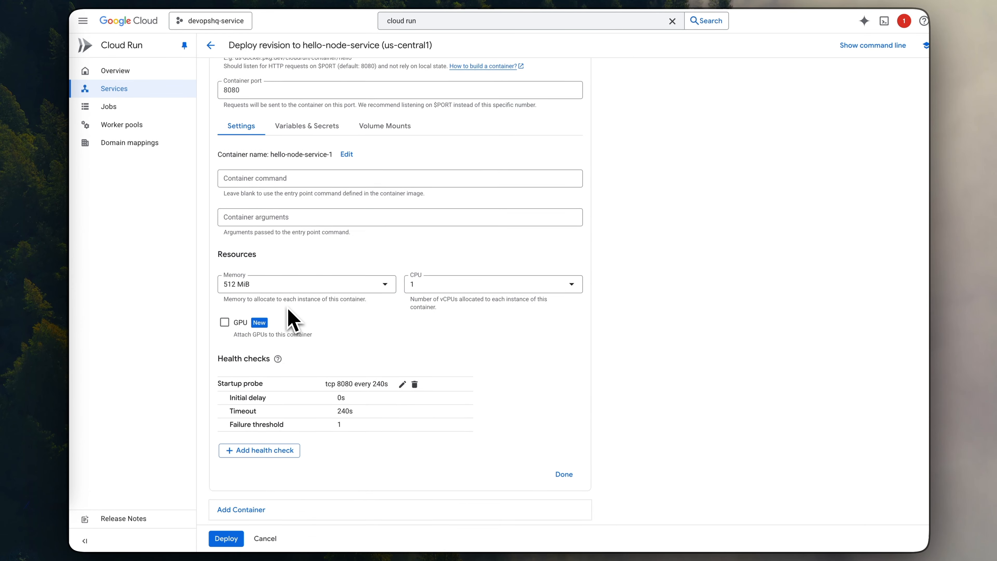
pyautogui.scroll(-10, 293, 320)
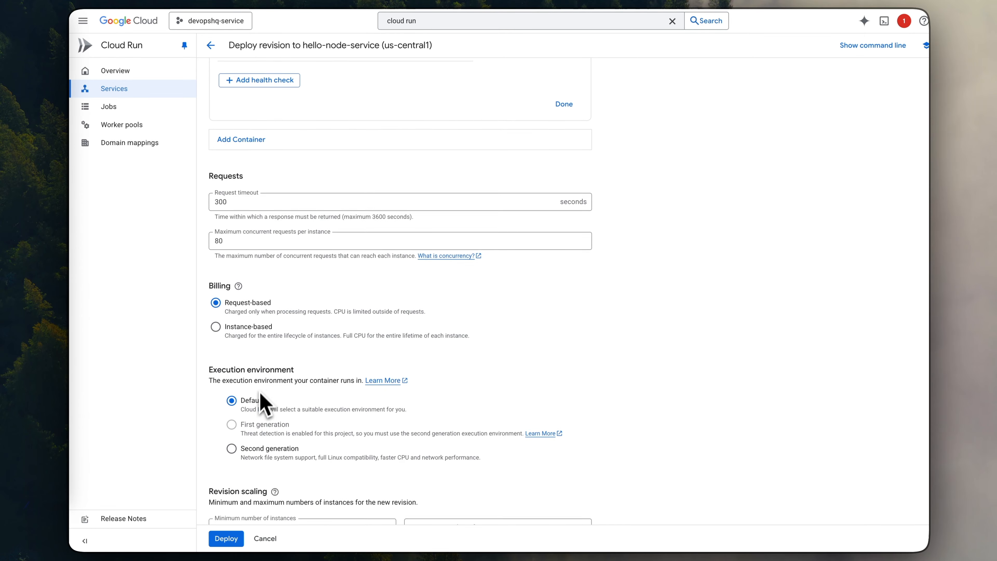
pyautogui.scroll(10, 259, 411)
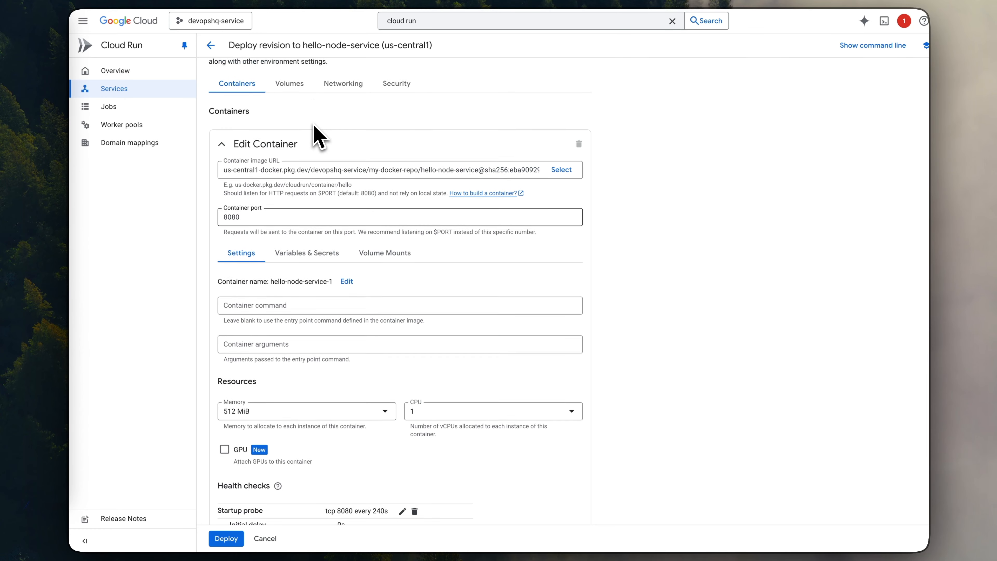
# - Set the revision's VPC egress to network shared-prod-vpc and subnet shared-prod-vpc from devopshq-host, and deploy the revision
pyautogui.click(342, 110)
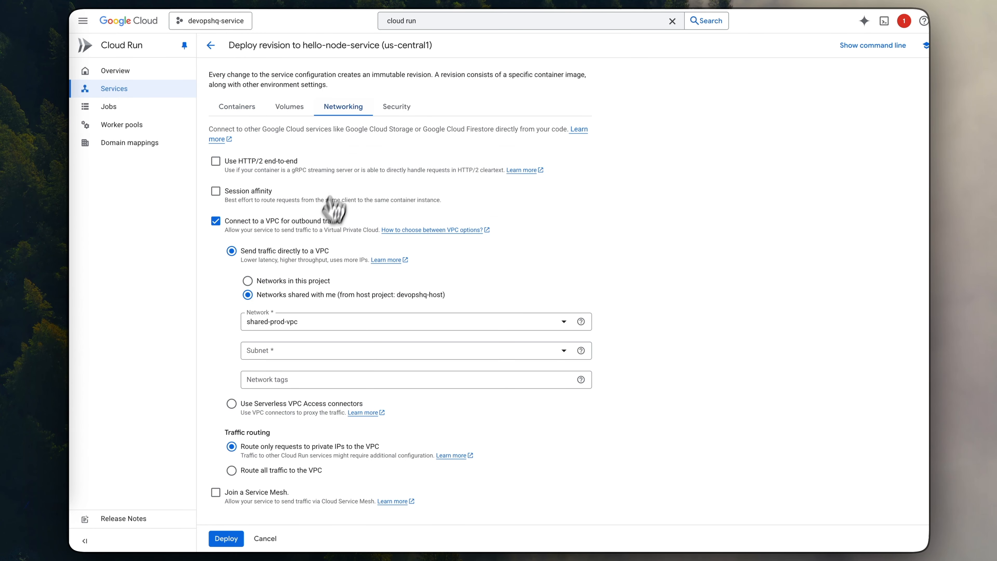
pyautogui.scroll(-1, 330, 213)
pyautogui.click(260, 314)
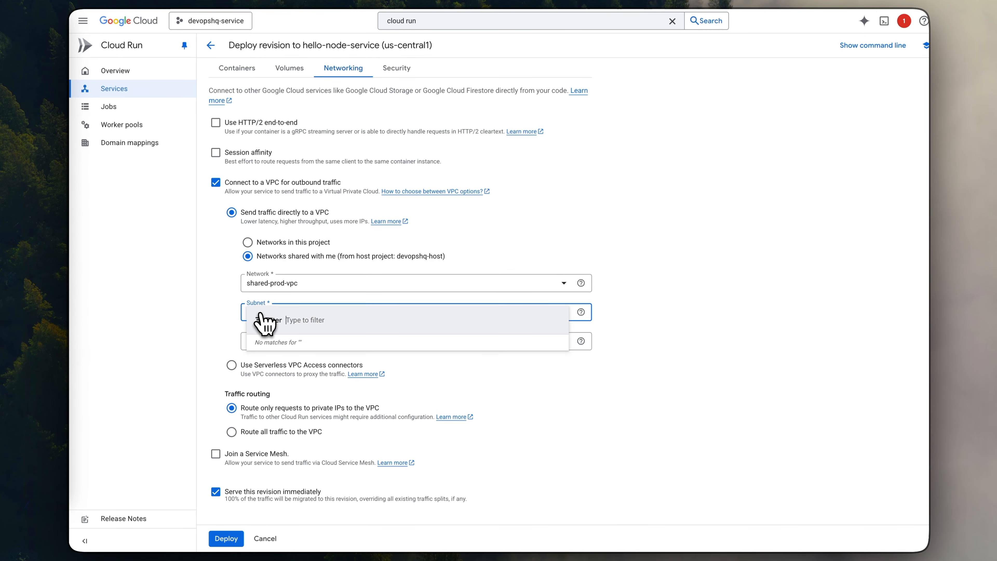
pyautogui.click(229, 304)
pyautogui.click(277, 286)
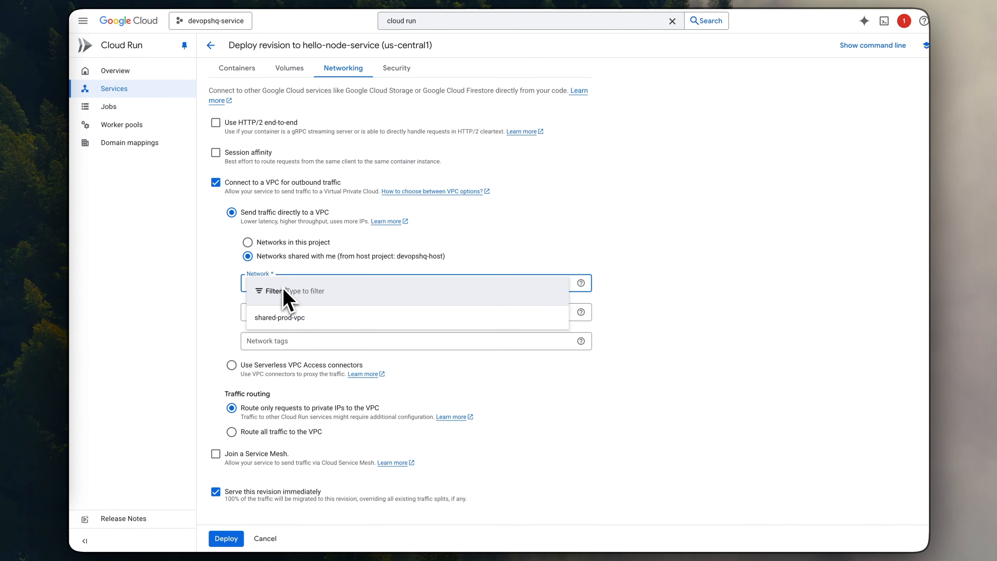
pyautogui.click(283, 323)
pyautogui.click(272, 316)
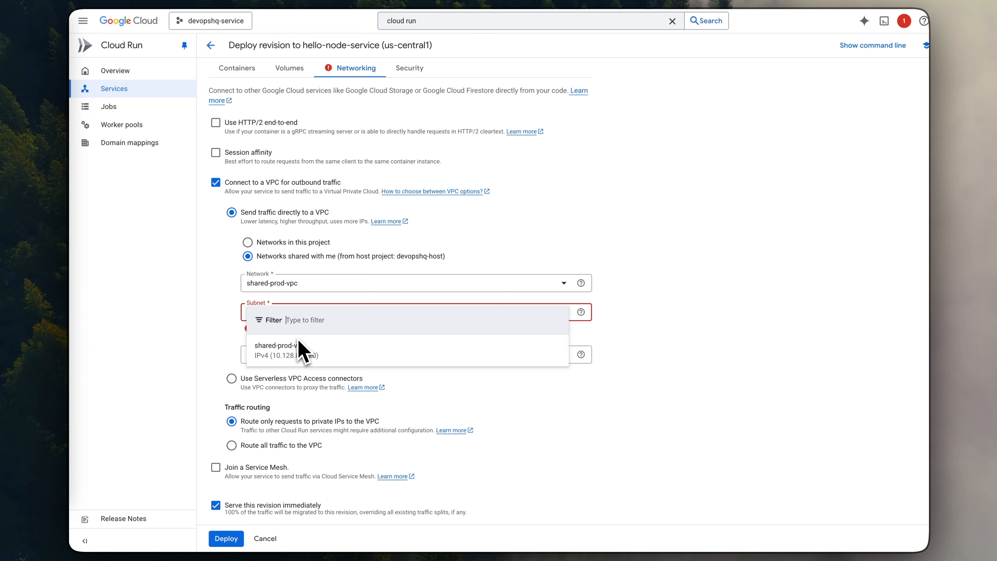
pyautogui.click(285, 350)
pyautogui.scroll(-1, 285, 378)
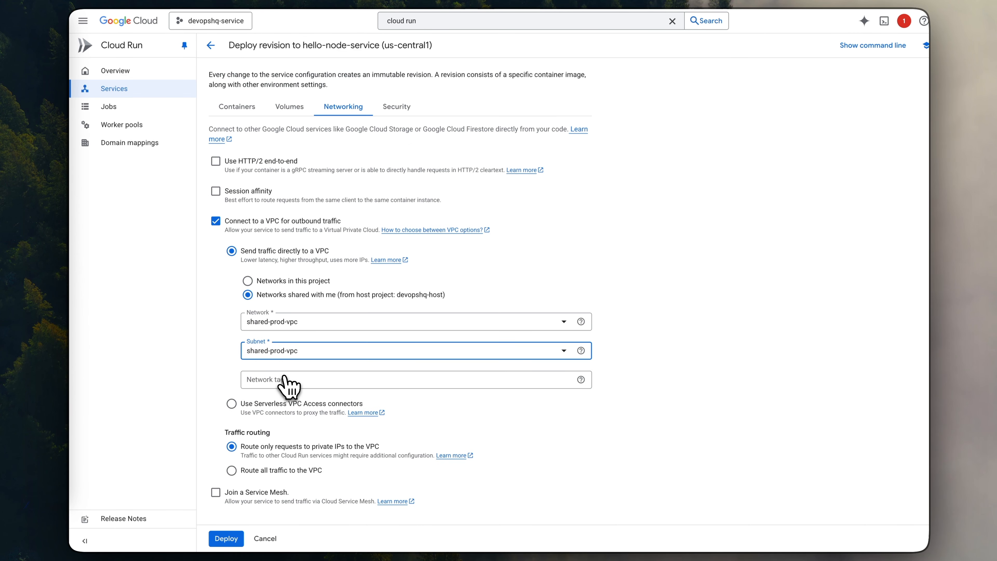
pyautogui.click(224, 538)
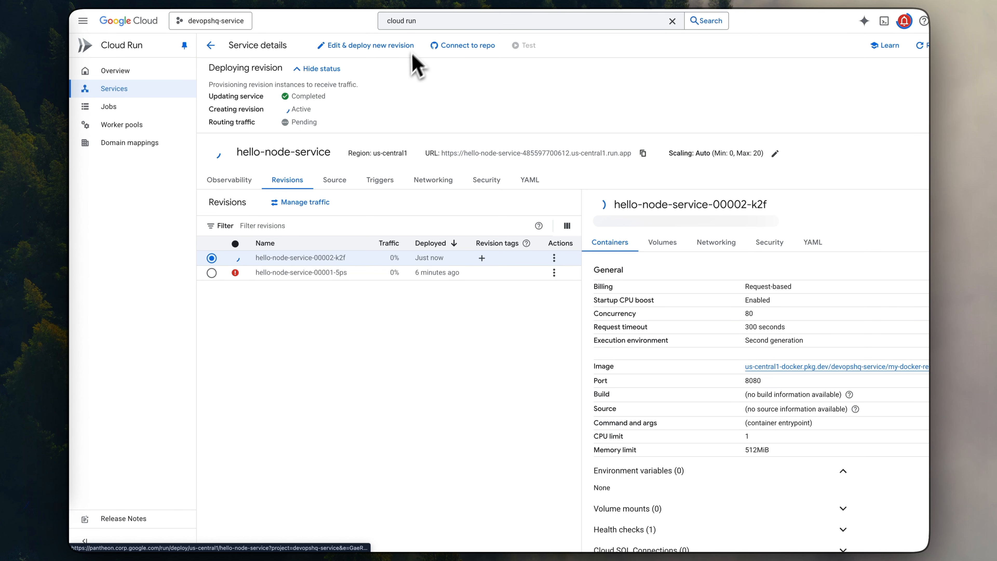
# - Go to Compute Engine, start creating a VM instance, and open its networking settings
pyautogui.click(438, 20)
pyautogui.press('BackSpace')
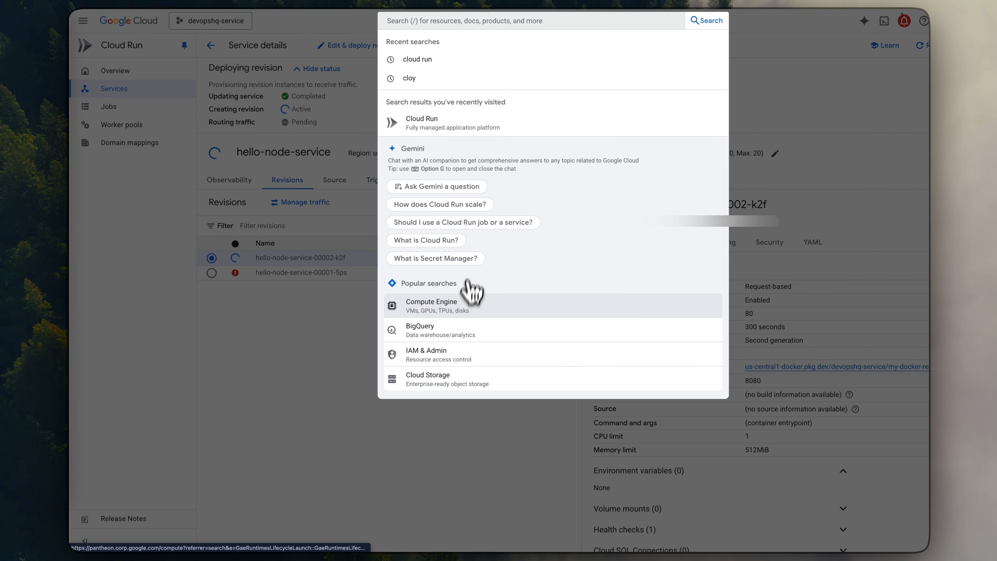
pyautogui.click(444, 318)
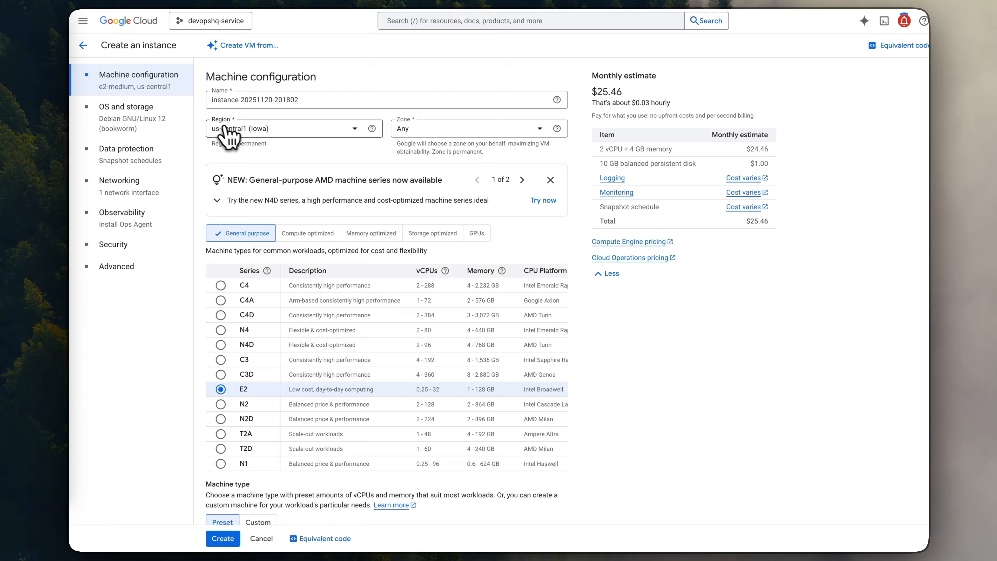
pyautogui.click(123, 187)
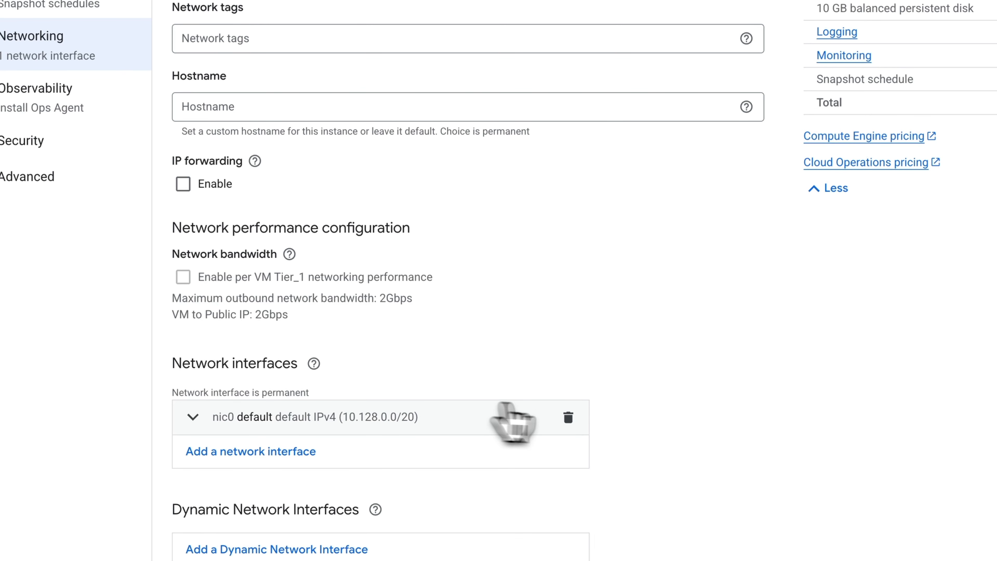
# - Replace the VM's default network interface with one on the shared-prod-vpc subnetwork shared from devopshq-host, and create the instance
pyautogui.click(568, 417)
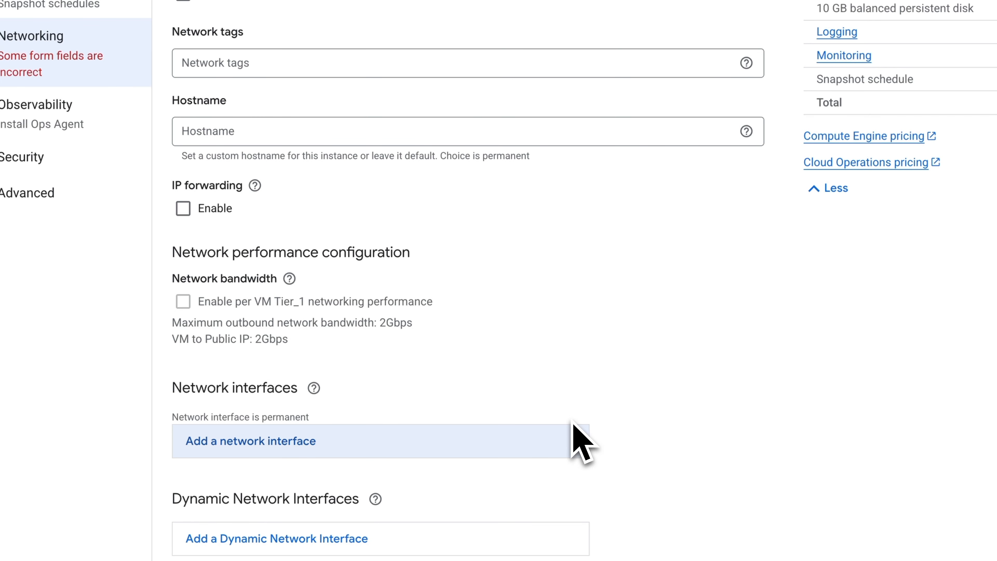
pyautogui.click(252, 447)
pyautogui.scroll(-8, 374, 401)
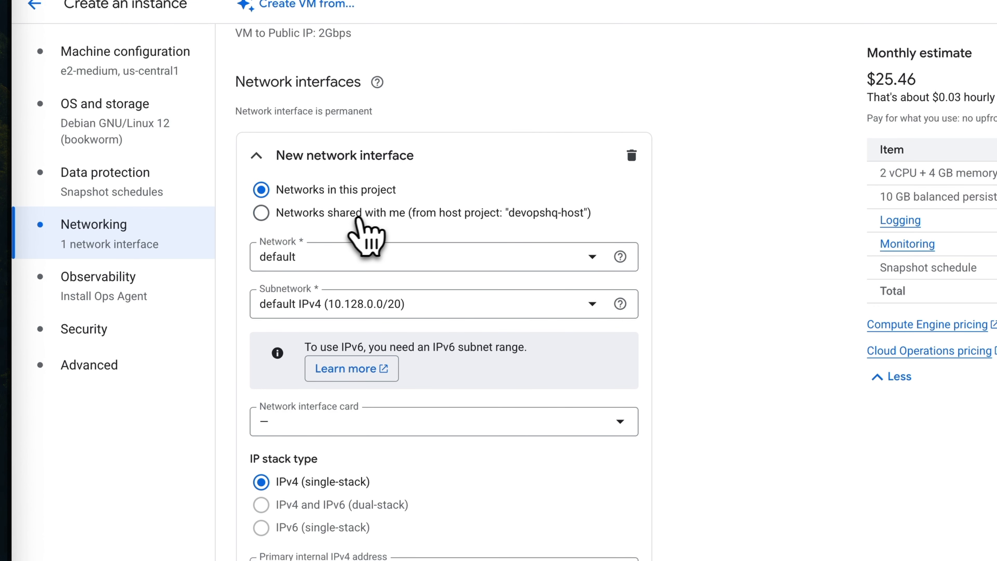
pyautogui.click(261, 214)
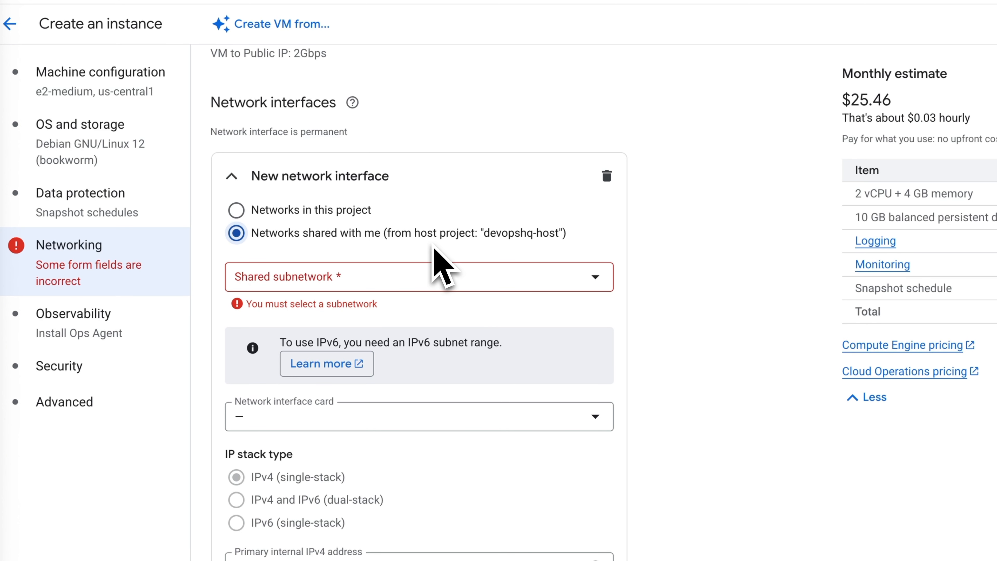
pyautogui.click(349, 277)
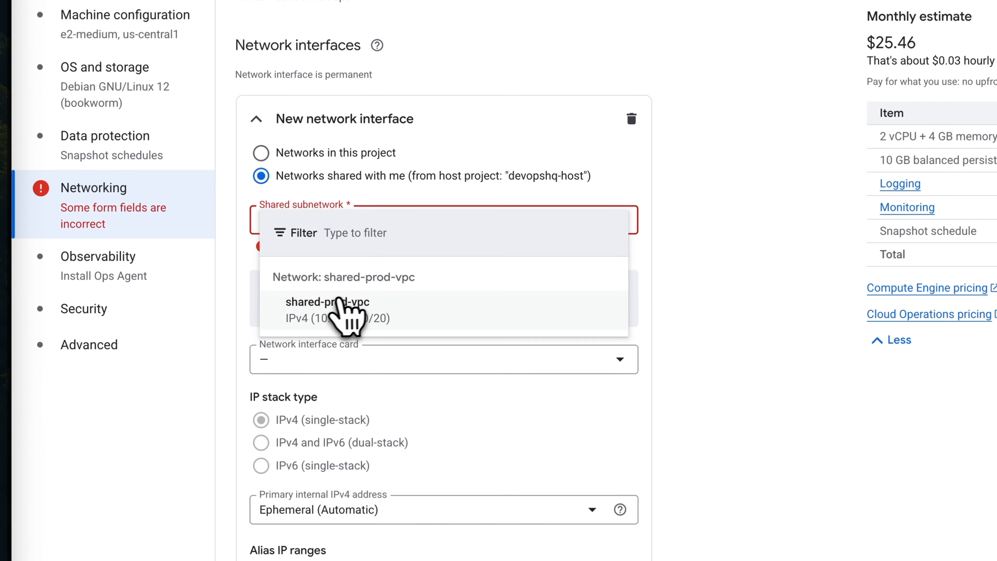
pyautogui.click(351, 311)
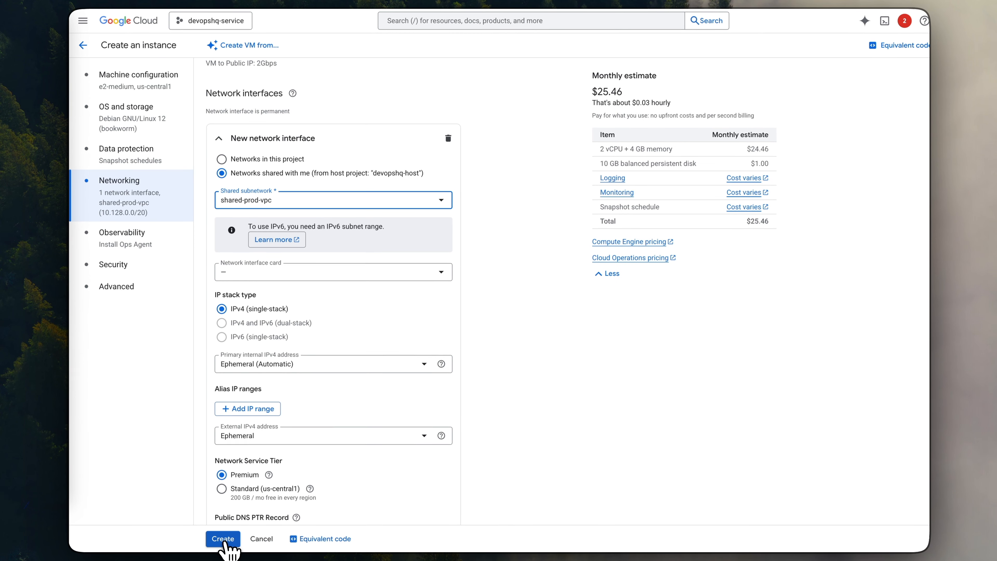
pyautogui.click(223, 539)
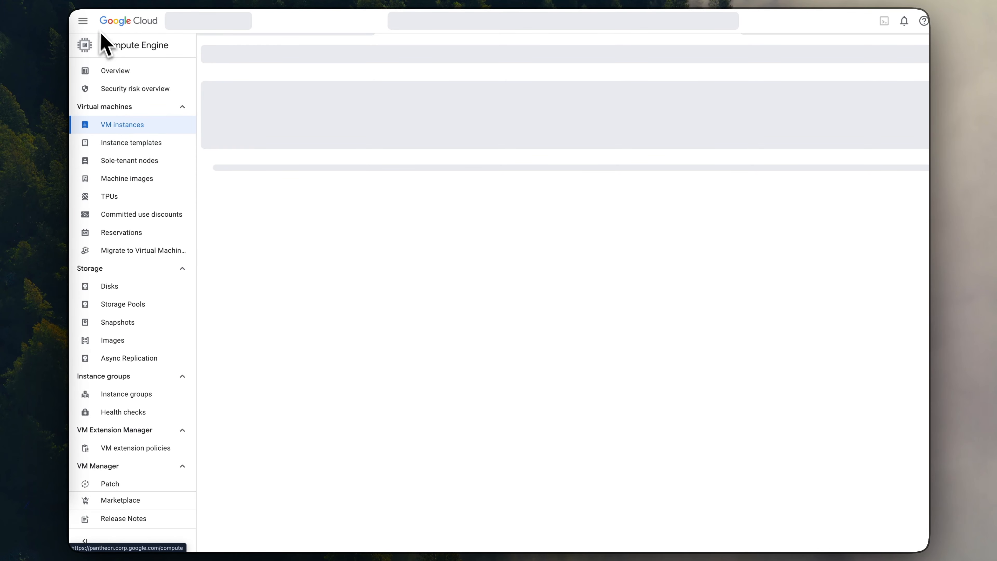
# - Open the Cloud Run services list and view the details of hello-node-service
pyautogui.click(83, 21)
pyautogui.click(198, 245)
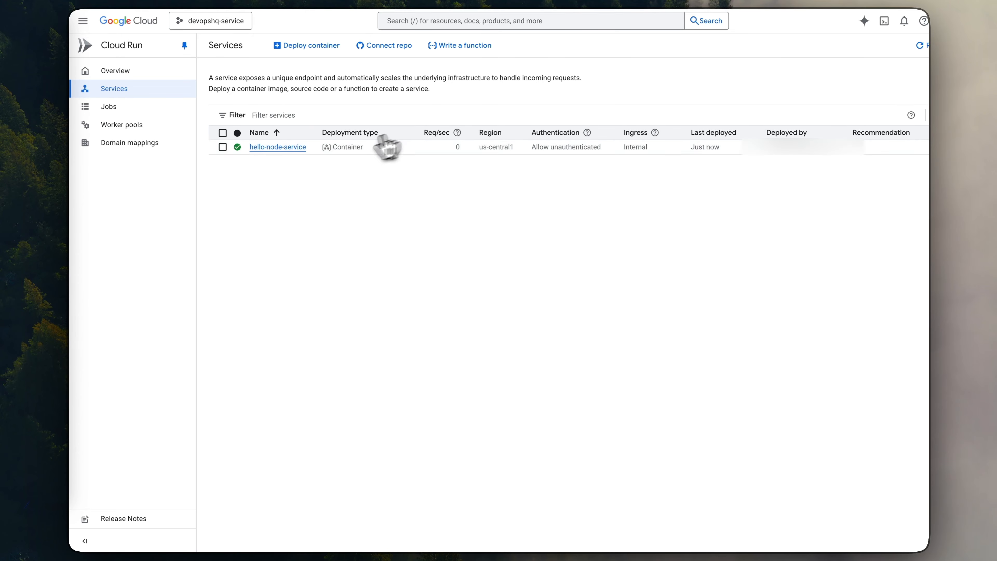
pyautogui.click(293, 147)
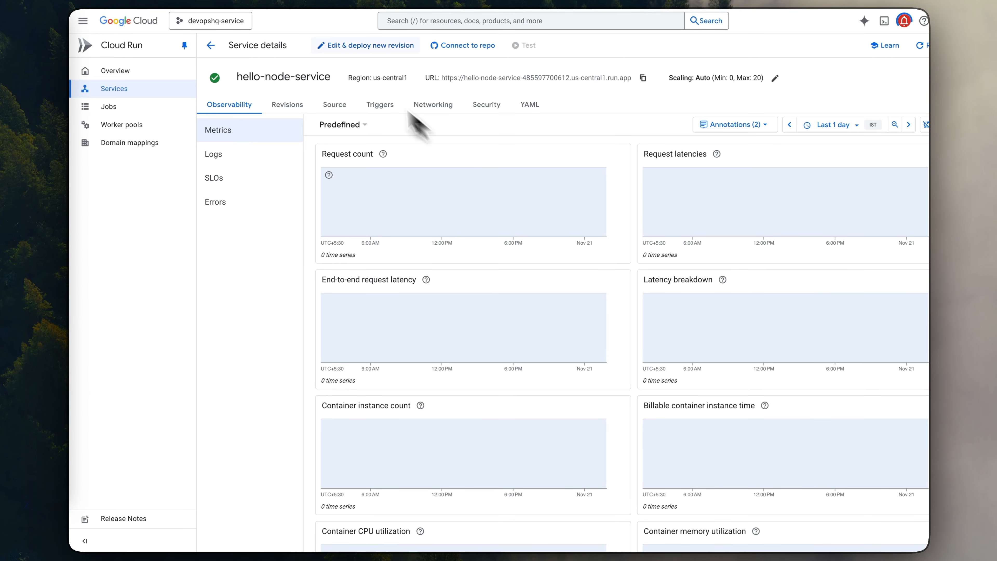
# - Check the new VM in the instances list and inspect the source and revisions of hello-node-service
pyautogui.click(362, 0)
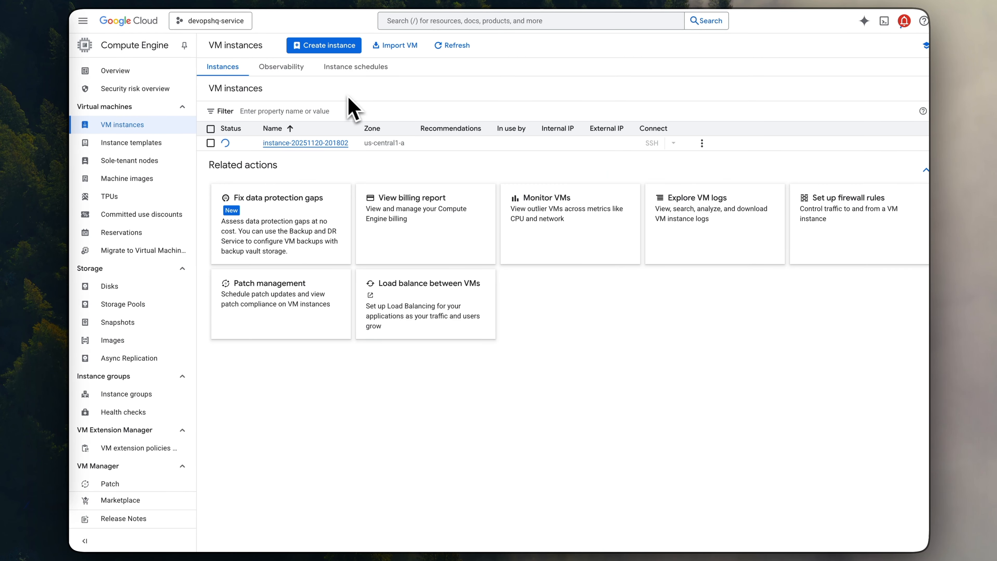
pyautogui.click(286, 2)
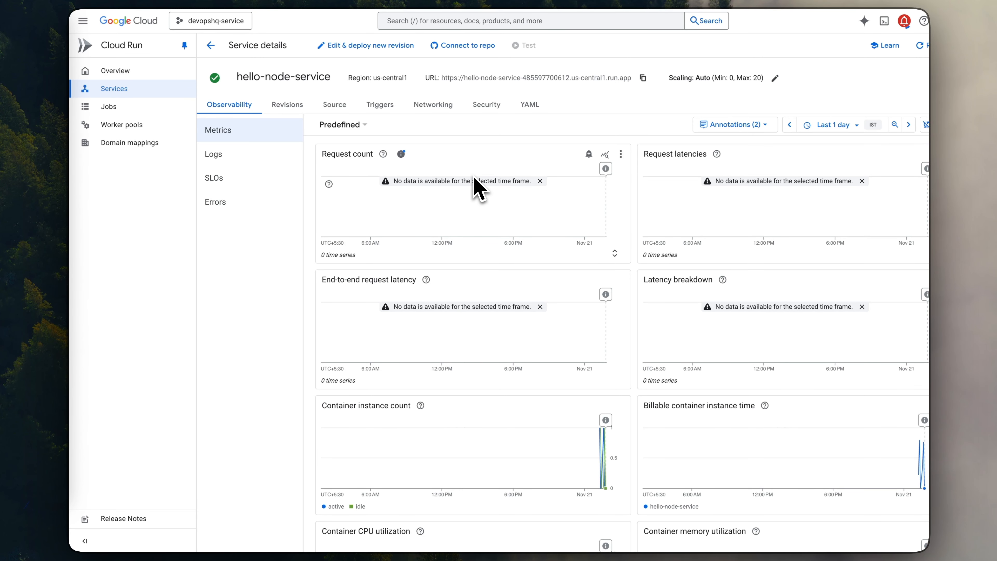
pyautogui.click(334, 105)
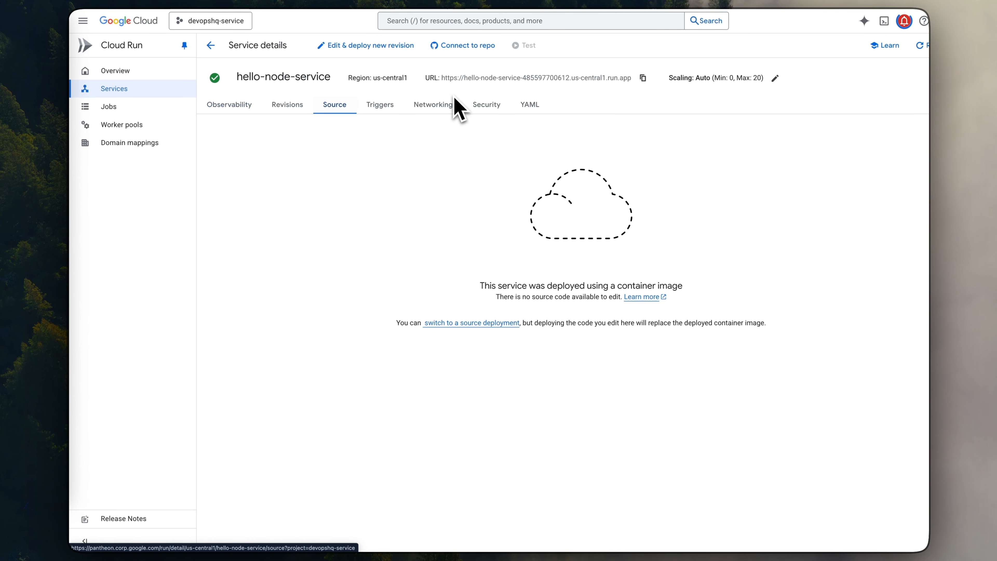
pyautogui.click(288, 105)
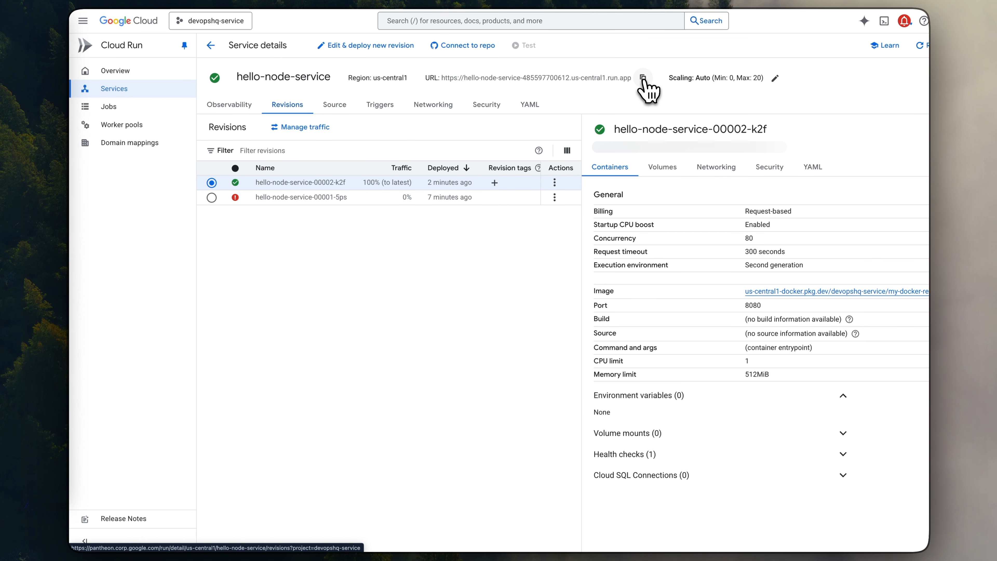
# - Open a browser SSH session to the new VM instance and run curl against the hello-node-service URL
pyautogui.click(361, 3)
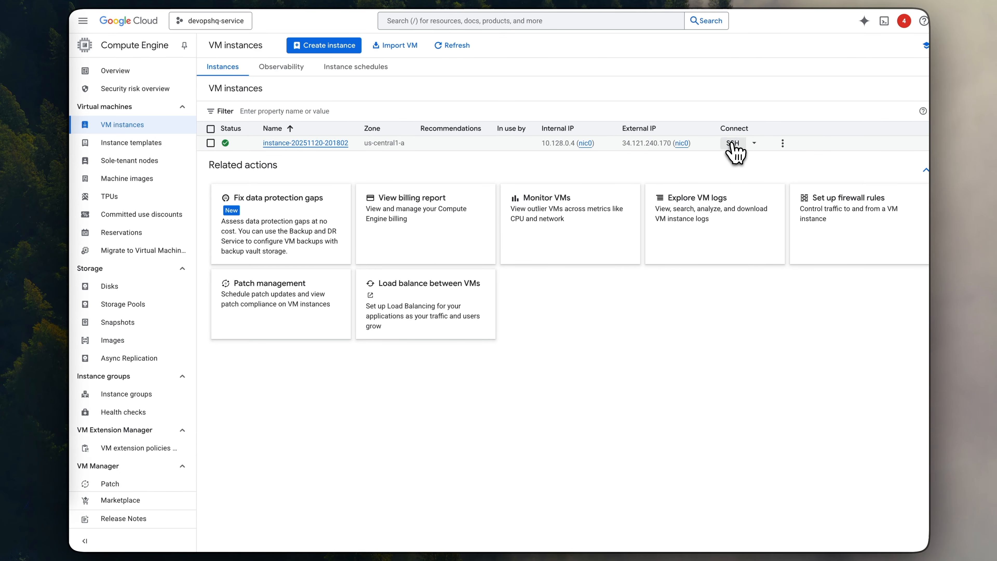
pyautogui.click(733, 143)
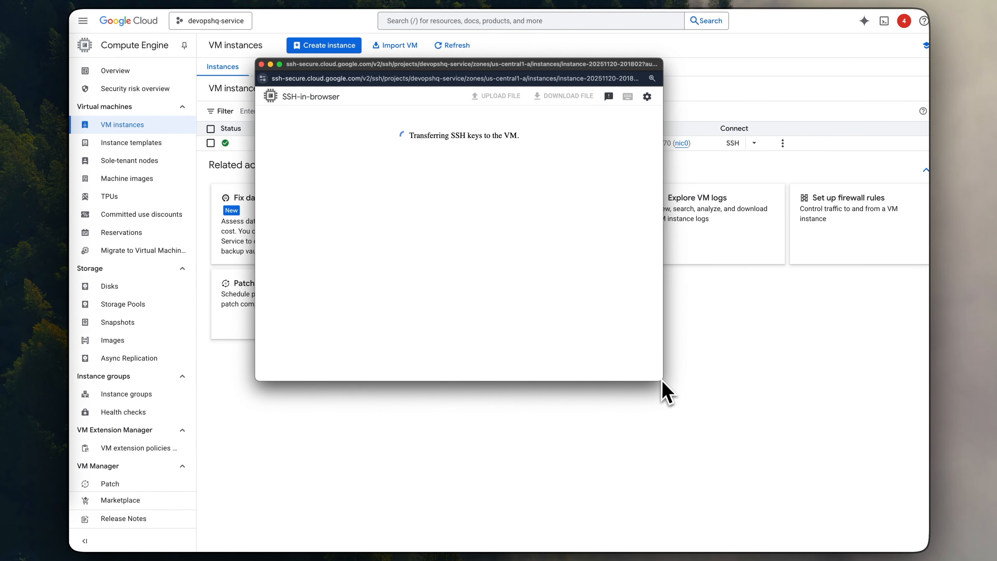
pyautogui.click(664, 382)
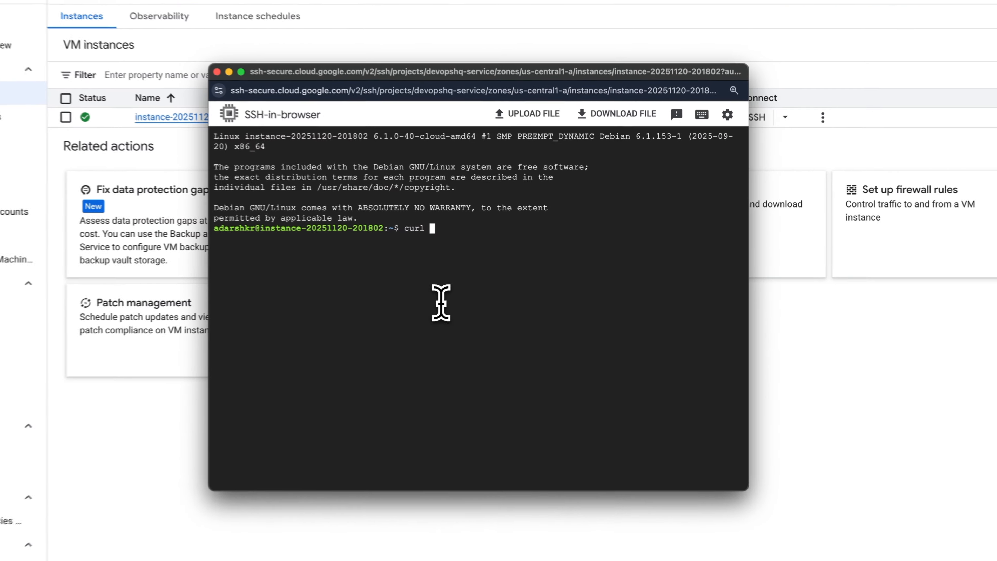
pyautogui.write('https://hello-node-service-485597703512.us-central1.run.app')
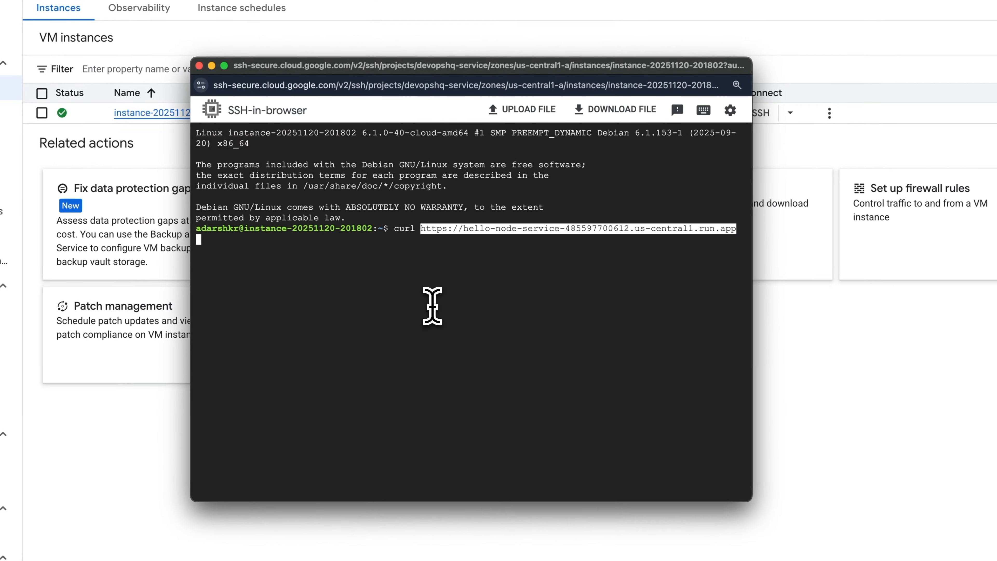
pyautogui.press('Return')
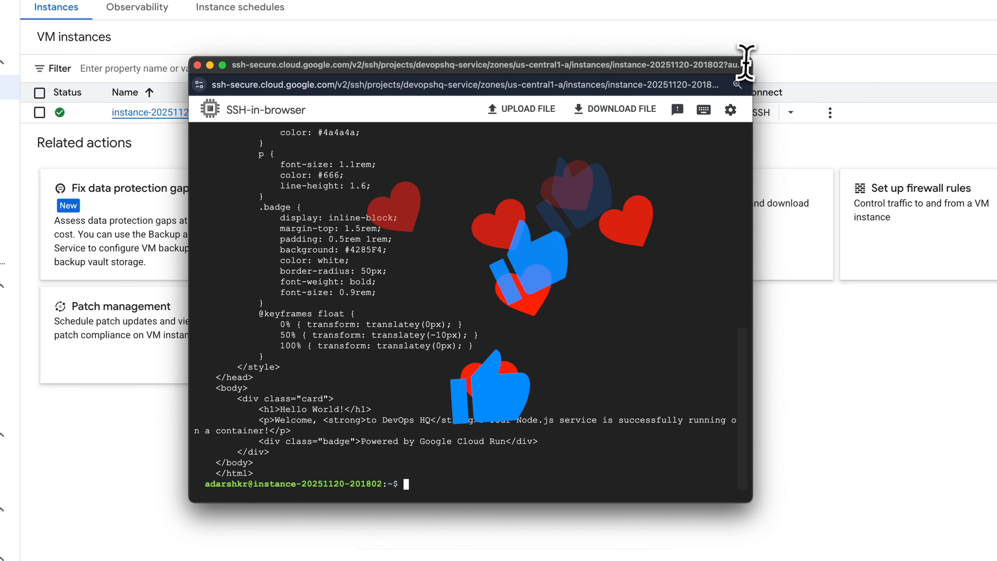
# - Enlarge the SSH window and examine the HTML body of the curl response, highlighting its h1 heading line
pyautogui.moveTo(752, 57); pyautogui.dragTo(927, 0)
pyautogui.moveTo(765, 0); pyautogui.dragTo(786, 25)
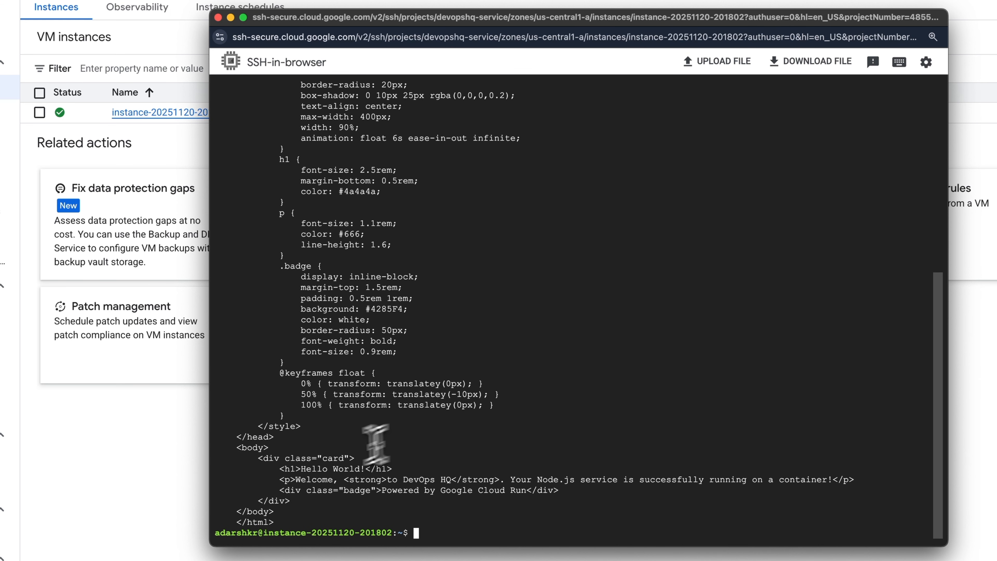
pyautogui.moveTo(340, 452); pyautogui.dragTo(567, 494)
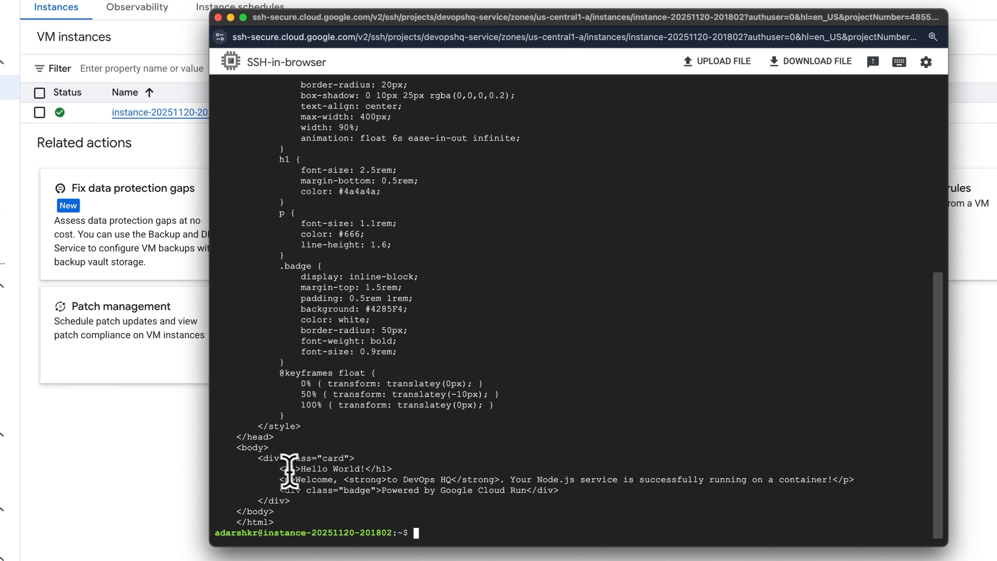
pyautogui.moveTo(274, 470); pyautogui.dragTo(351, 490)
pyautogui.moveTo(274, 469); pyautogui.dragTo(386, 473)
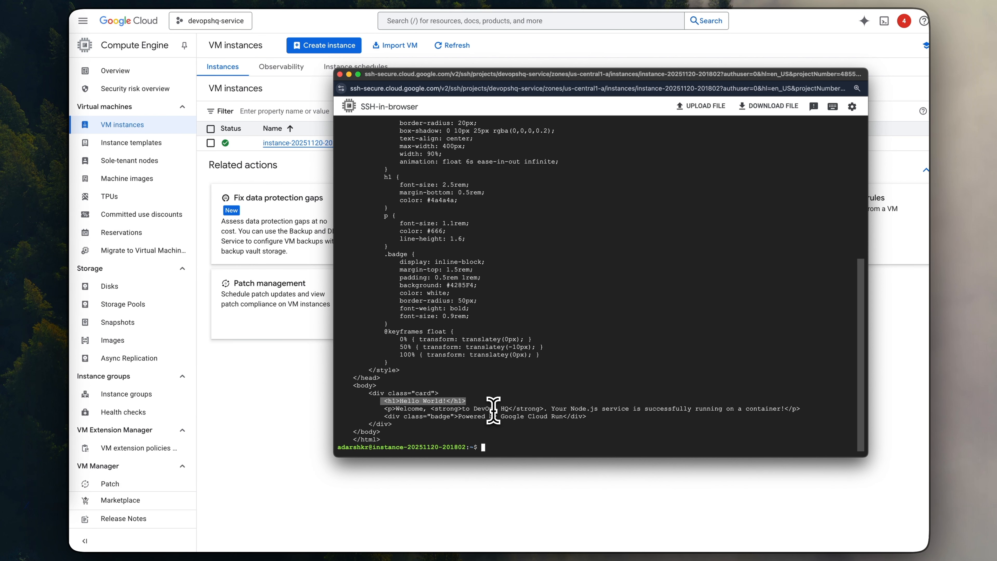
pyautogui.moveTo(570, 75); pyautogui.dragTo(866, 75)
# - Return to the Cloud console, search for load balancing, and go to the Load balancing page of devopshq-service
pyautogui.click(311, 21)
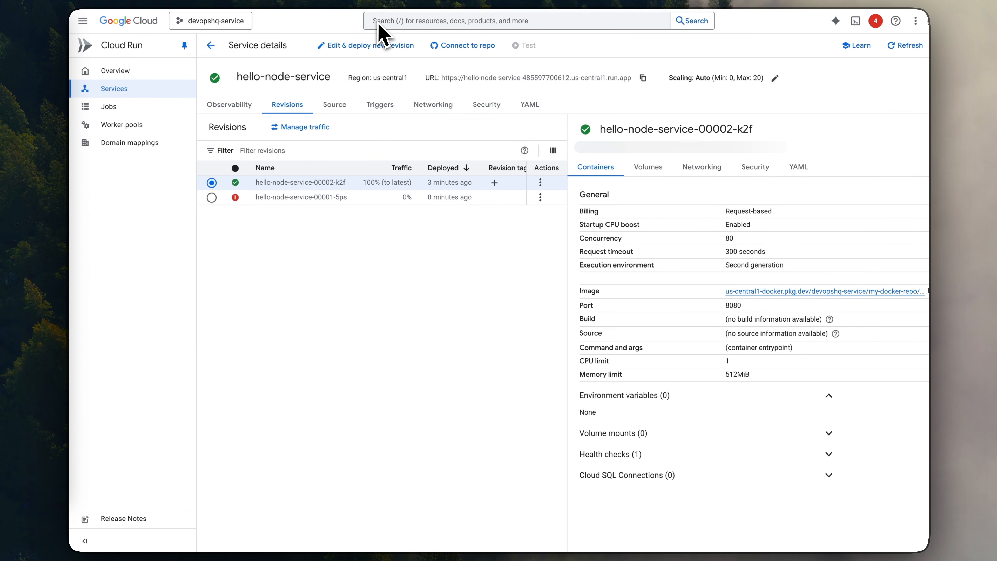
pyautogui.click(377, 20)
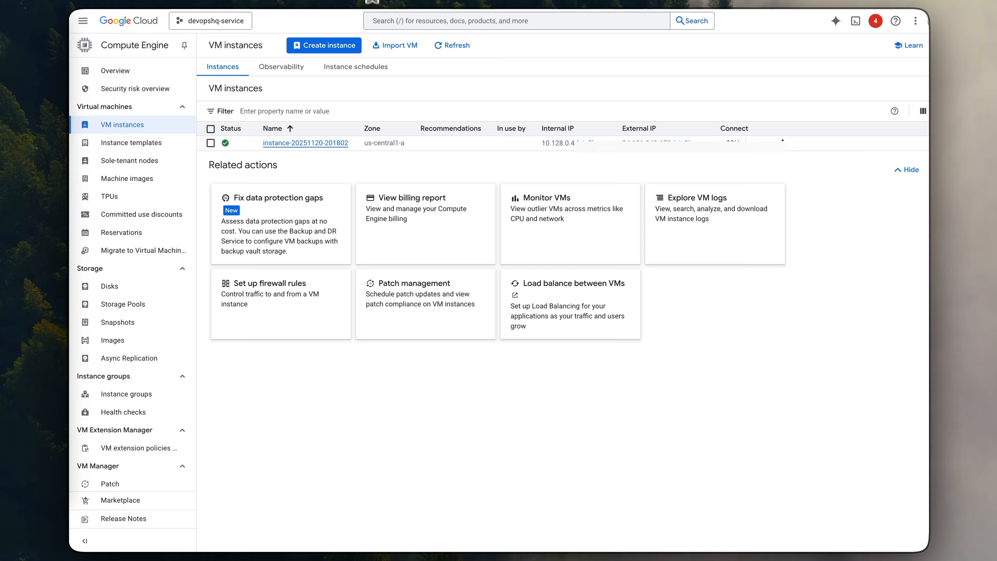
pyautogui.click(391, 20)
pyautogui.write('load bala')
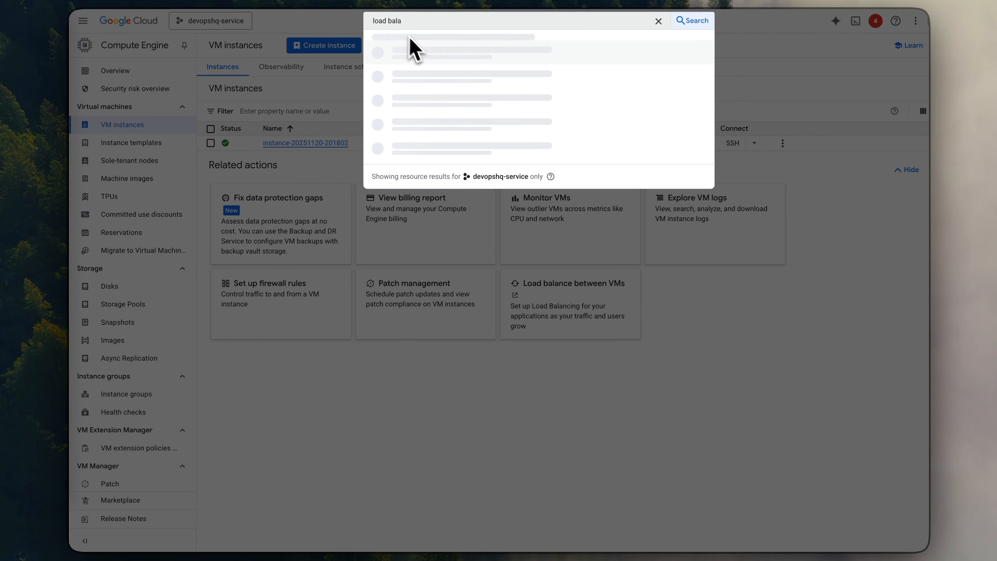
pyautogui.click(415, 107)
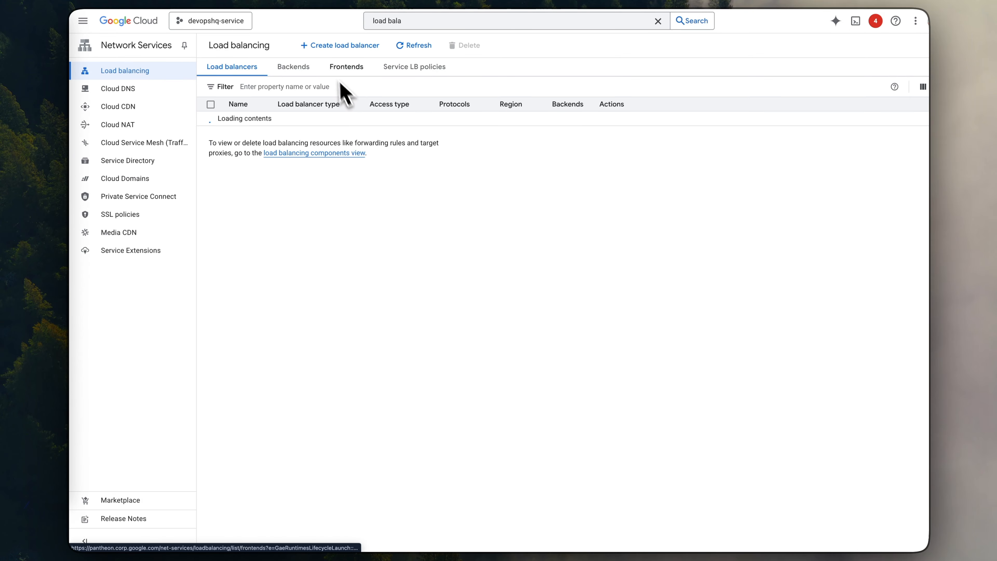
# - Start creating a load balancer of the Application Load Balancer (HTTP/HTTPS) type and make it internal
pyautogui.click(346, 45)
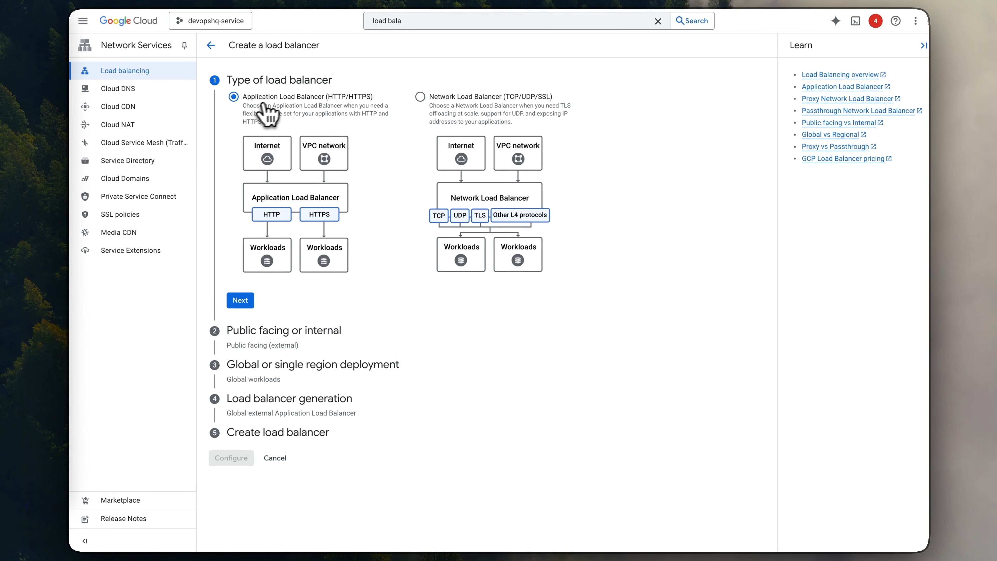
pyautogui.click(240, 300)
pyautogui.click(420, 131)
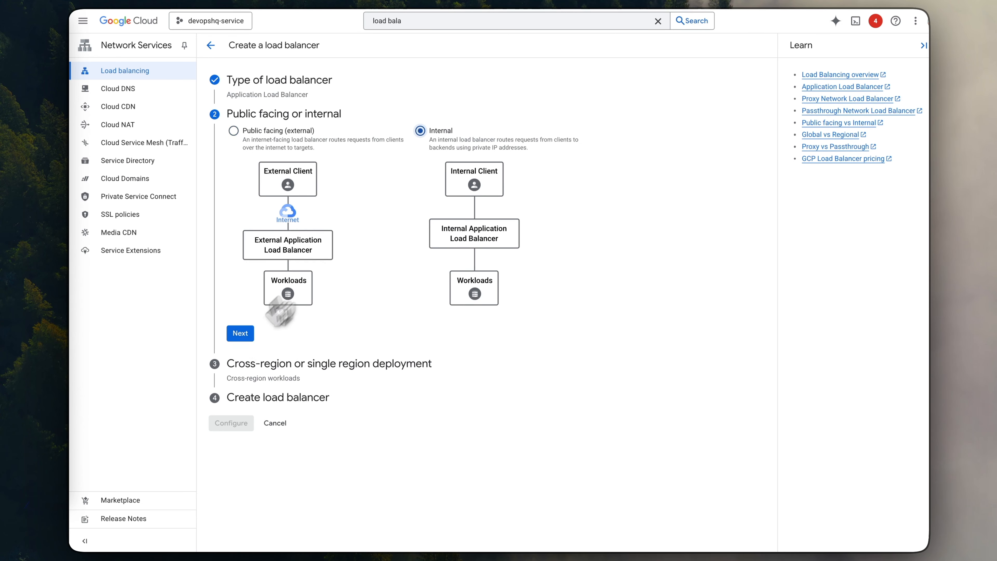
pyautogui.click(240, 333)
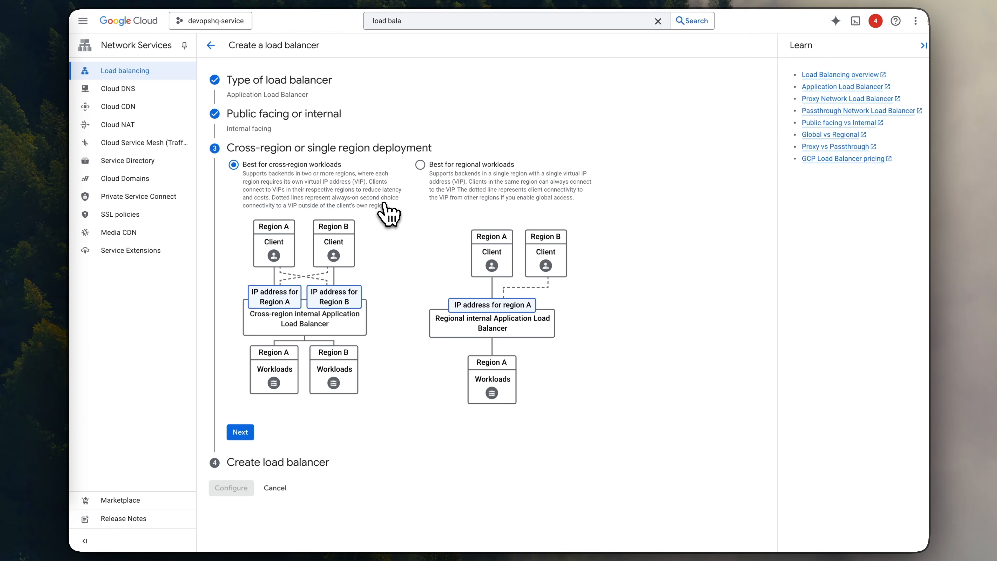
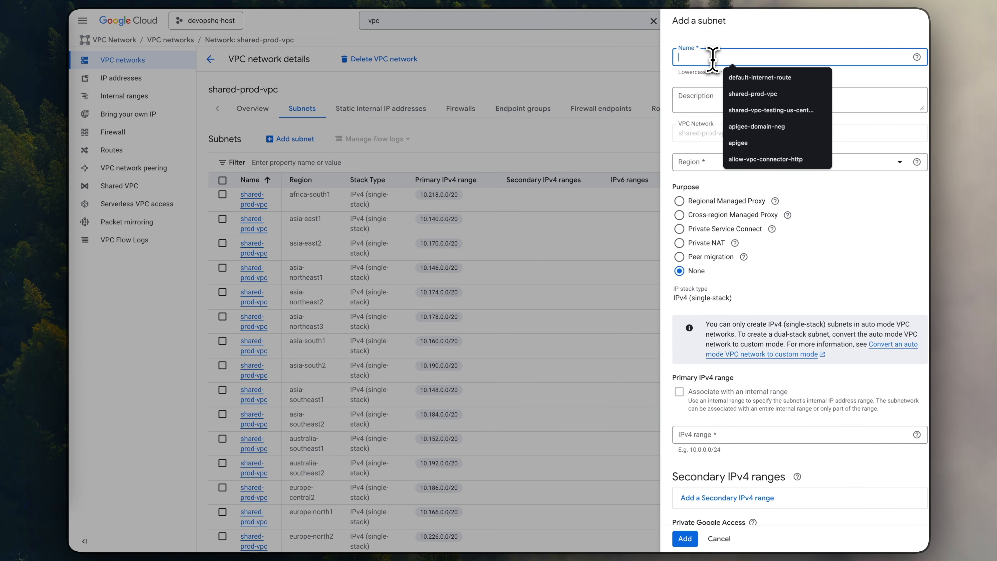
# - Name the new shared-prod-vpc subnet lb-reverse-proxy and set its region to us-central1 (Iowa)
pyautogui.write('lb')
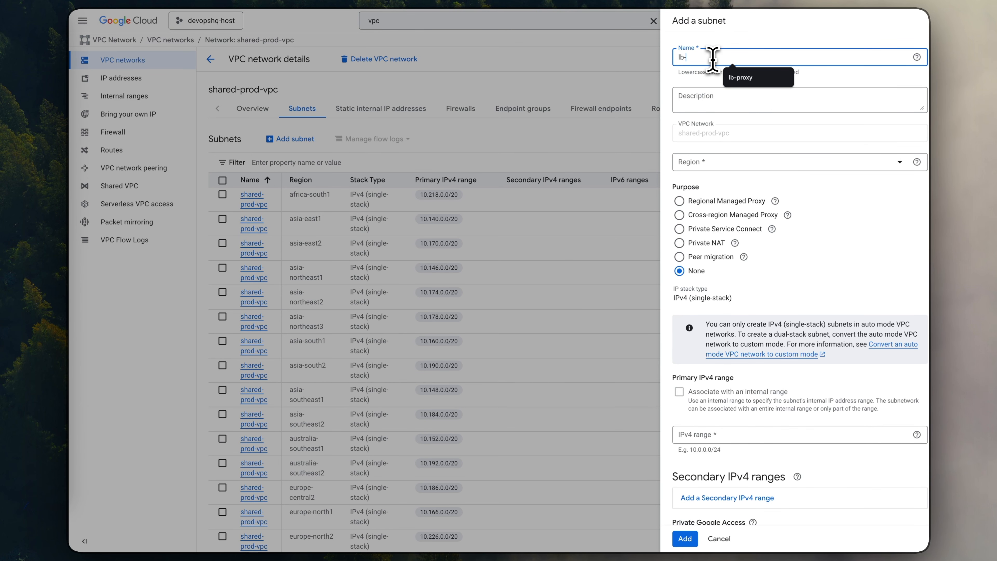
pyautogui.write('-pro')
pyautogui.press('BackSpace')
pyautogui.press('BackSpace')
pyautogui.press('BackSpace')
pyautogui.press('BackSpace')
pyautogui.write('-reverse-proxy')
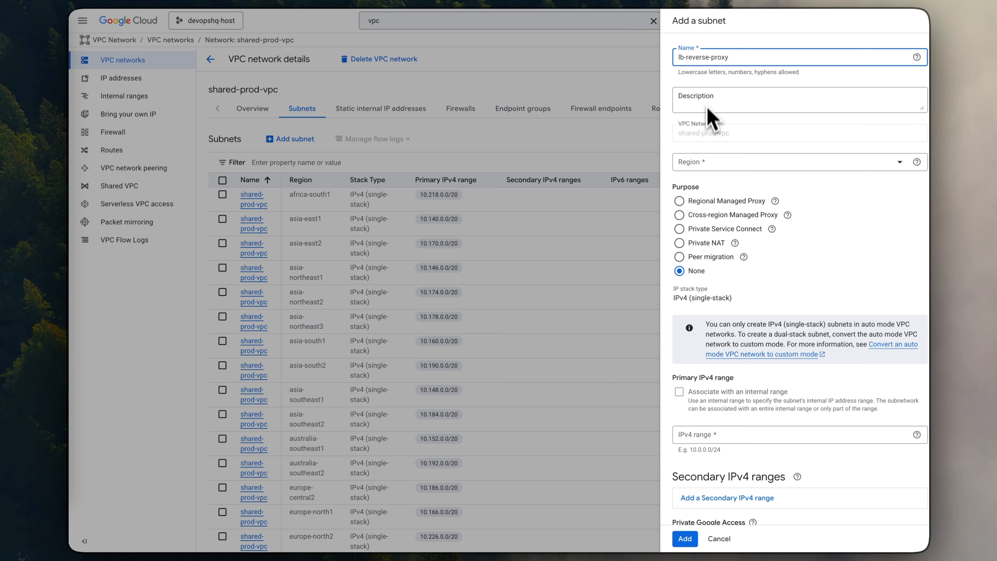
pyautogui.click(714, 163)
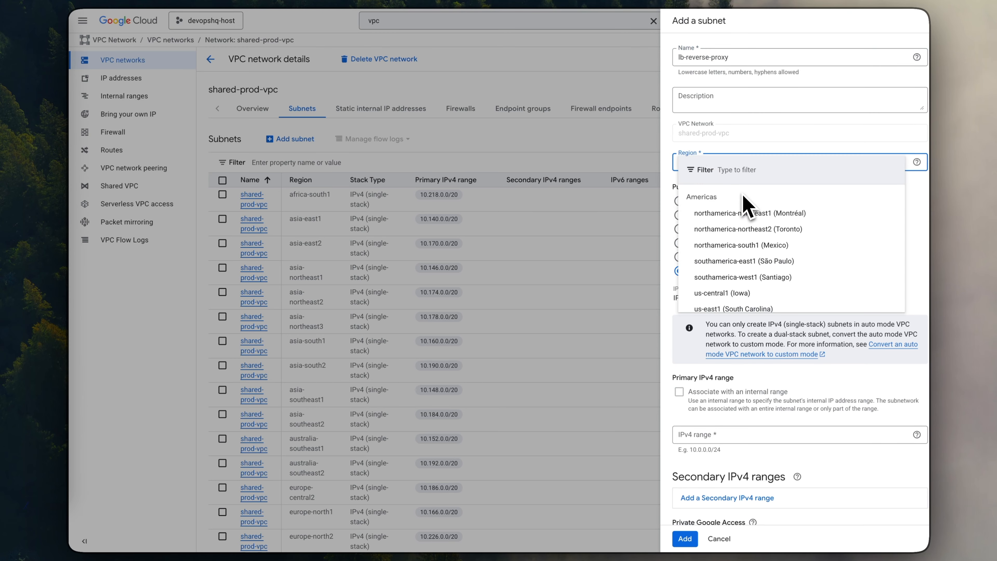
pyautogui.click(726, 213)
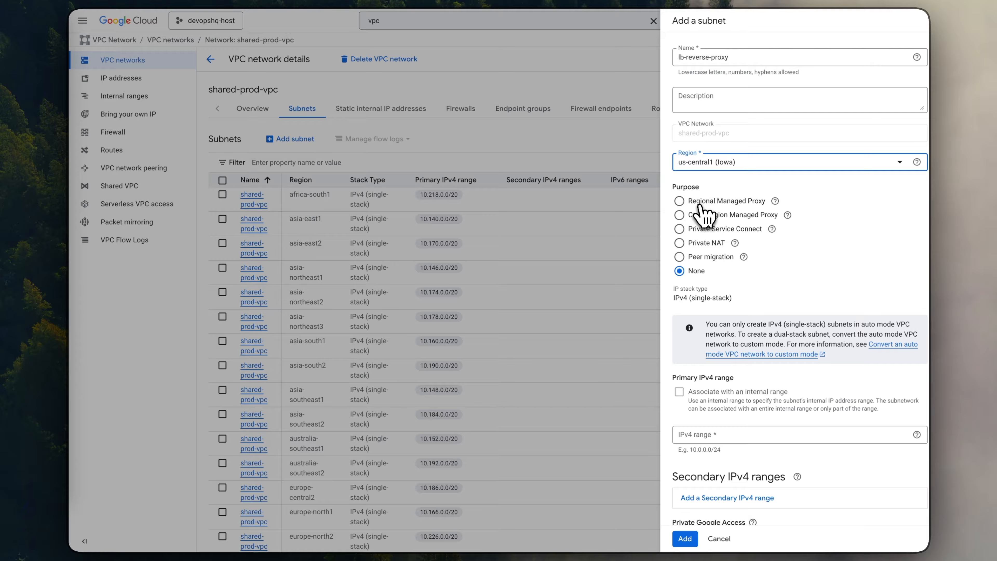
# - Set the subnet's purpose to Regional Managed Proxy and its IPv4 range to 10.0.0.0/24, add it, and check the reserved proxy-only subnets
pyautogui.click(684, 205)
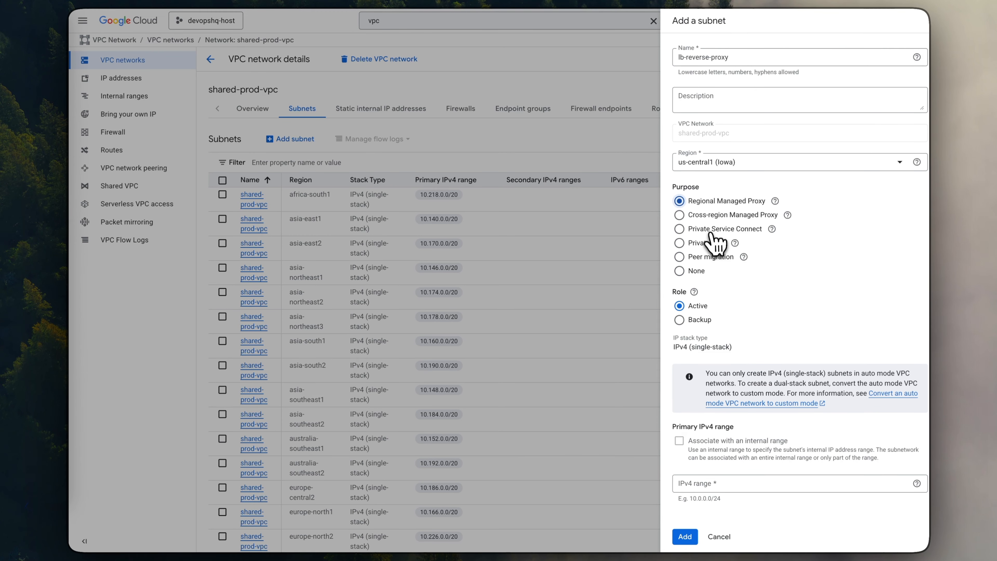
pyautogui.moveTo(723, 506); pyautogui.dragTo(706, 500)
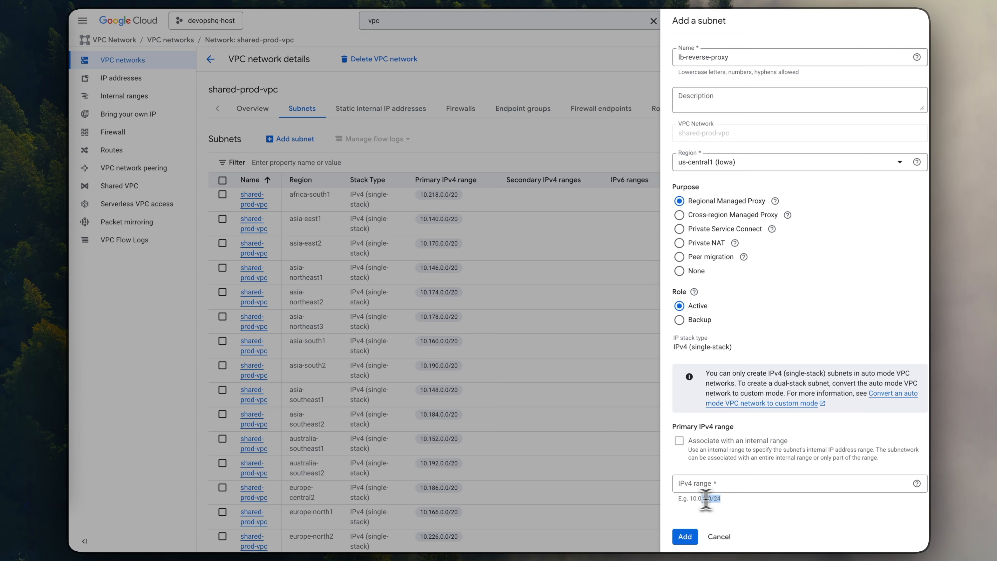
pyautogui.click(738, 482)
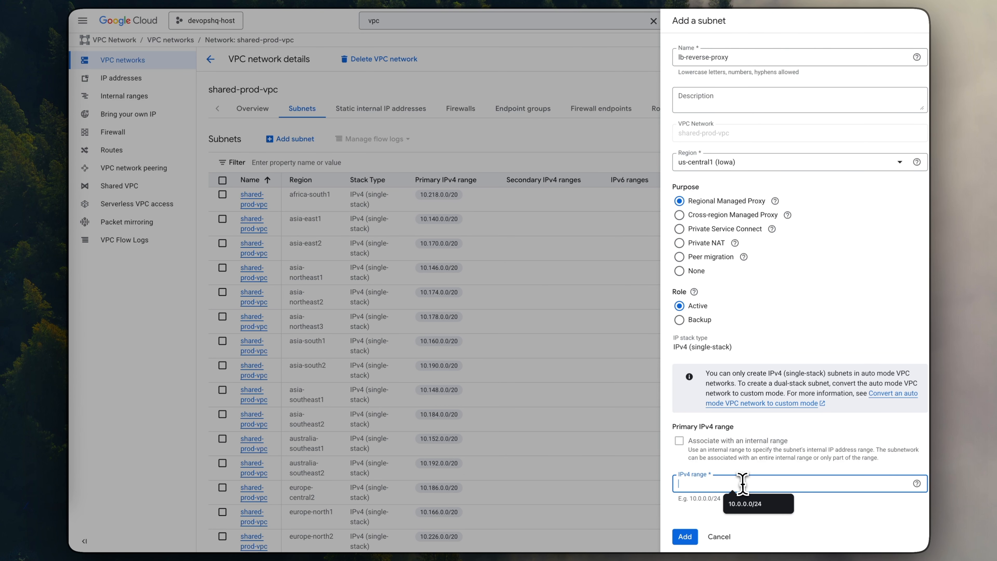
pyautogui.write('10.0.0.0/24')
pyautogui.click(687, 536)
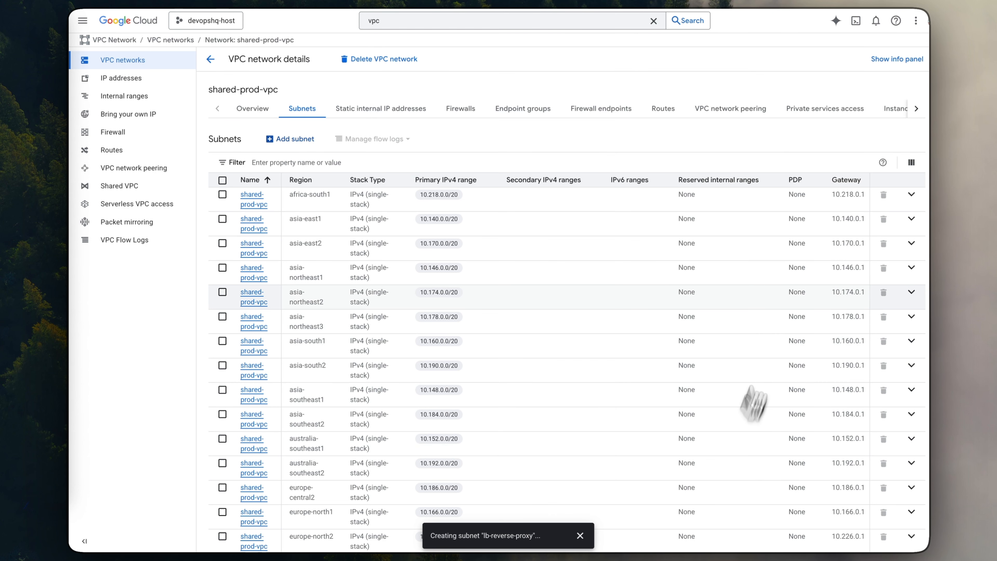
pyautogui.scroll(-15, 583, 345)
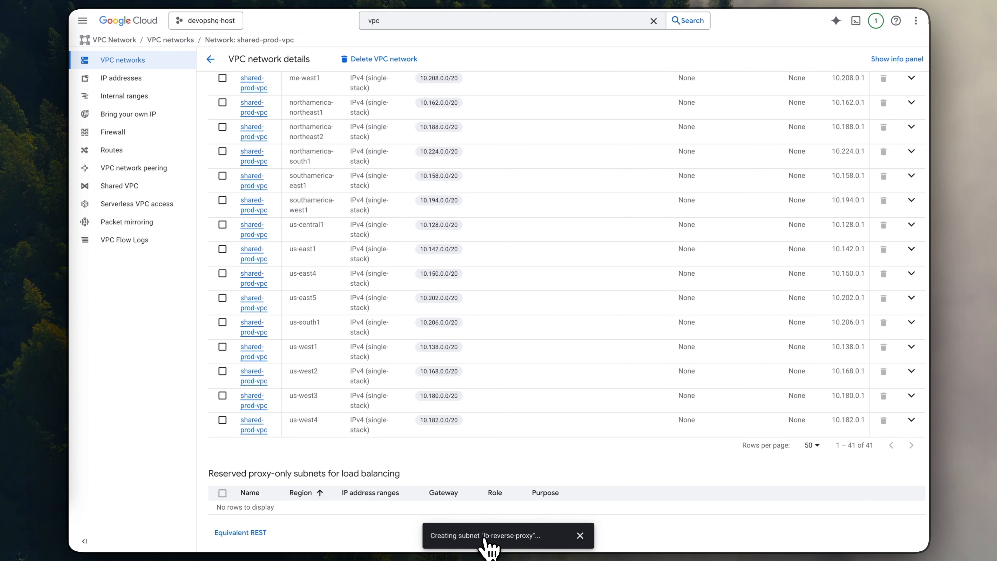
pyautogui.moveTo(279, 471); pyautogui.dragTo(357, 470)
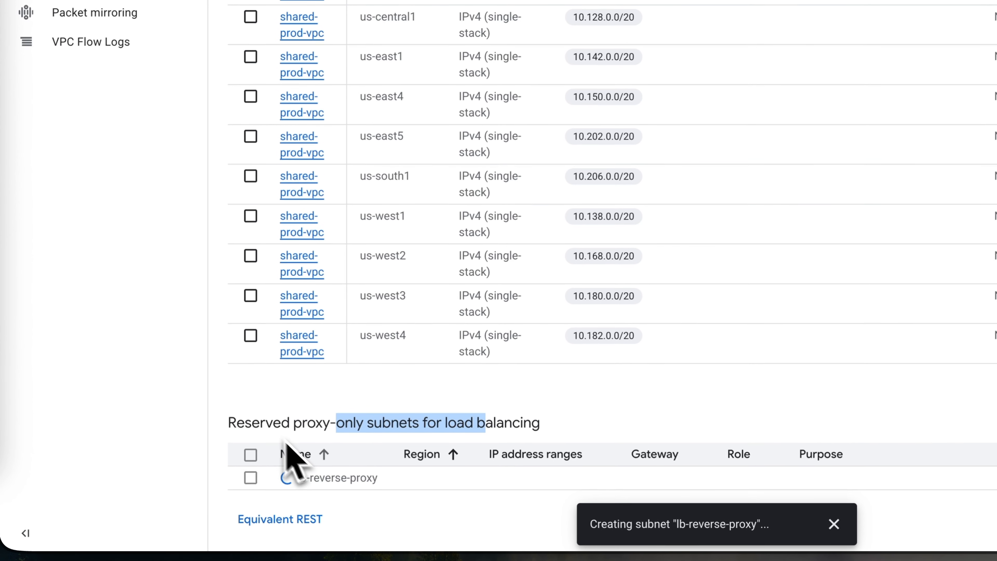
pyautogui.click(464, 422)
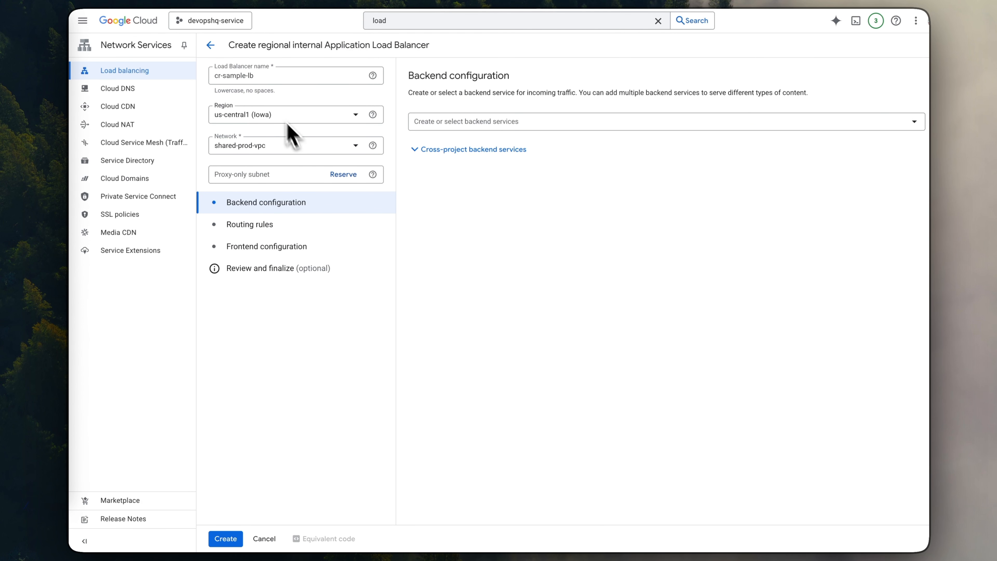
# - Start a new backend service for the cr-sample-lb load balancer, named cr-sample-backend, with the Serverless network endpoint group backend type
pyautogui.click(459, 125)
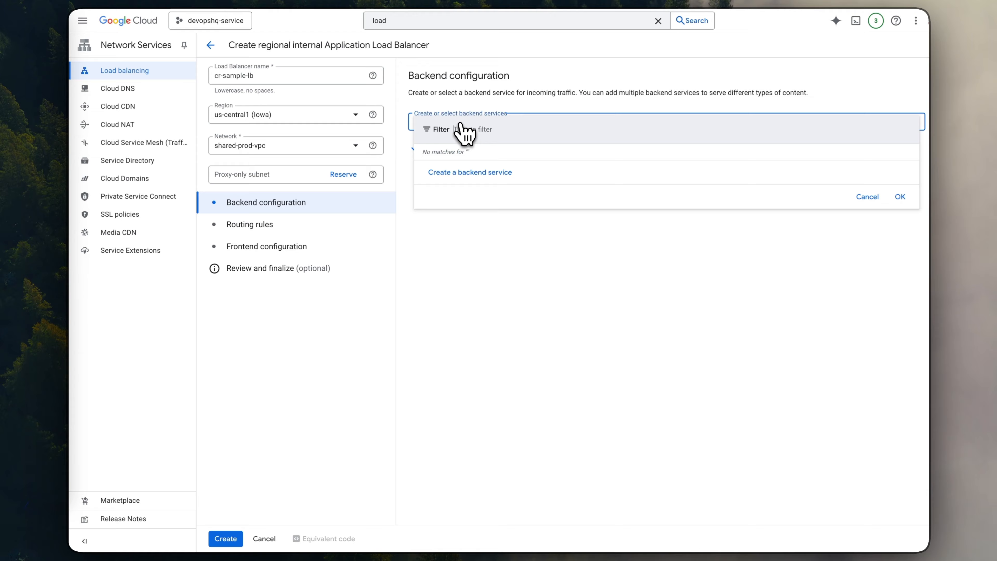
pyautogui.click(448, 174)
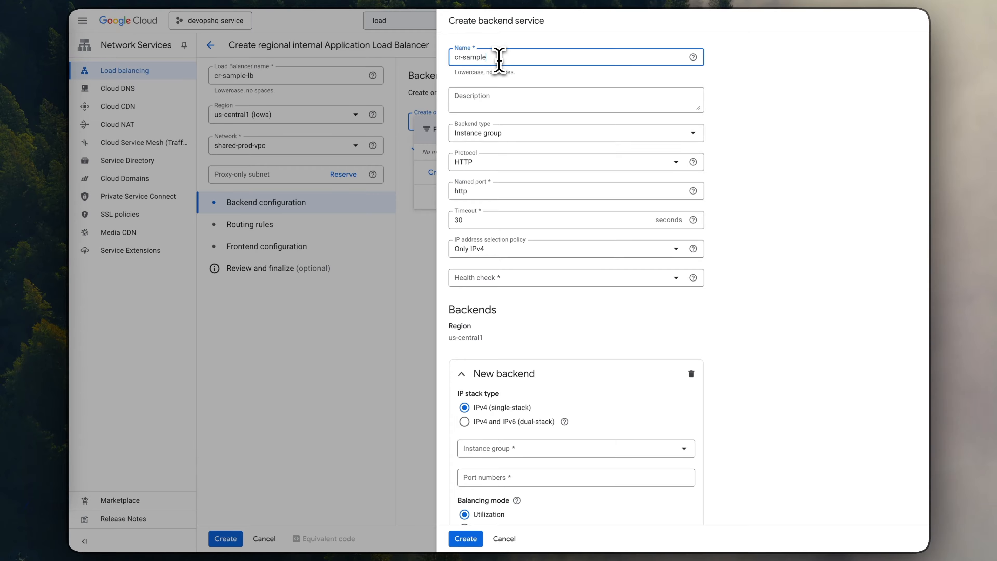
pyautogui.write('cr-sample')
pyautogui.write('-')
pyautogui.write('backend')
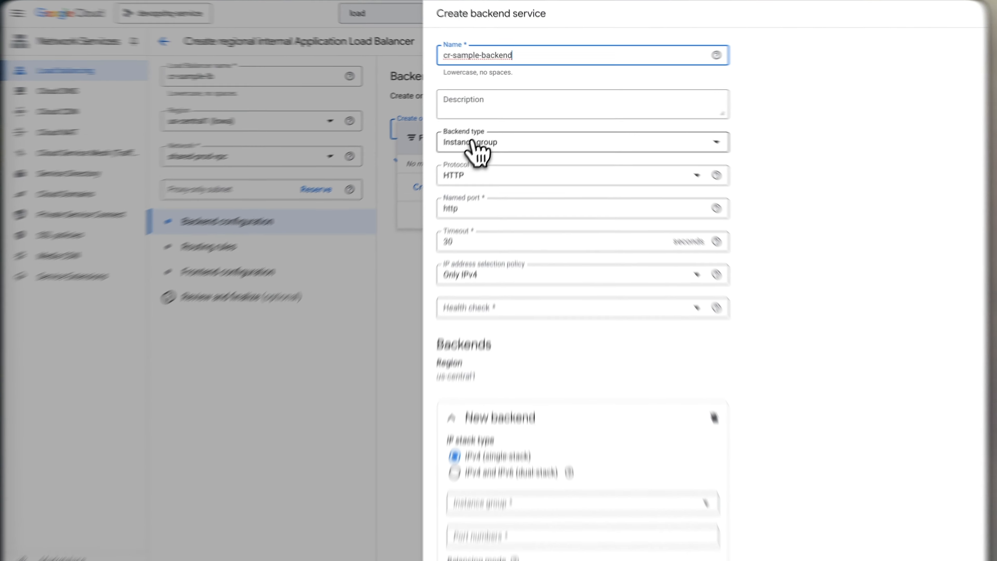
pyautogui.click(473, 142)
pyautogui.scroll(-2, 494, 314)
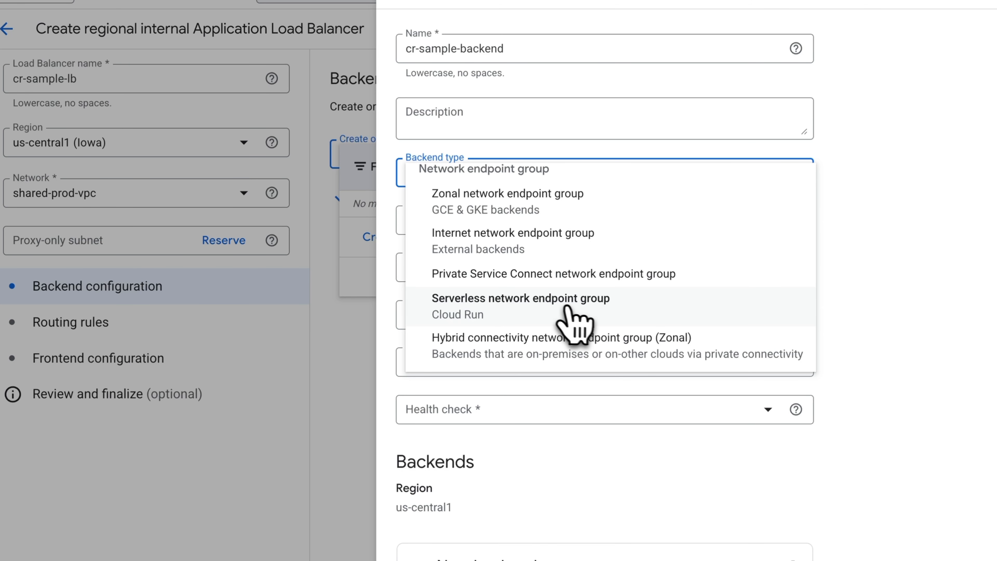
pyautogui.click(567, 309)
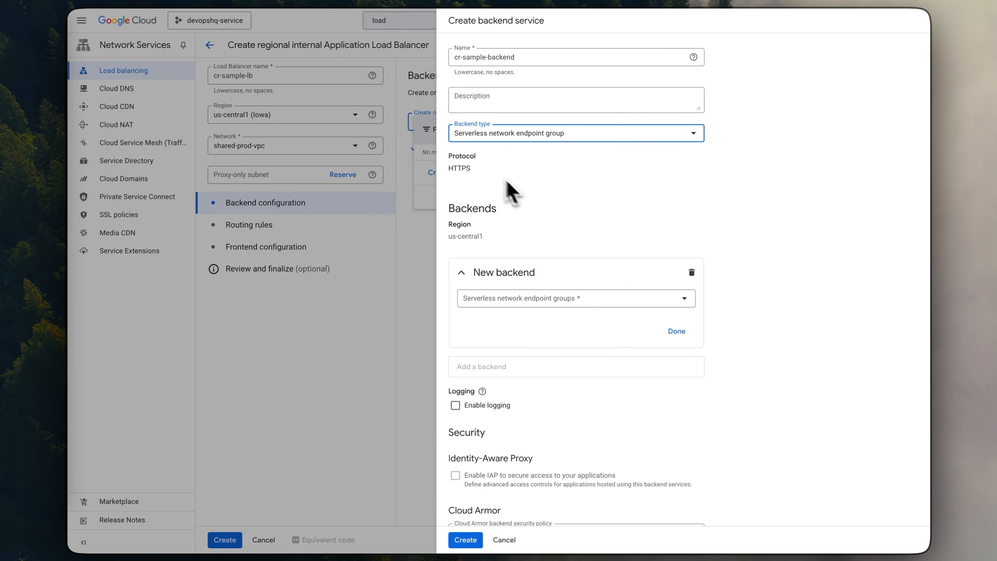
pyautogui.scroll(-3, 506, 182)
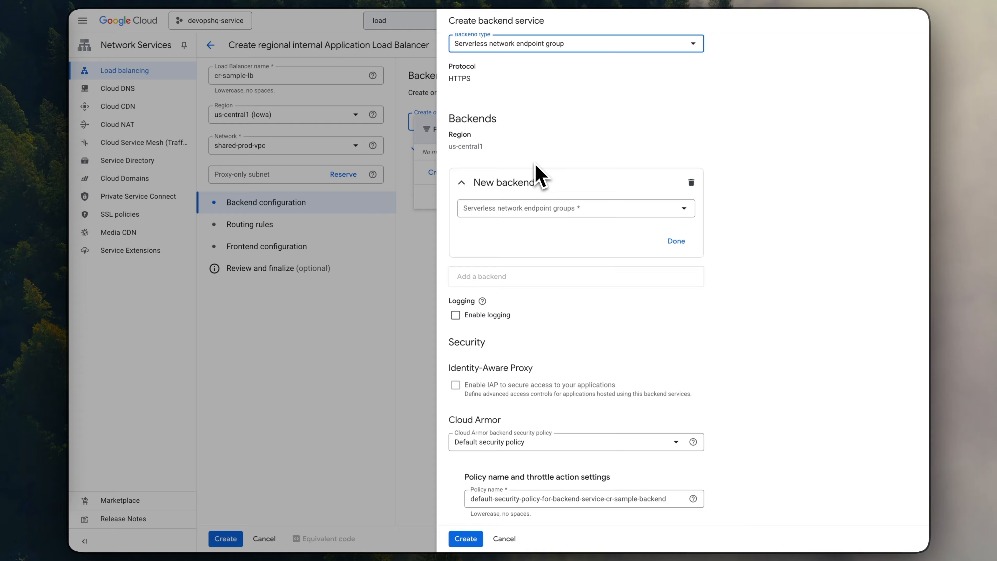
# - Start a new serverless network endpoint group for the backend and name it cr-sample-neg-backend
pyautogui.click(495, 211)
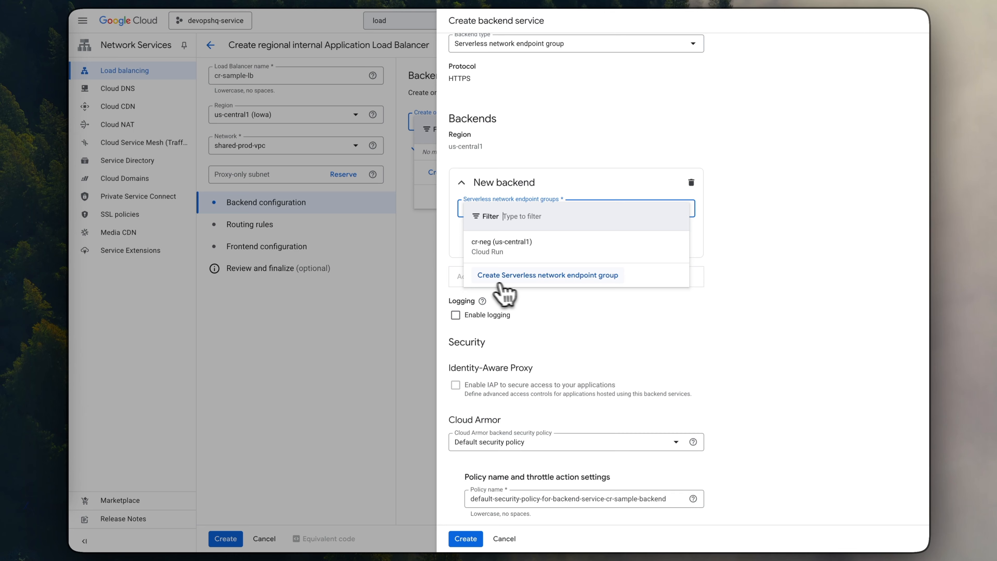
pyautogui.click(518, 275)
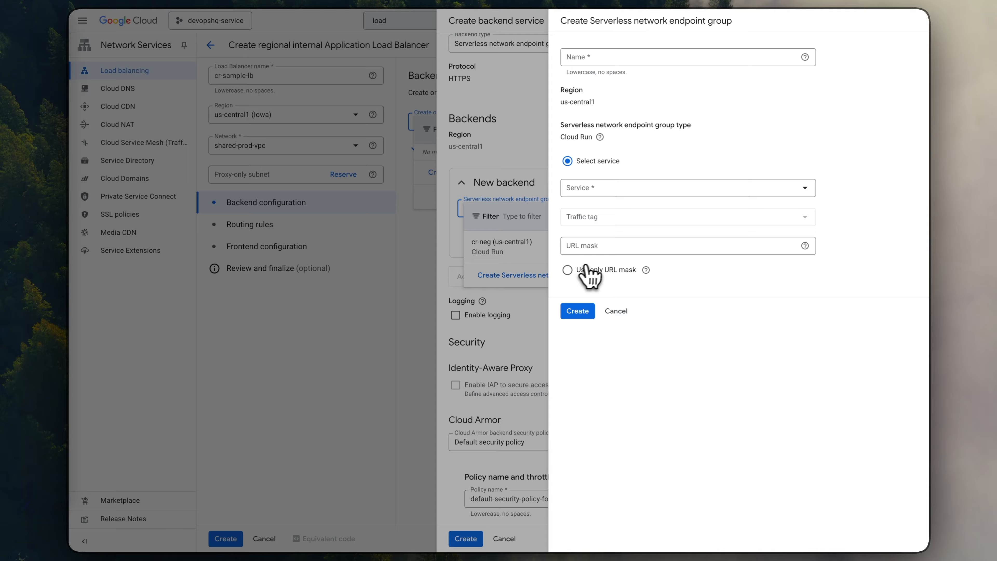
pyautogui.click(577, 61)
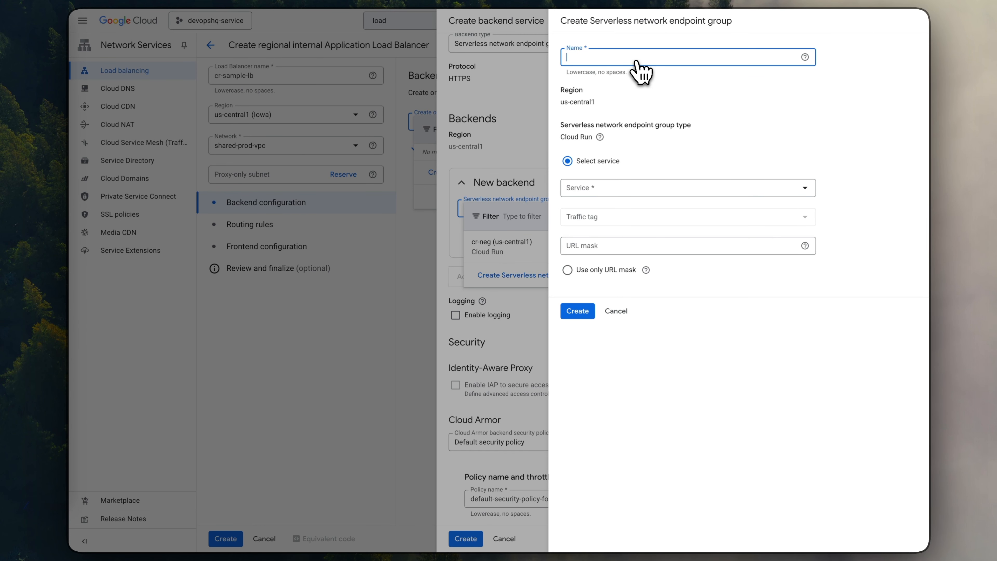
pyautogui.write('c')
pyautogui.write('r')
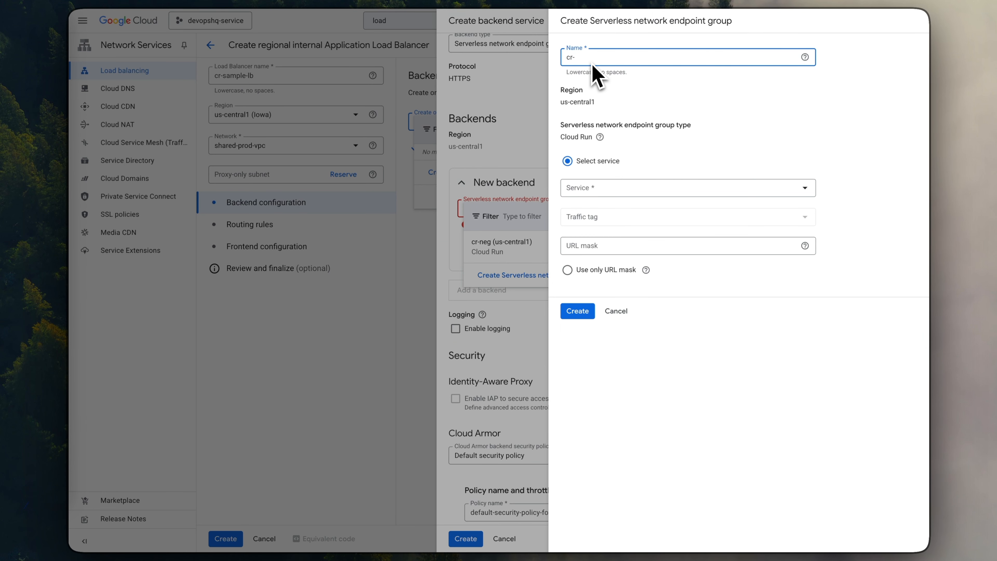
pyautogui.write('-sample-neg-backend')
# - Point the endpoint group to hello-node-service (us-central1) with traffic tag None, create it, and finish adding it as the backend
pyautogui.click(643, 188)
pyautogui.click(604, 235)
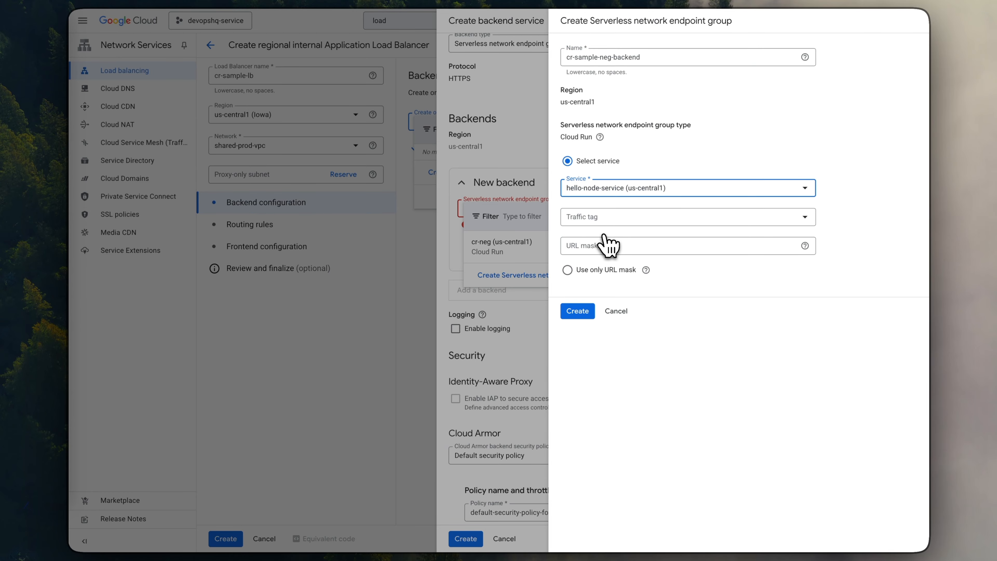
pyautogui.click(596, 226)
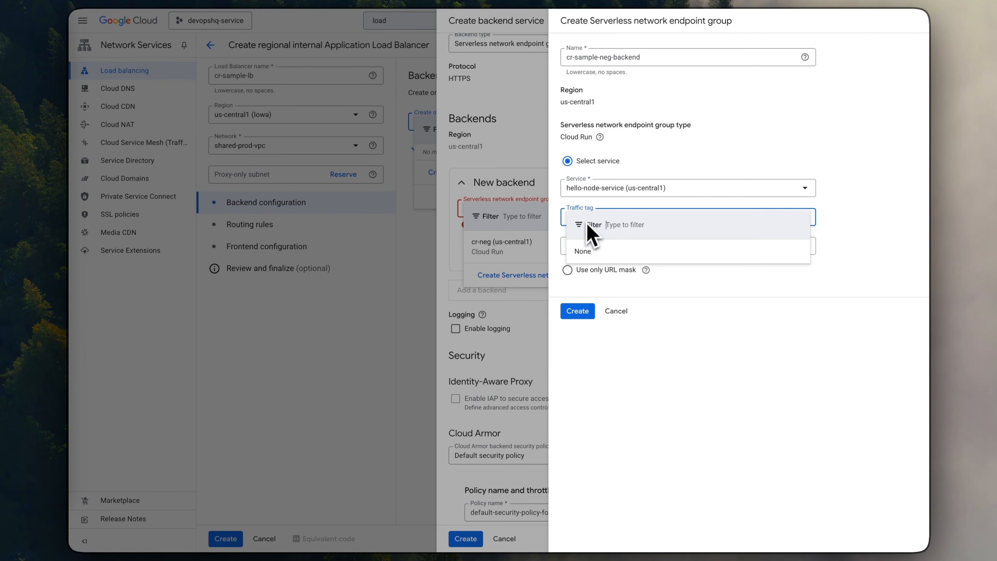
pyautogui.click(596, 253)
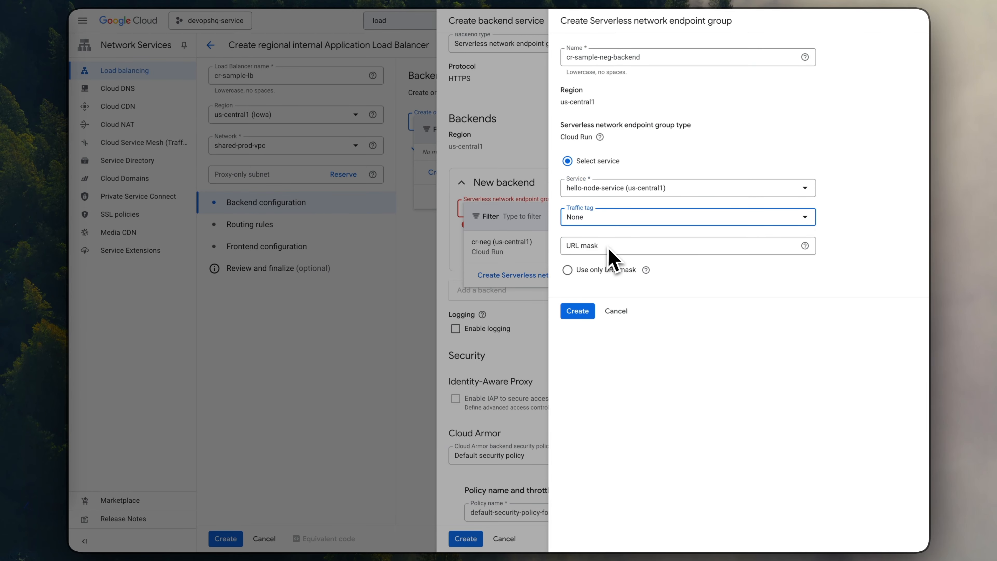
pyautogui.click(577, 311)
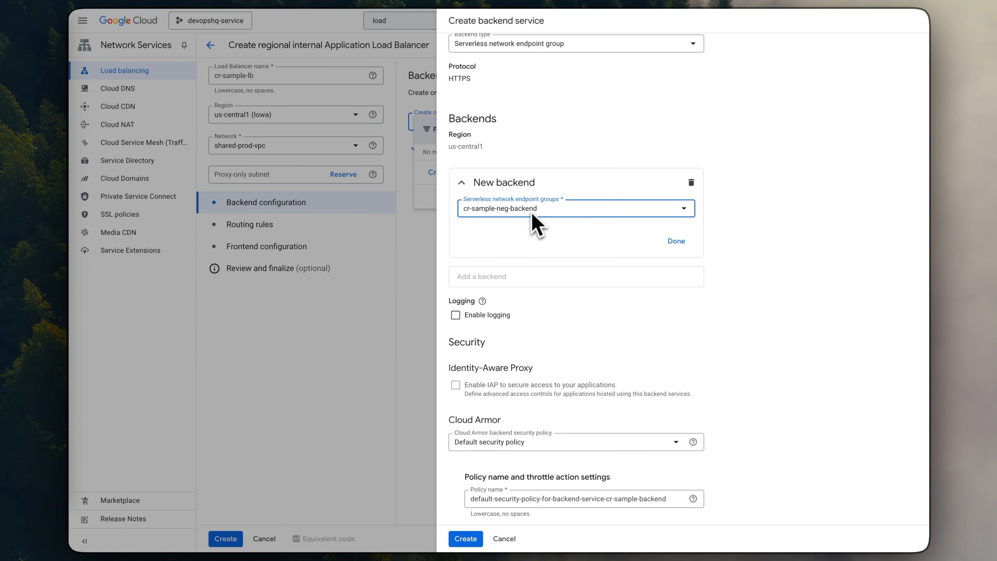
pyautogui.click(676, 240)
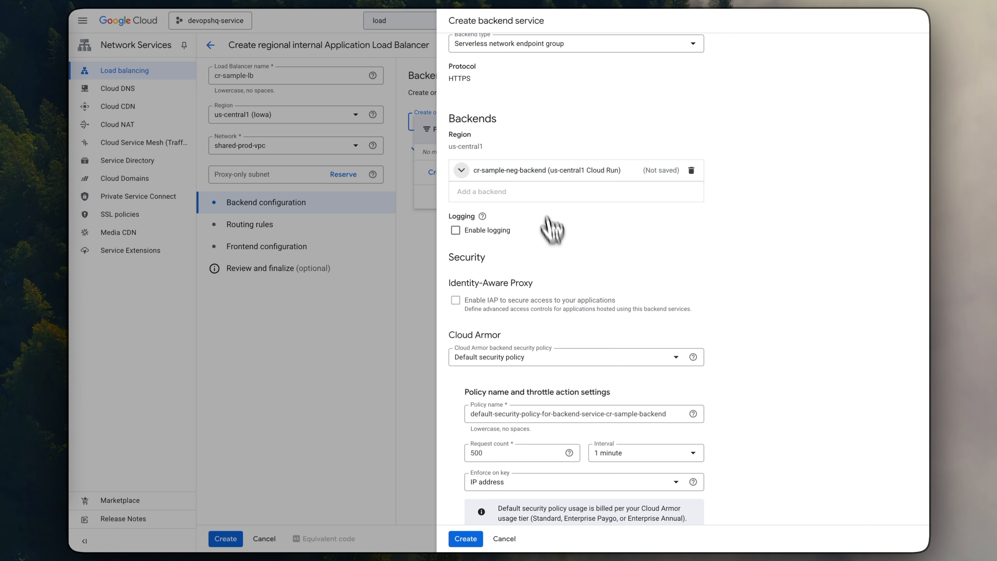
# - Enable logging on the backend service, create it, and confirm cr-sample-backend as the load balancer's backend
pyautogui.scroll(-1, 550, 239)
pyautogui.click(455, 194)
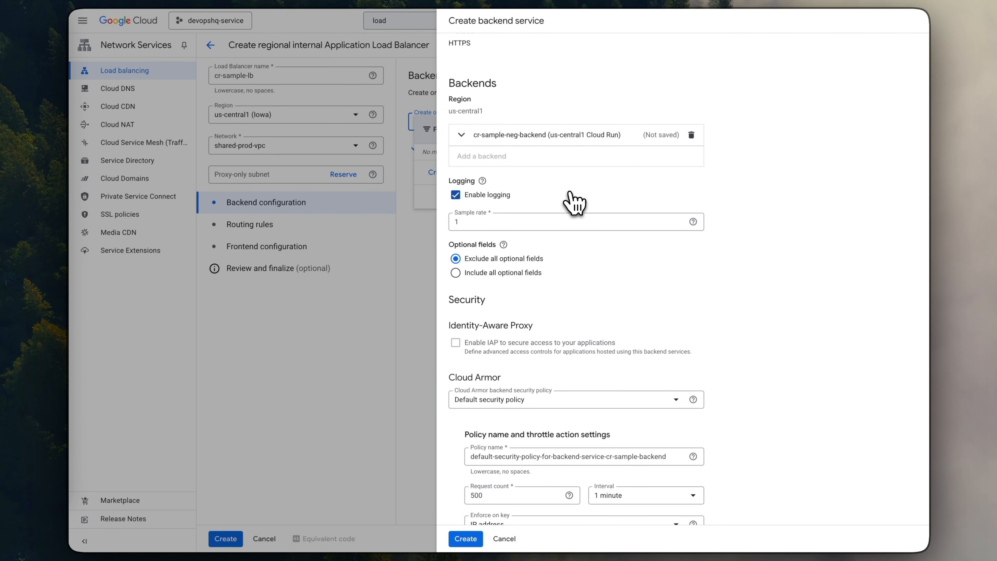
pyautogui.scroll(-2, 544, 271)
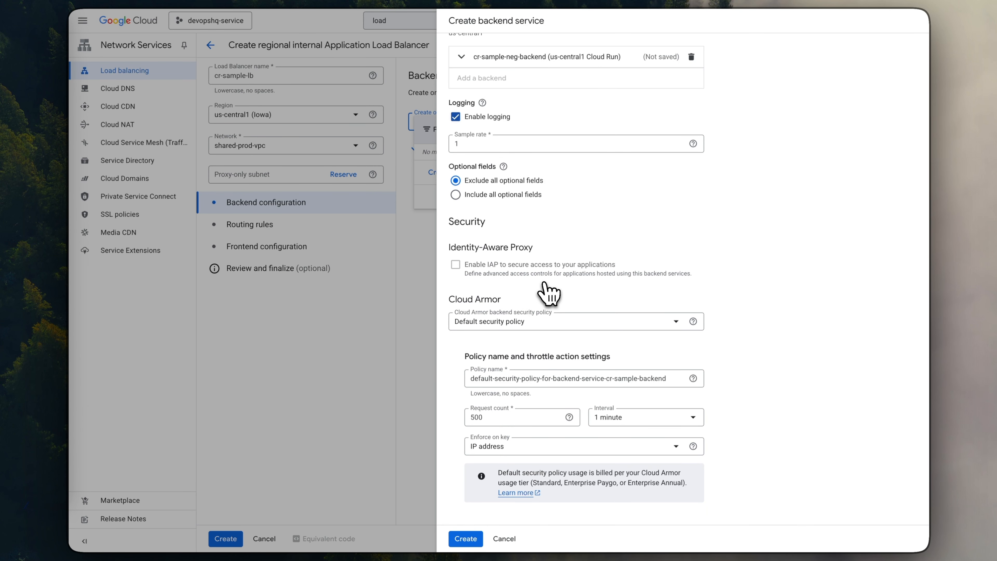
pyautogui.click(471, 538)
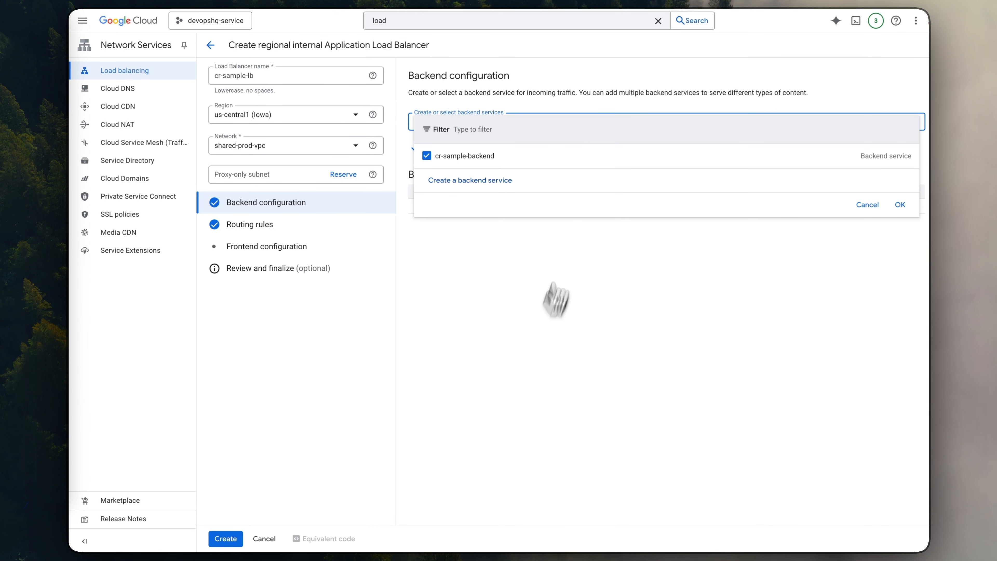
pyautogui.click(899, 205)
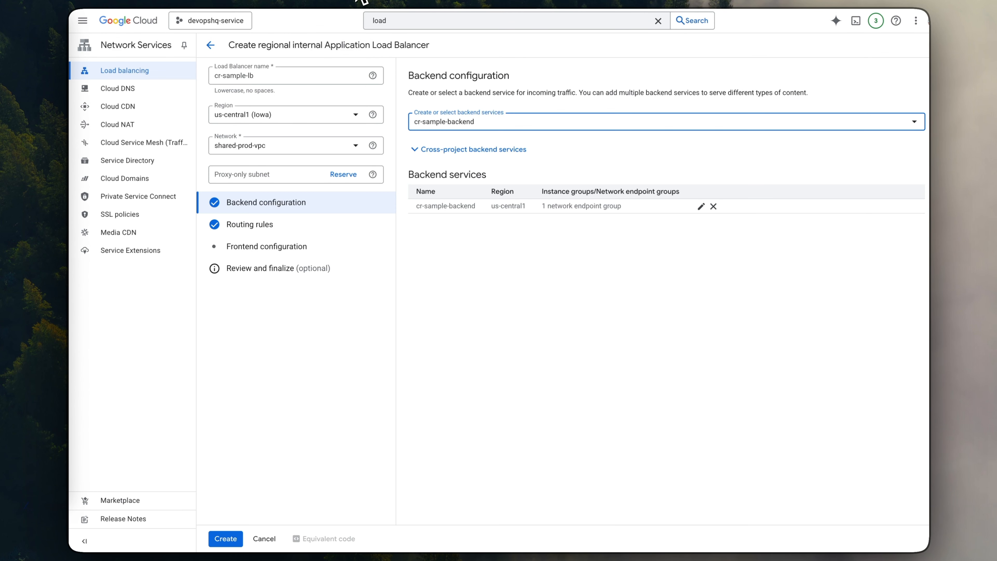
pyautogui.click(341, 176)
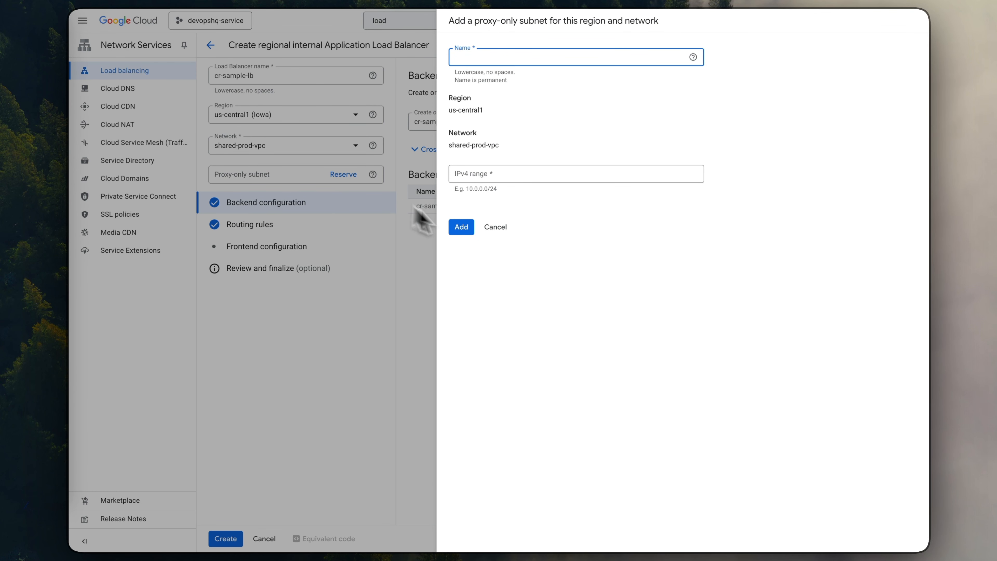
pyautogui.click(494, 227)
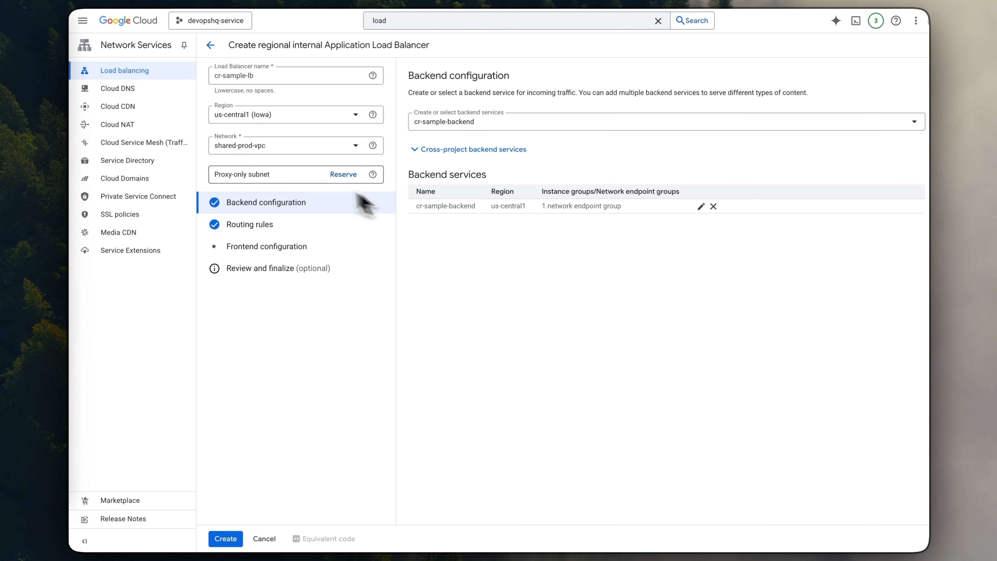
pyautogui.click(343, 176)
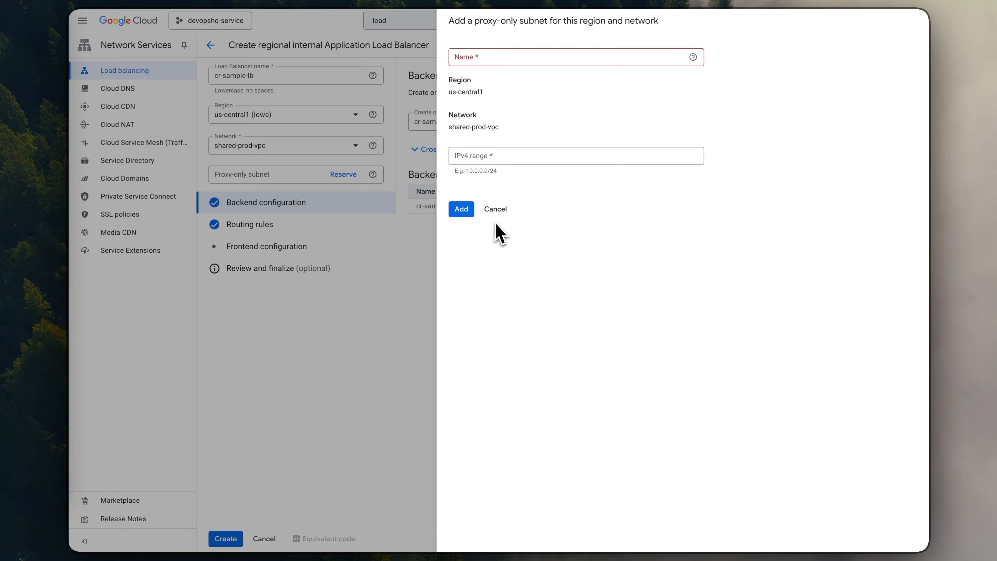
pyautogui.click(496, 227)
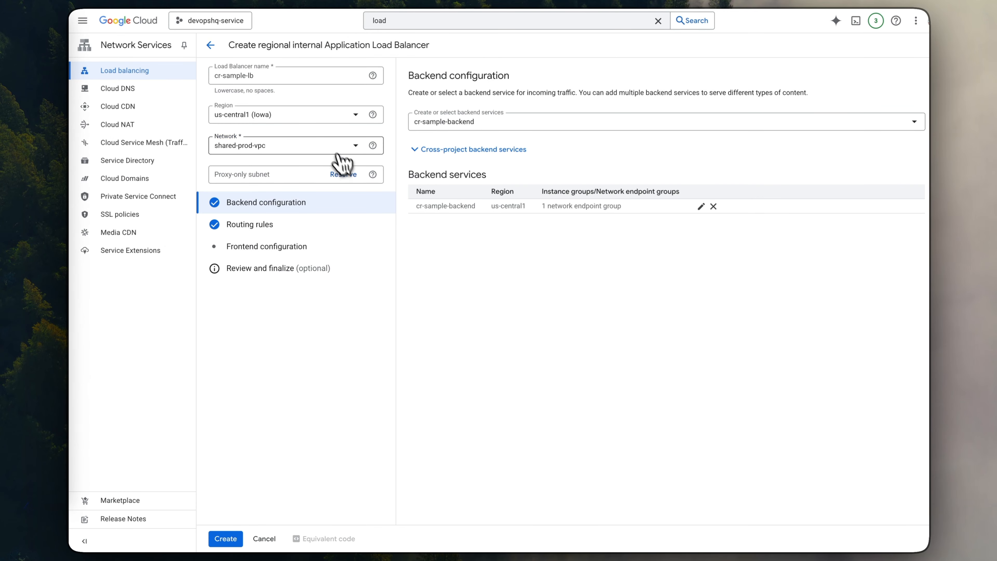
# - Switch the load balancer's network to default and back to shared-prod-vpc to load the lb-reverse-proxy proxy-only subnet
pyautogui.click(338, 154)
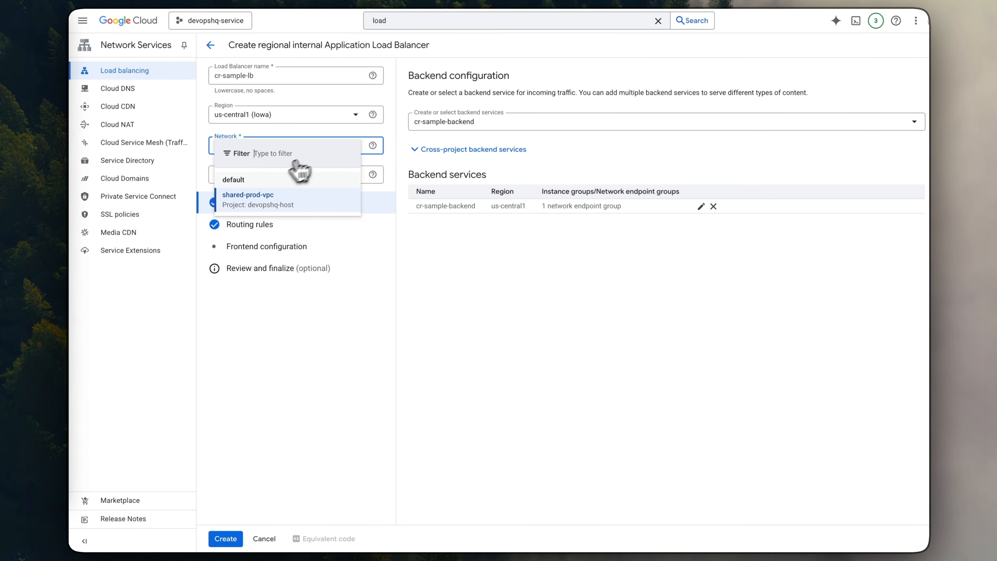
pyautogui.click(271, 180)
pyautogui.click(285, 157)
pyautogui.click(261, 198)
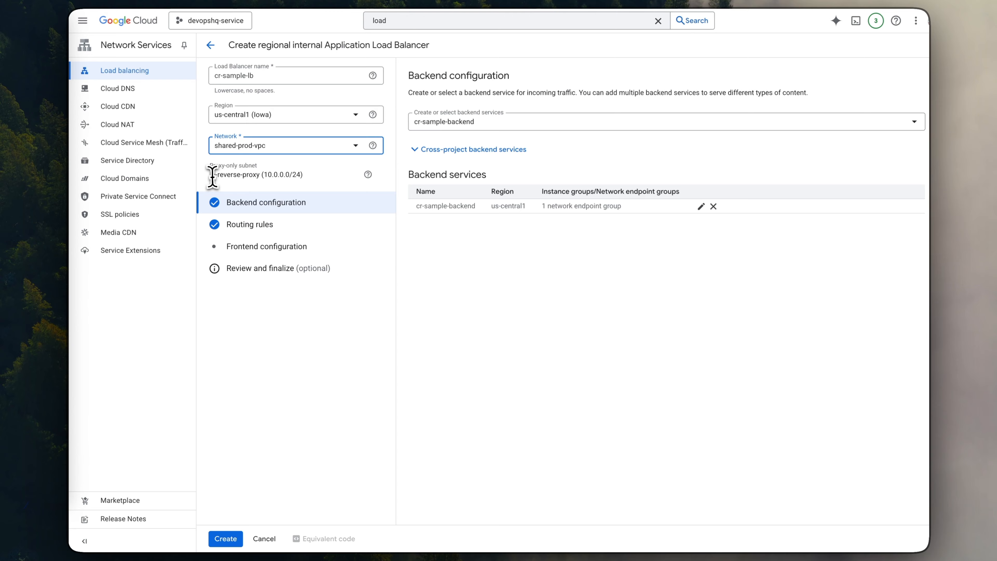
pyautogui.moveTo(212, 175); pyautogui.dragTo(302, 176)
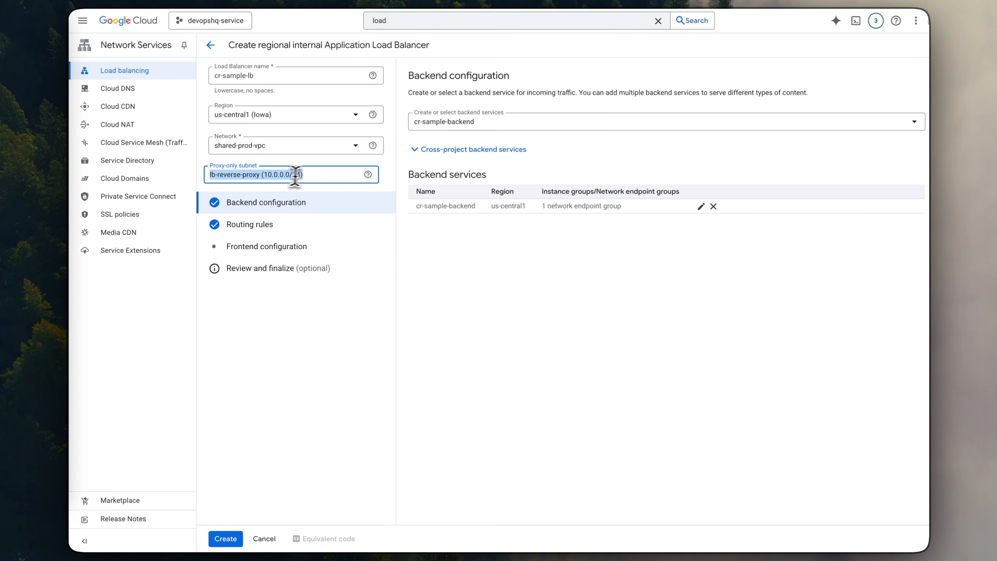
# - Open the load balancer's frontend configuration and name the new frontend cr-frontend
pyautogui.click(284, 200)
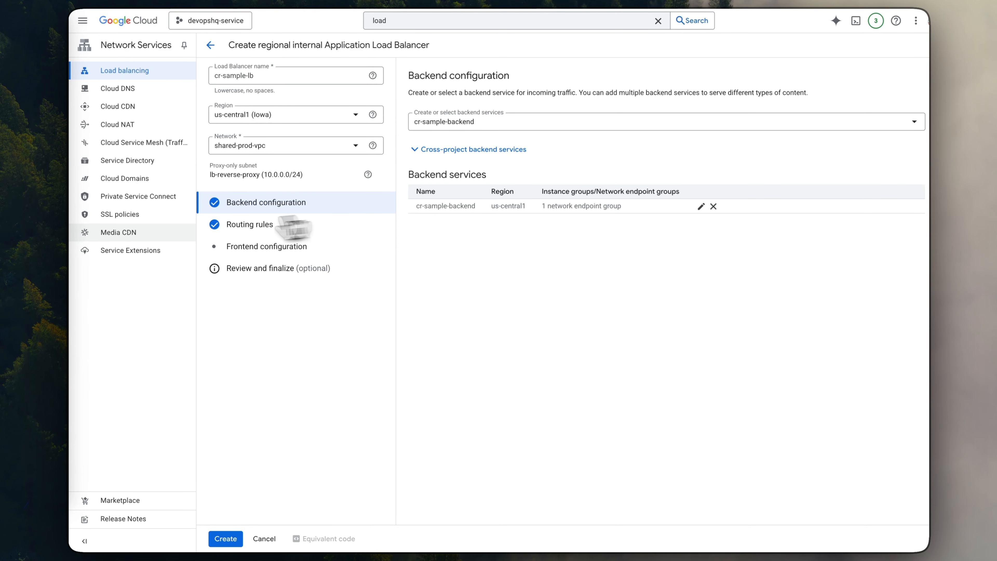
pyautogui.click(260, 247)
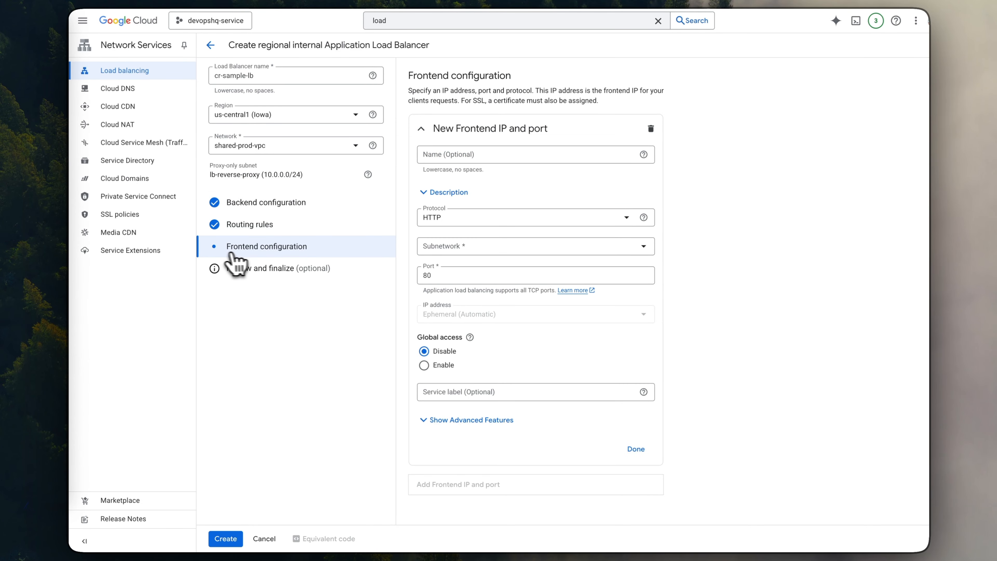
pyautogui.click(458, 158)
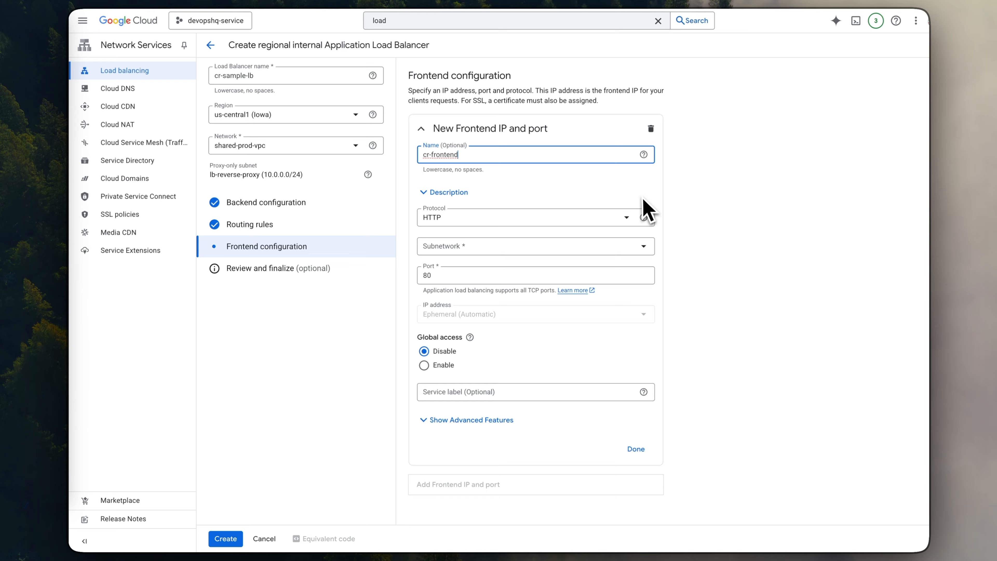
# - Switch the frontend protocol to HTTPS to view its certificate options, and set it back to HTTP
pyautogui.click(465, 223)
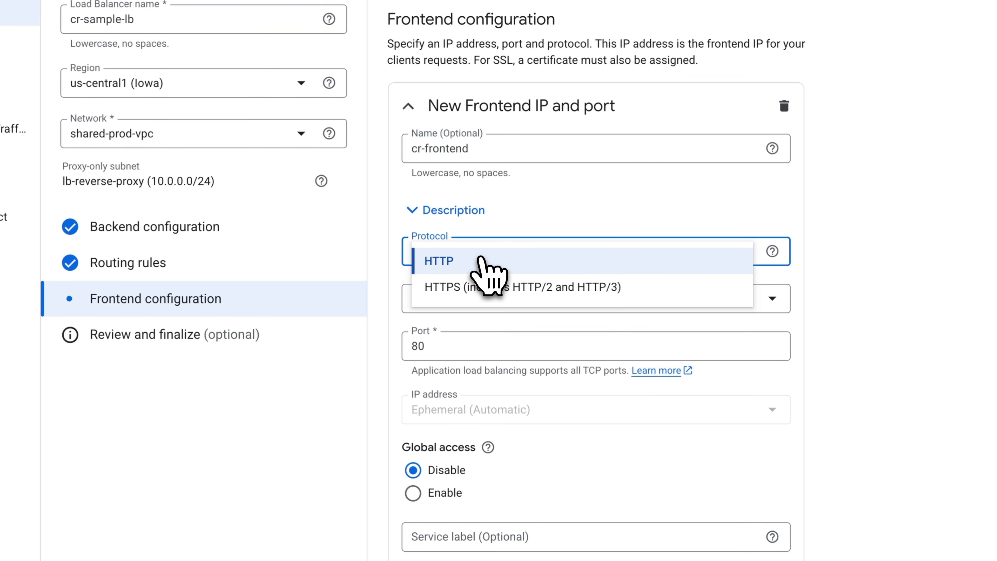
pyautogui.click(463, 288)
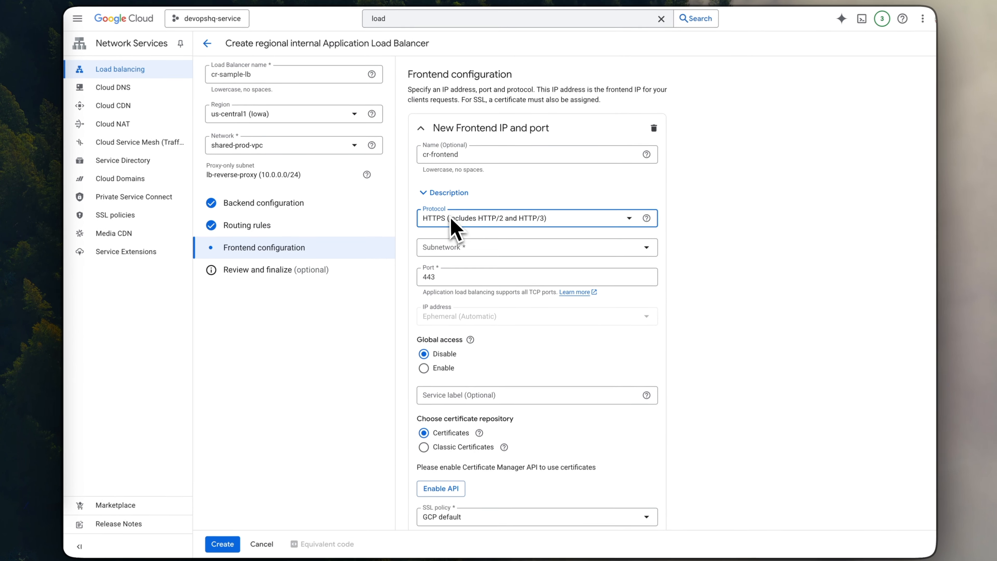
pyautogui.scroll(-3, 457, 243)
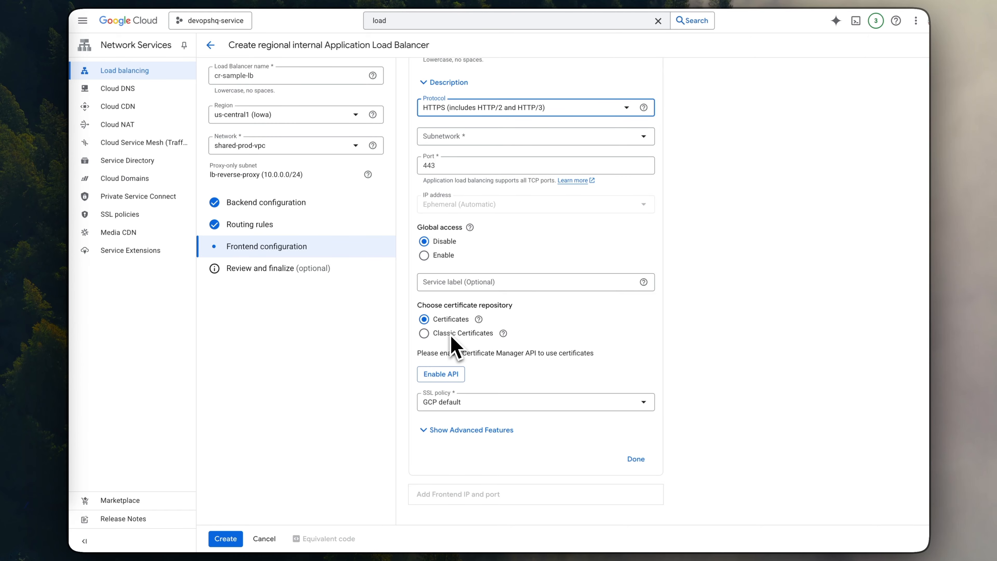
pyautogui.click(515, 111)
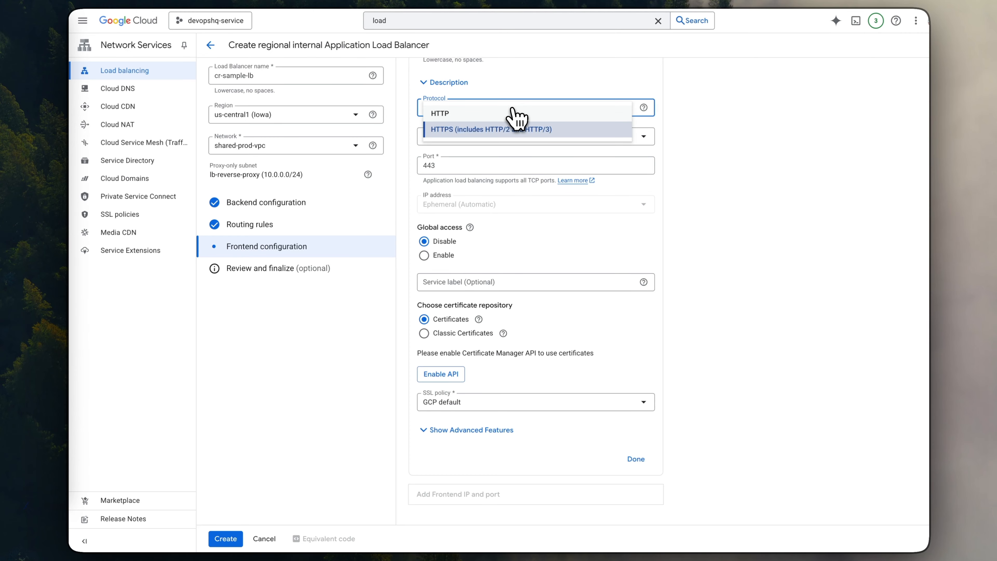
pyautogui.click(478, 114)
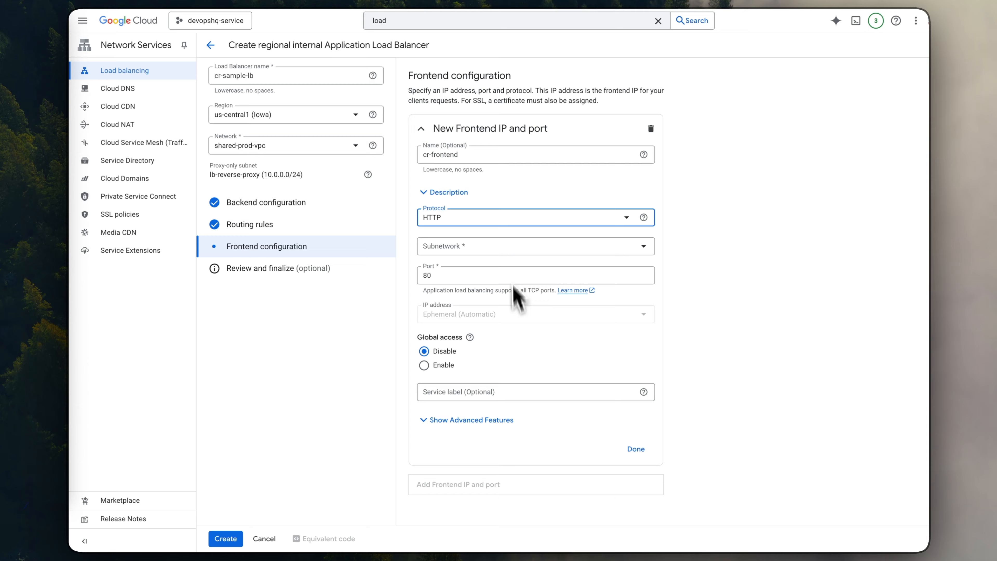
# - Assign the shared-prod-vpc subnetwork to the frontend, finish it, and create the cr-sample-lb load balancer
pyautogui.click(491, 248)
pyautogui.click(476, 290)
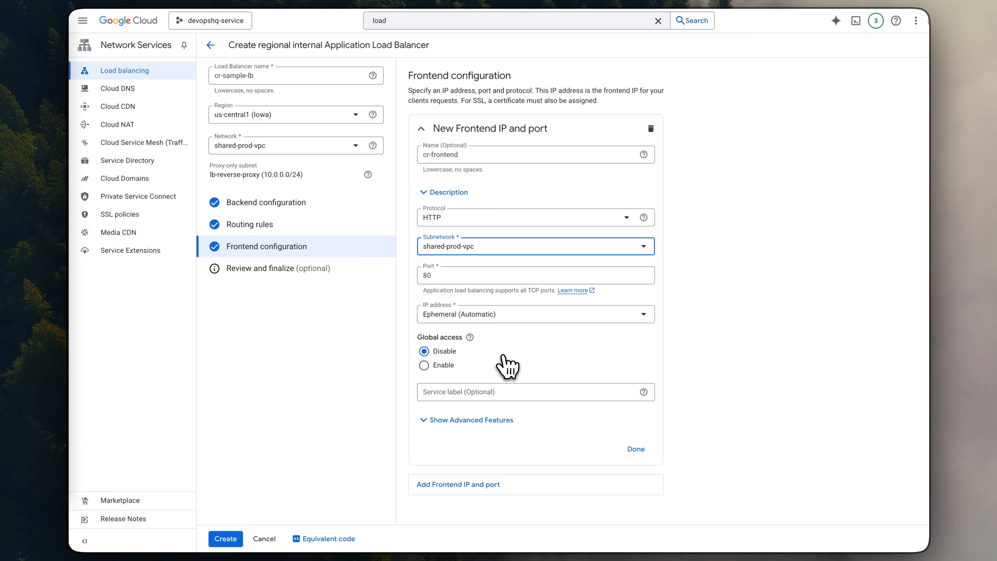
pyautogui.click(633, 449)
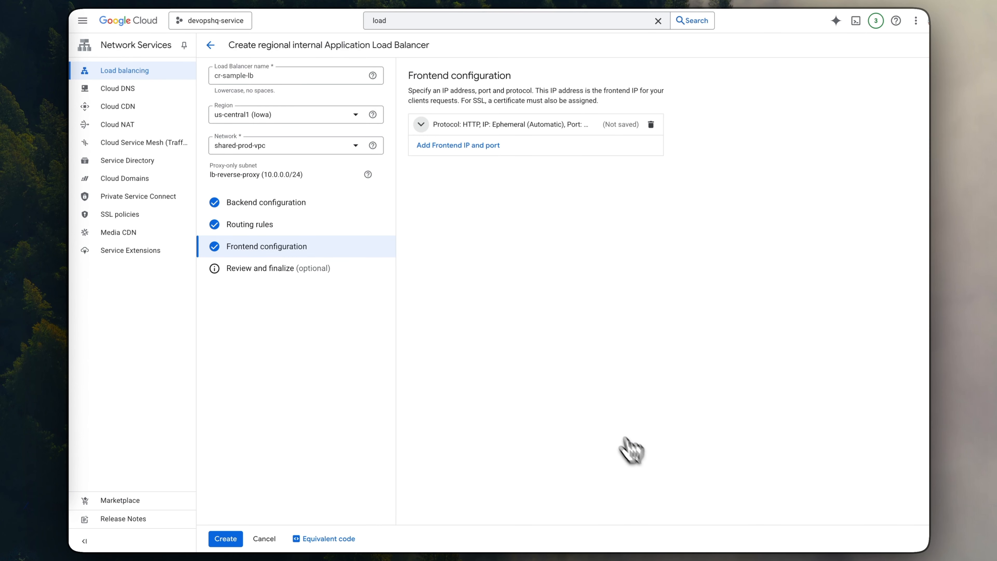
pyautogui.click(226, 542)
pyautogui.click(262, 270)
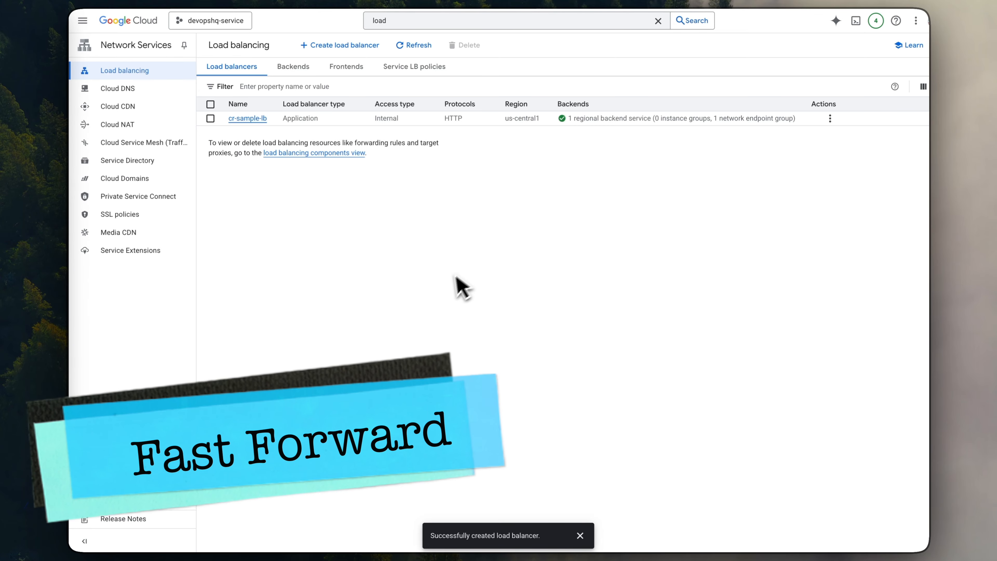
# - Open the details of cr-sample-lb and copy its frontend IP and port
pyautogui.click(247, 119)
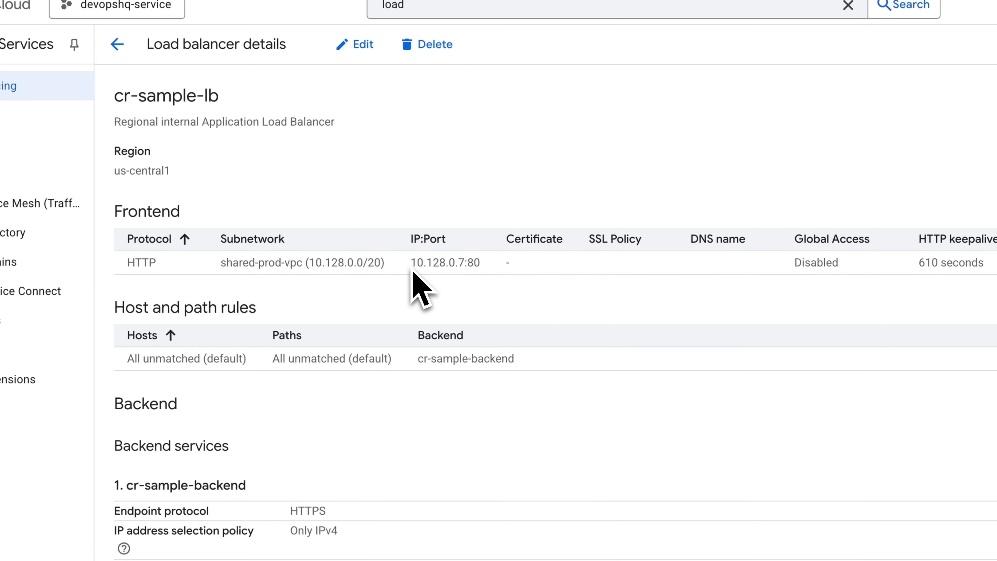
pyautogui.moveTo(390, 180); pyautogui.dragTo(431, 182)
pyautogui.press('super+c')
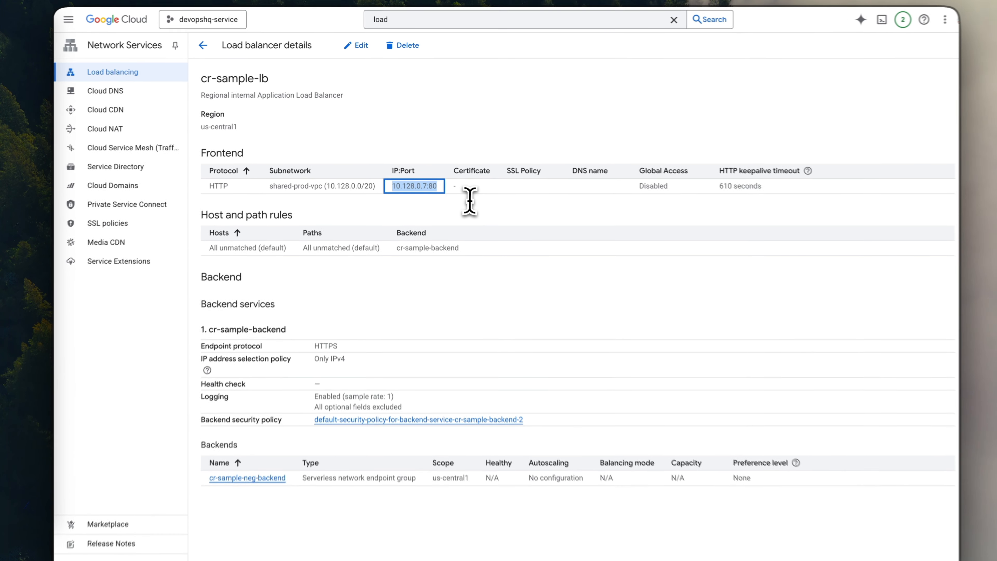
# - Switch to the VM's SSH session and run curl 10.128.0.7:80 against the load balancer
pyautogui.click(962, 159)
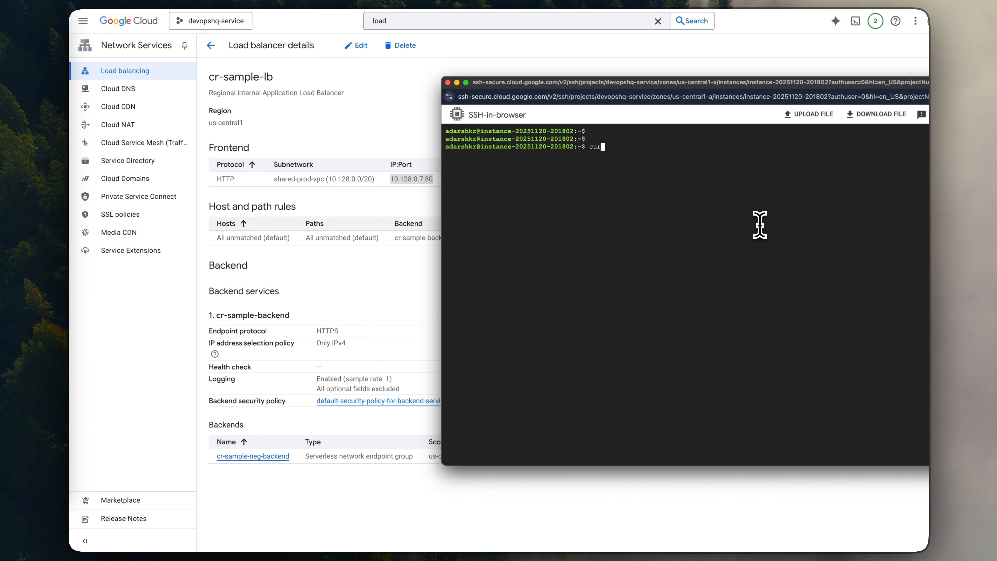
pyautogui.write('curl')
pyautogui.press('super+v')
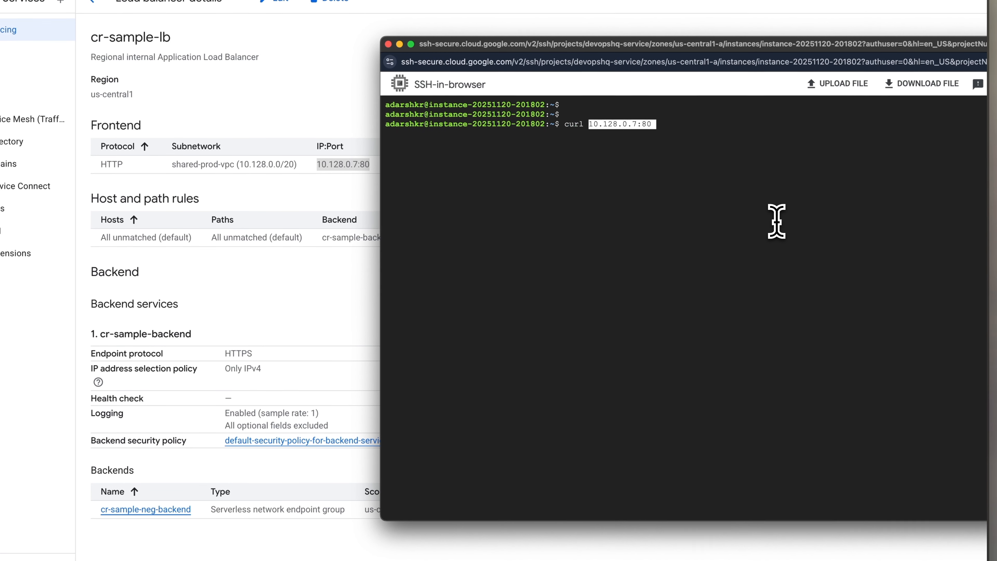
pyautogui.press('Return')
pyautogui.press('Return')
pyautogui.press('Return')
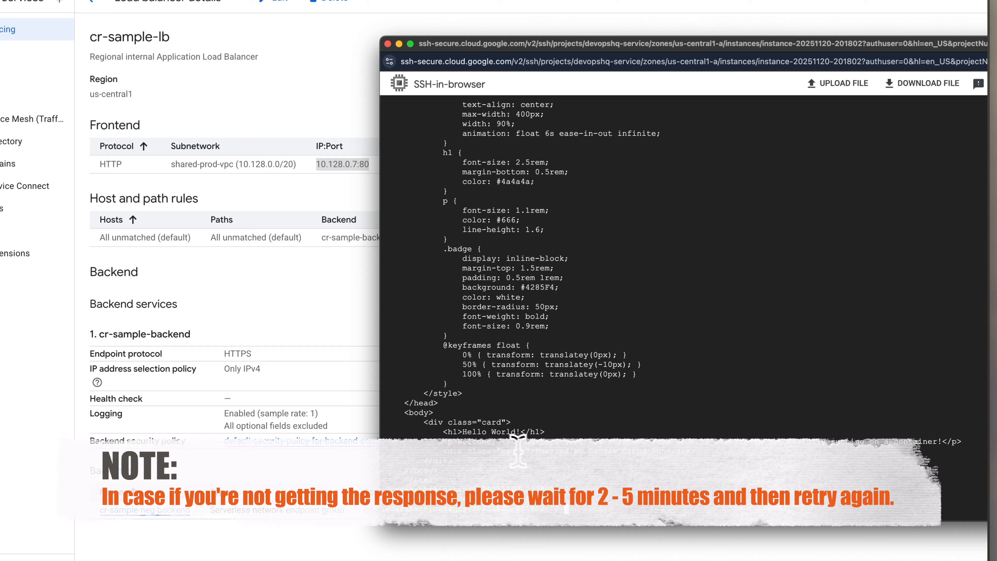
# - Examine the HTML body of the curl response and re-enter curl 10.128.0.7:80 at the prompt to review the address used
pyautogui.moveTo(442, 432); pyautogui.dragTo(564, 451)
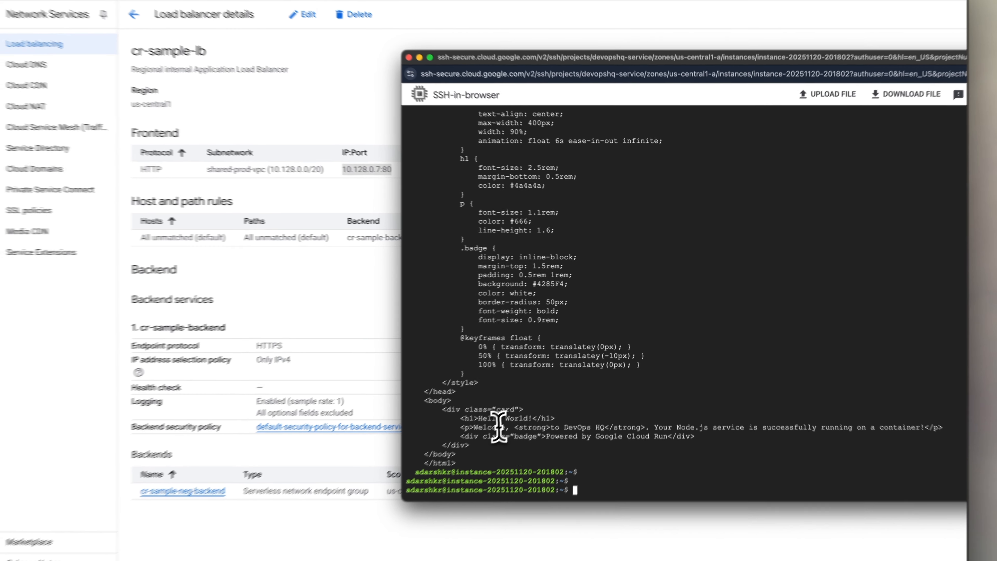
pyautogui.moveTo(439, 431); pyautogui.dragTo(538, 431)
pyautogui.moveTo(549, 392); pyautogui.dragTo(567, 420)
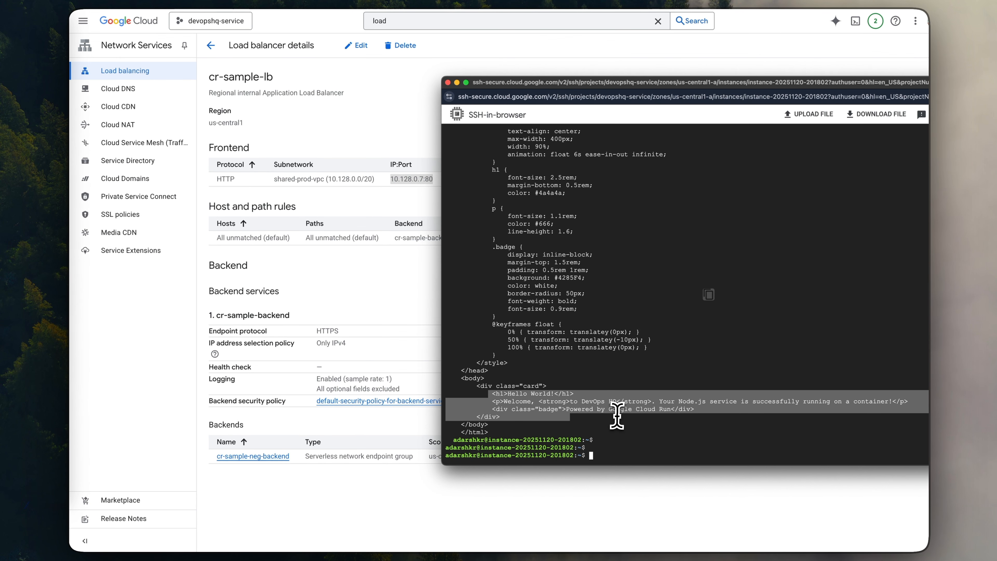
pyautogui.click(610, 420)
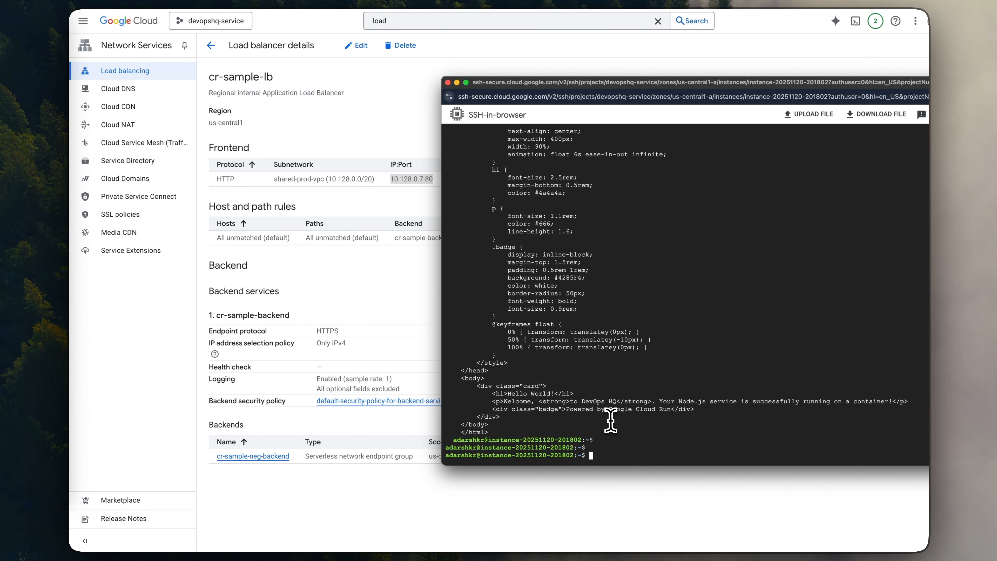
pyautogui.press('Return')
pyautogui.press('Return')
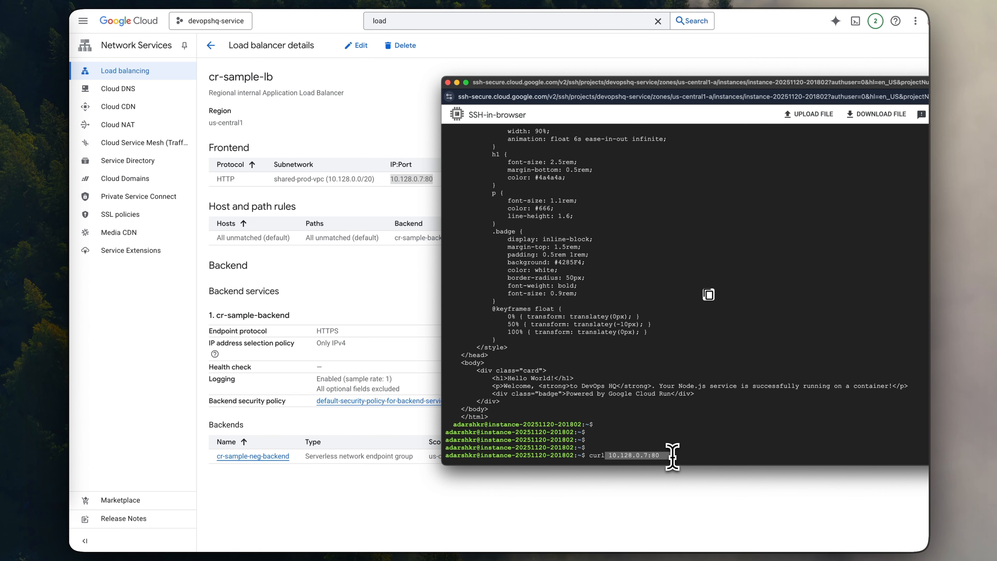
pyautogui.click(664, 444)
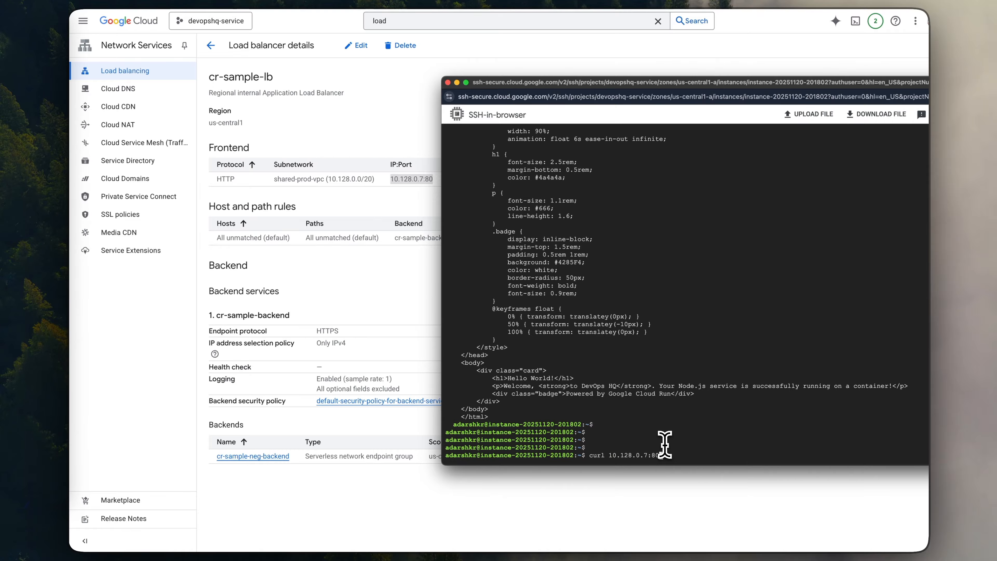
# - Search for cloud dns in the devopshq-host project, open Cloud DNS, and enable its API
pyautogui.click(355, 132)
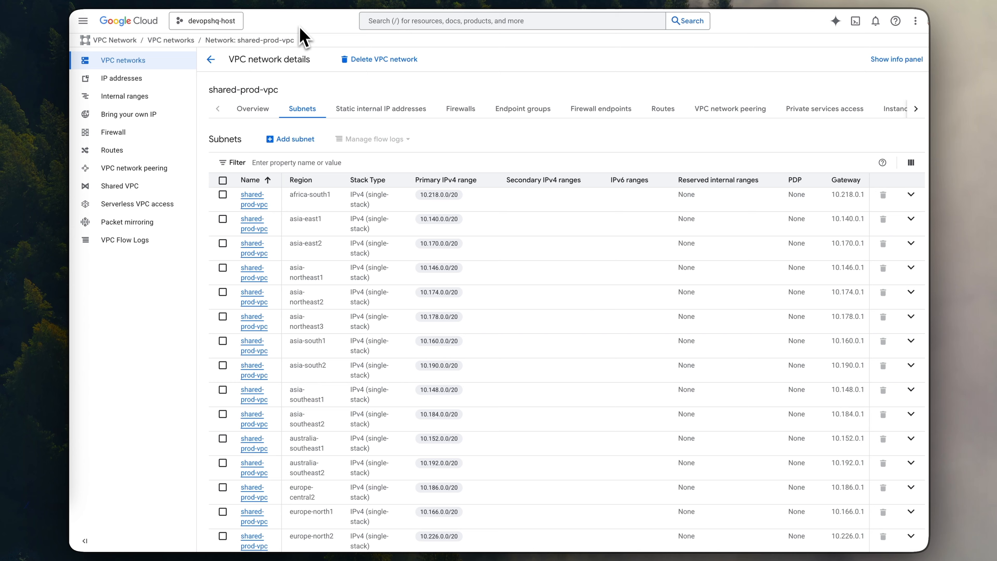
pyautogui.click(383, 20)
pyautogui.write('clou')
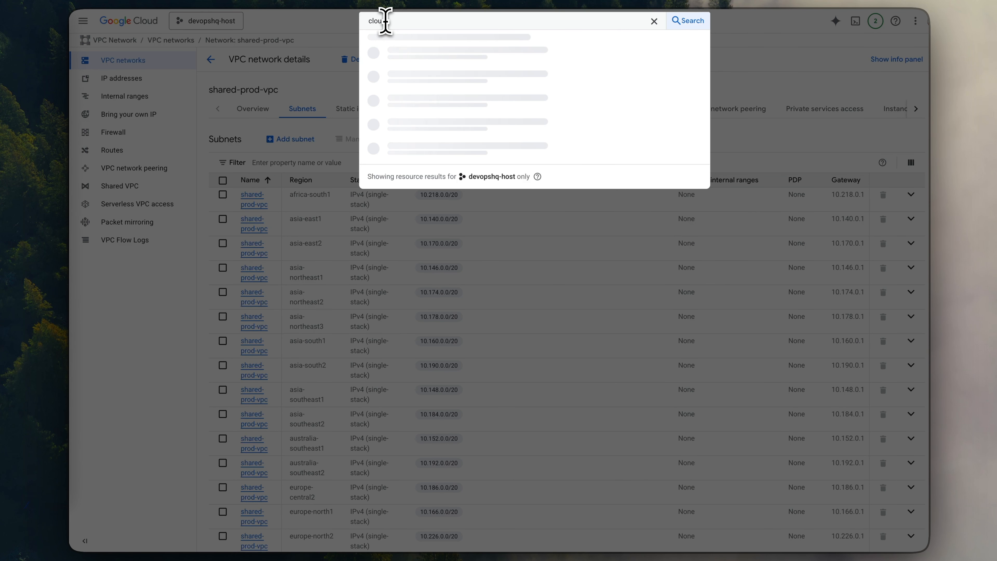
pyautogui.write('d dns')
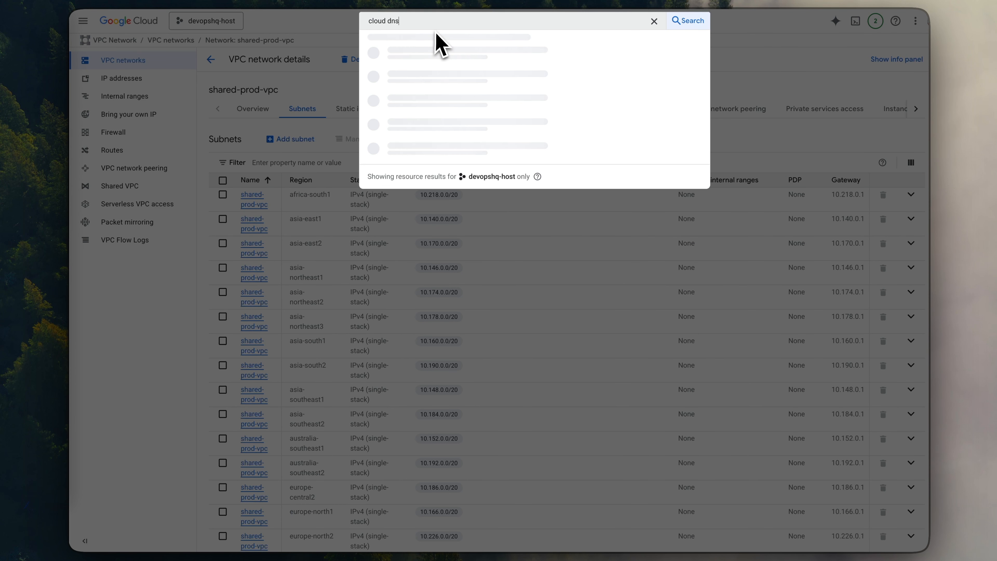
pyautogui.click(404, 68)
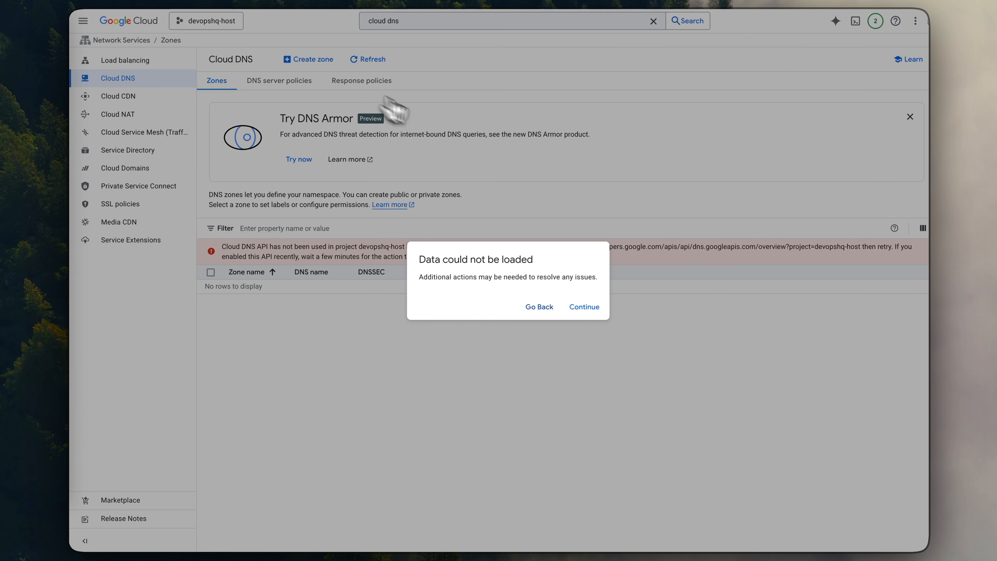
pyautogui.click(584, 306)
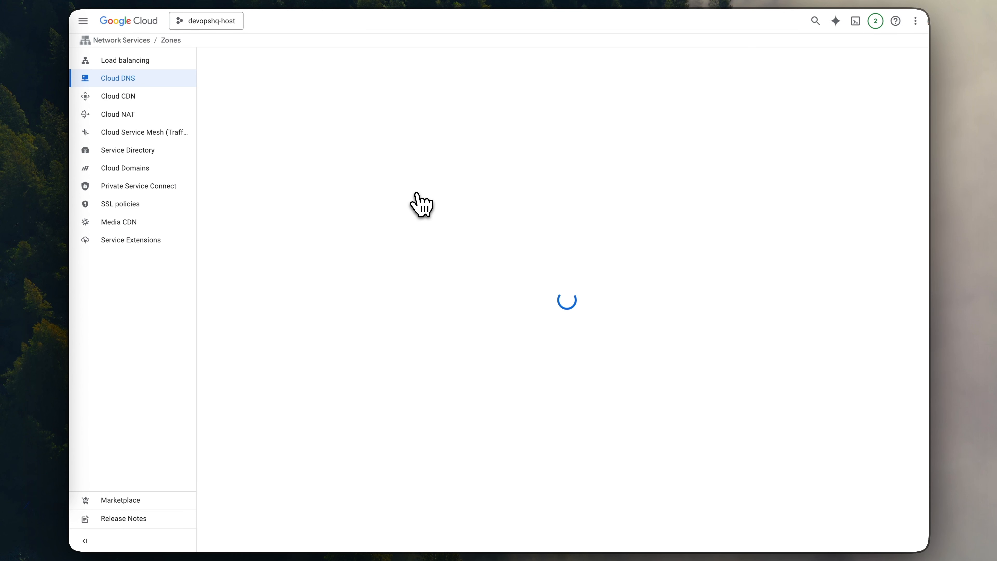
pyautogui.click(178, 151)
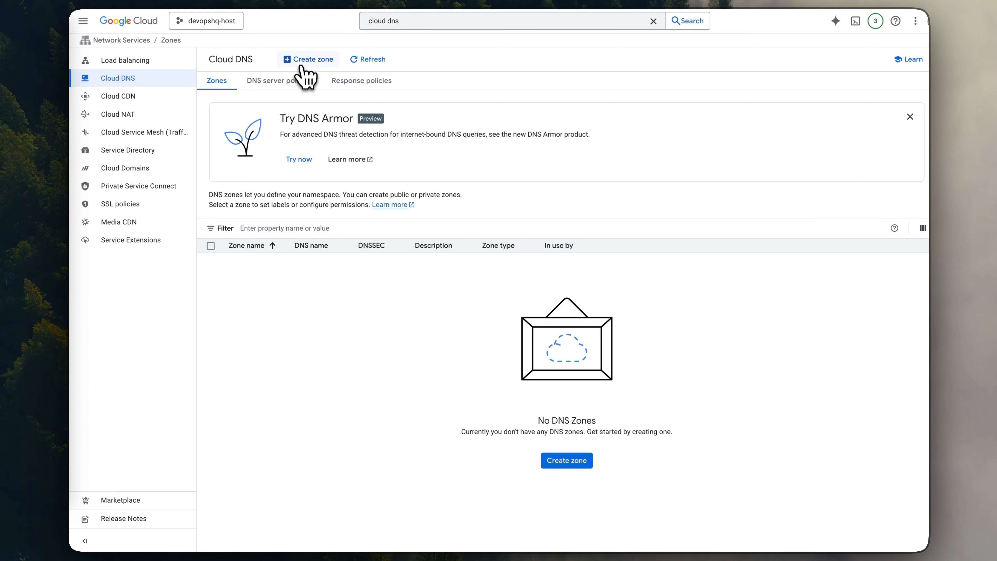
# - Start a new private DNS zone named sample-cloudrun with the DNS name devopshq.in
pyautogui.click(309, 60)
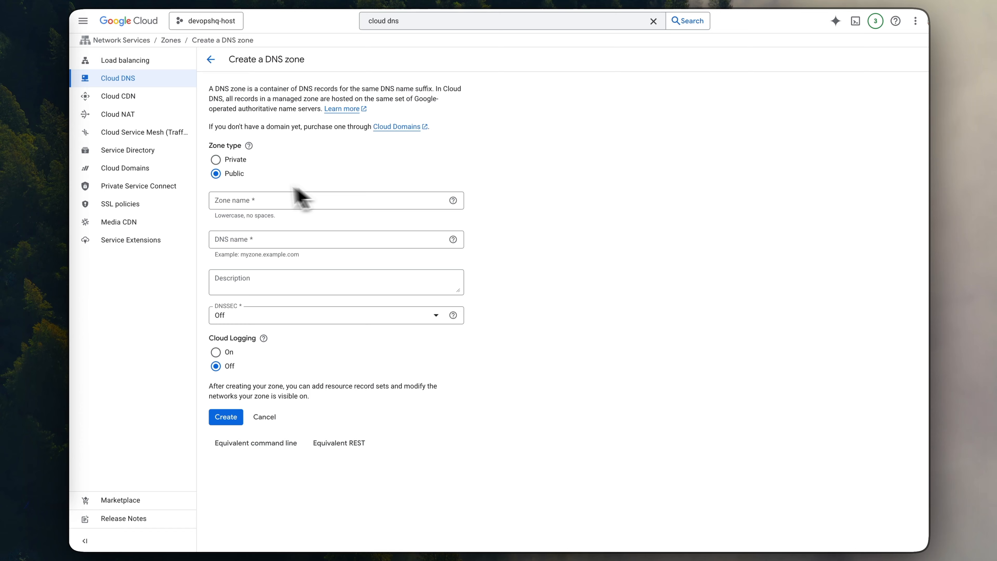
pyautogui.click(224, 160)
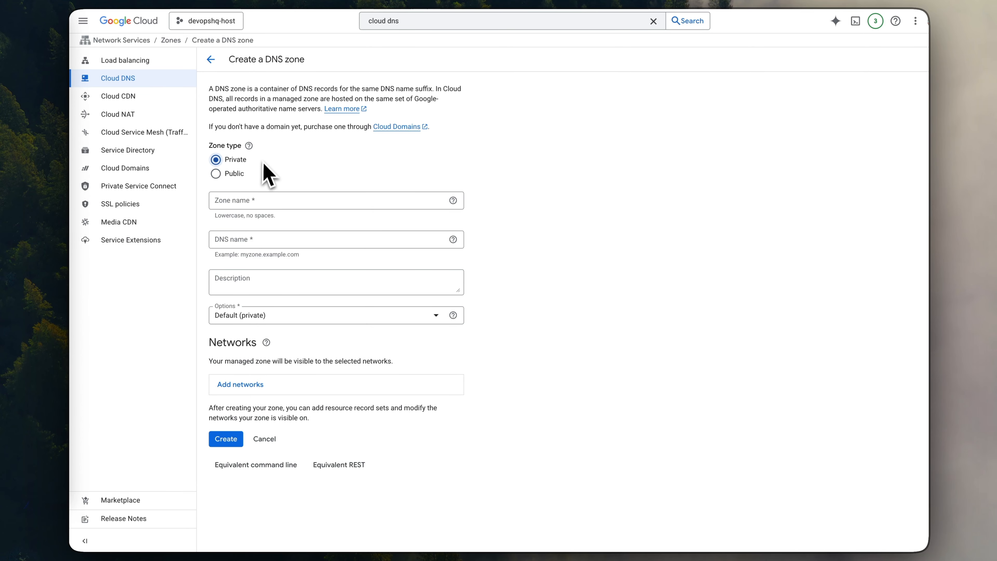
pyautogui.click(246, 212)
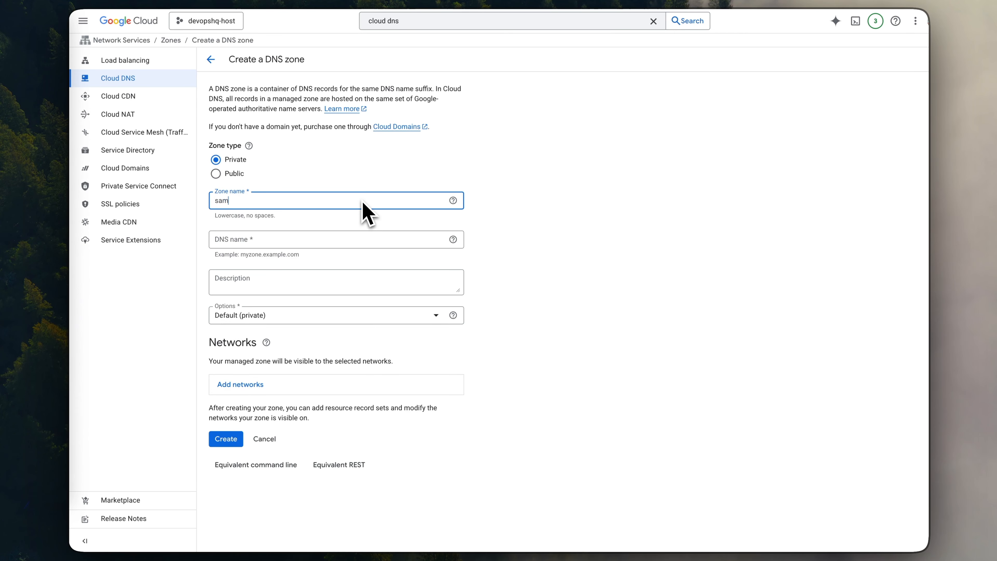
pyautogui.write('sample-cloudrun')
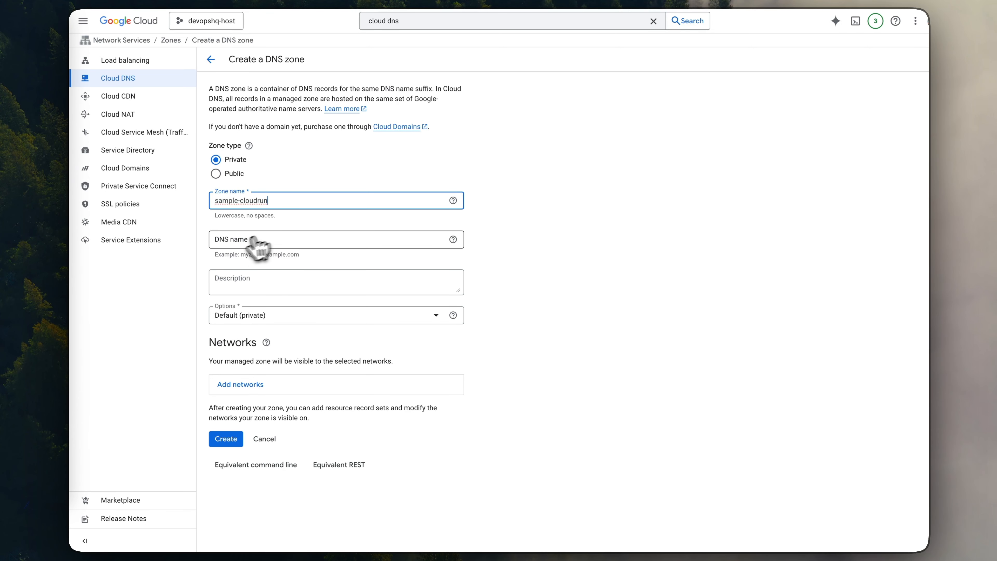
pyautogui.click(243, 244)
pyautogui.write('de')
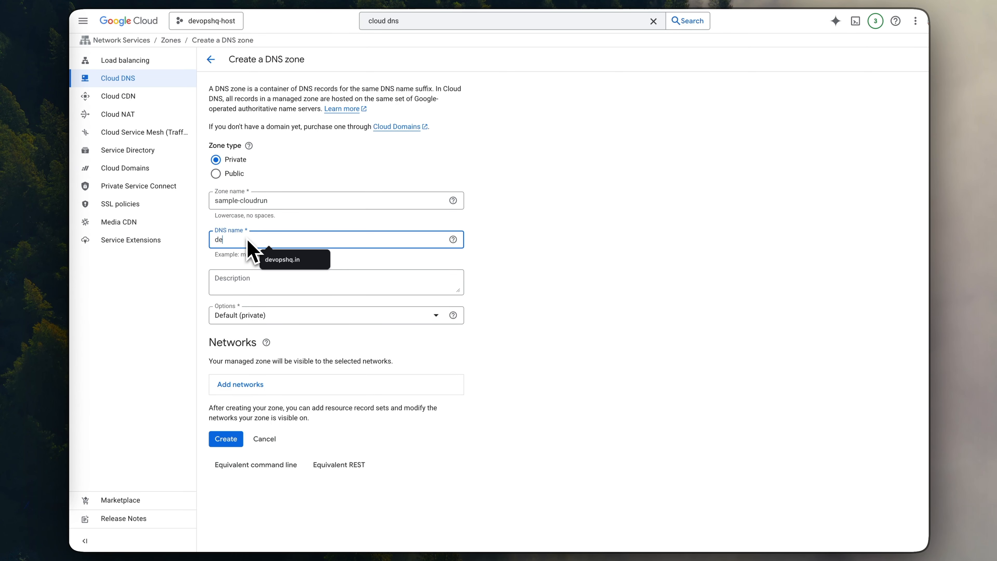
pyautogui.click(283, 259)
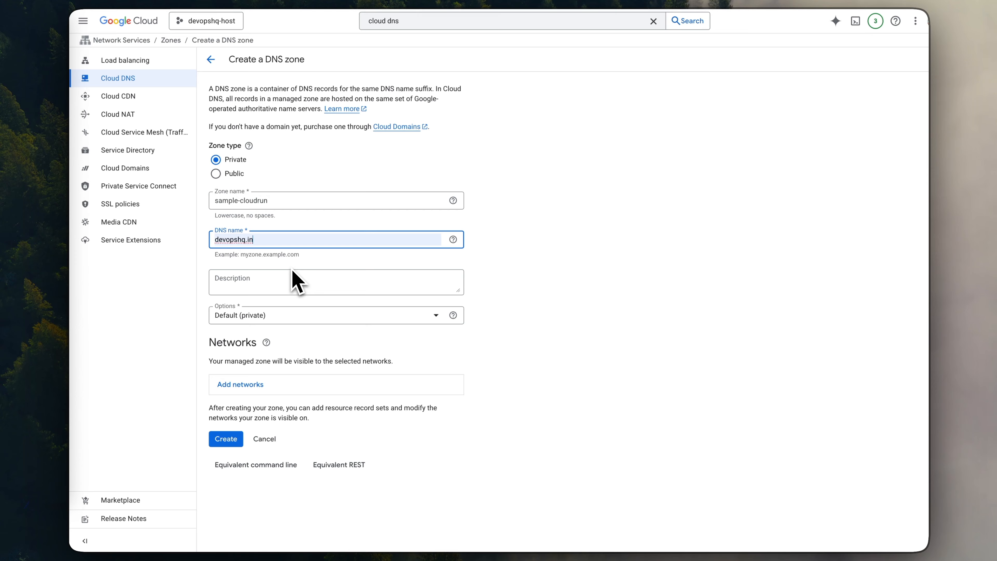
# - Make the private zone visible to the shared-prod-vpc network of devopshq-host, keeping the Default (private) option, and create the zone
pyautogui.click(268, 324)
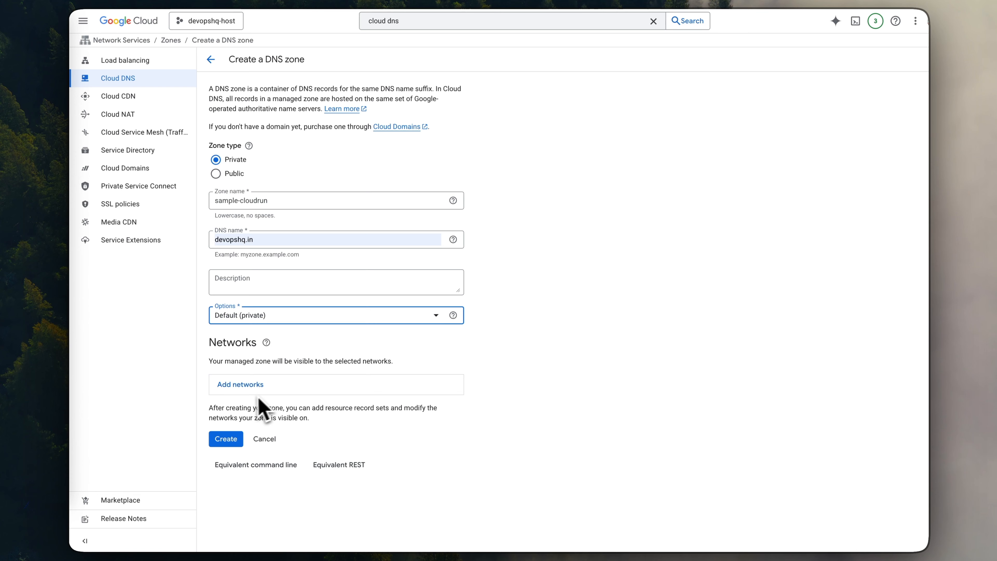
pyautogui.click(246, 387)
pyautogui.scroll(-2, 297, 412)
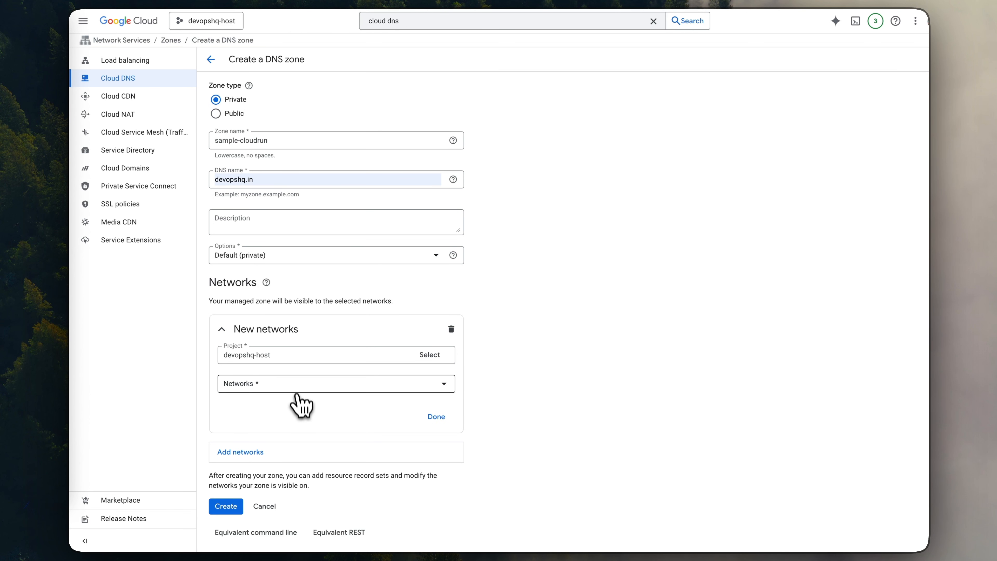
pyautogui.click(291, 385)
pyautogui.click(237, 436)
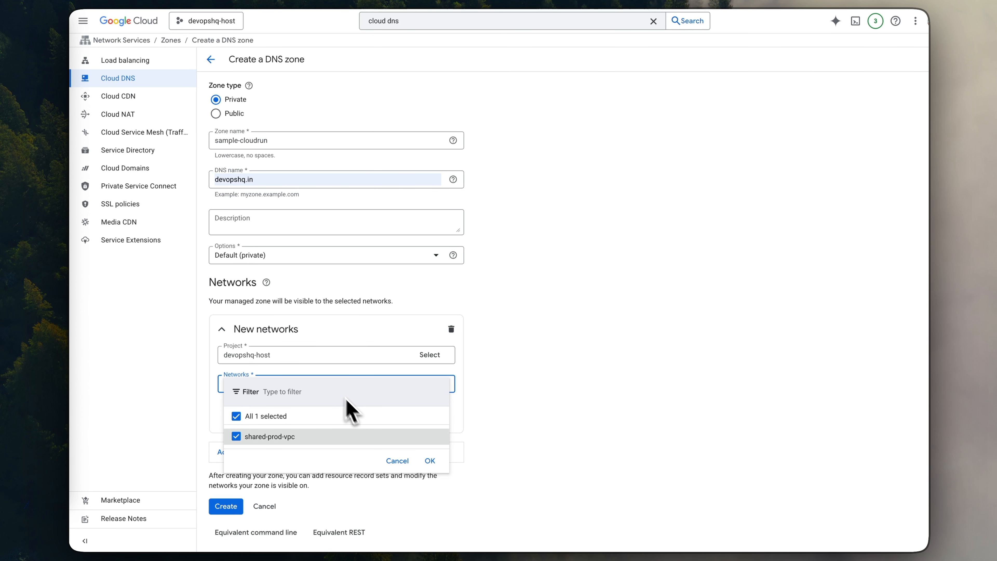
pyautogui.click(429, 461)
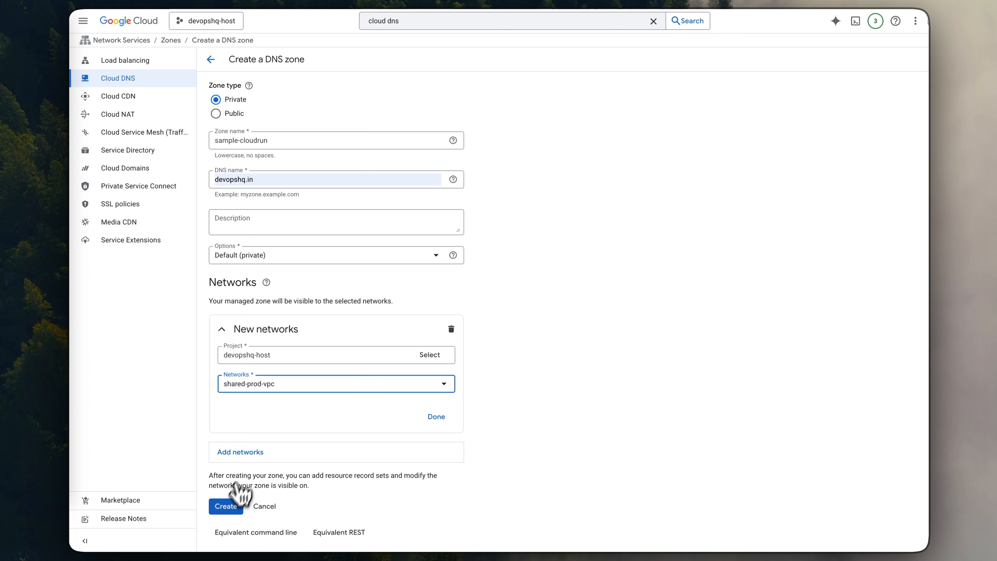
pyautogui.click(231, 505)
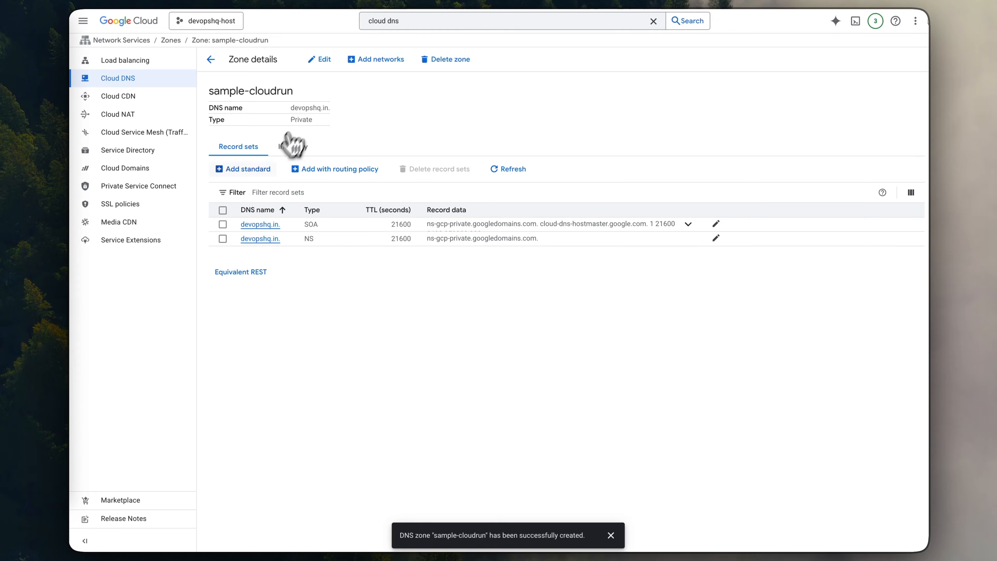
# - Add a standard A record to the sample-cloudrun zone with an empty host name and the IPv4 address 10.128.0.7
pyautogui.click(255, 170)
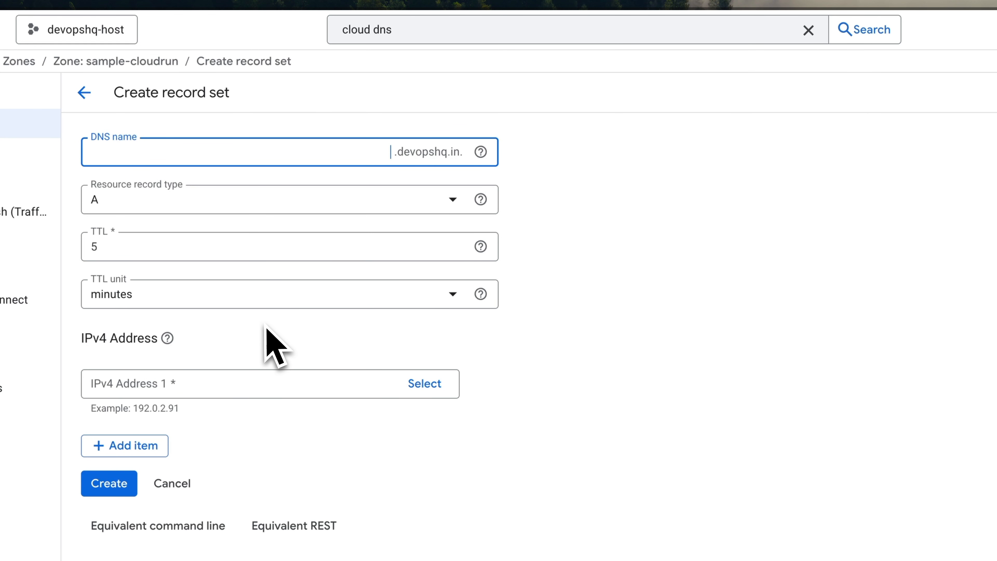
pyautogui.click(183, 384)
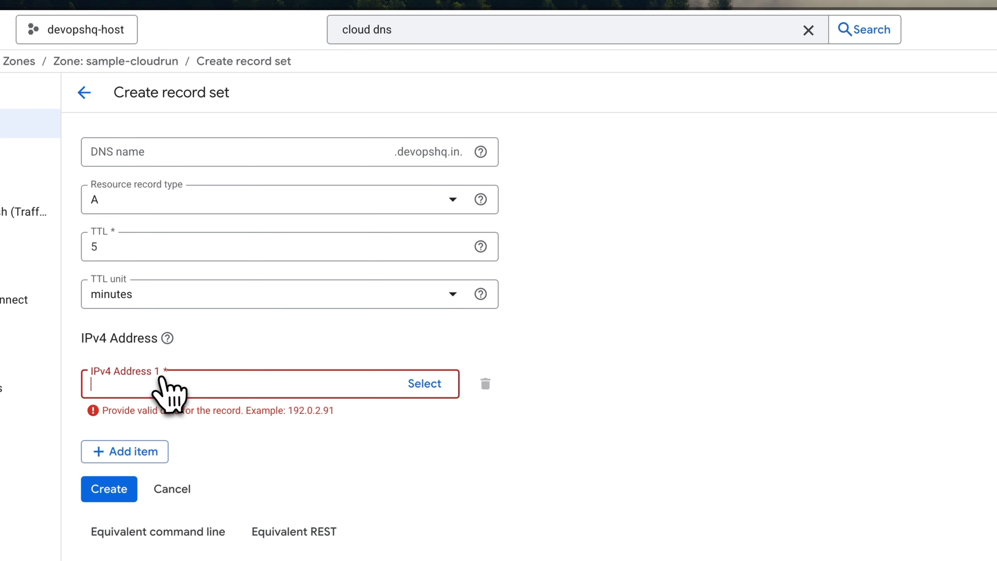
pyautogui.write('10.128.0.7:80')
pyautogui.click(256, 458)
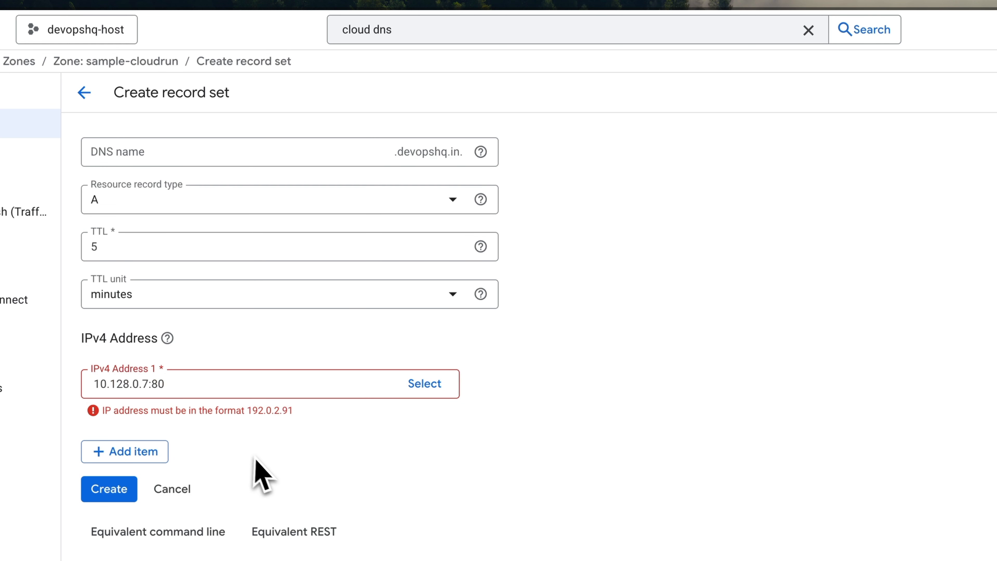
pyautogui.click(184, 392)
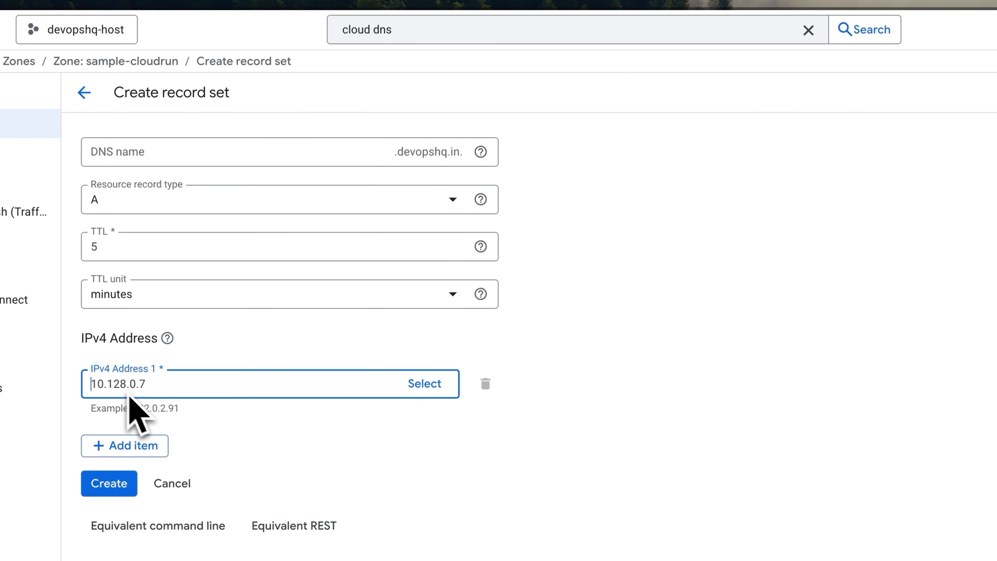
pyautogui.moveTo(95, 383); pyautogui.dragTo(161, 385)
pyautogui.click(238, 439)
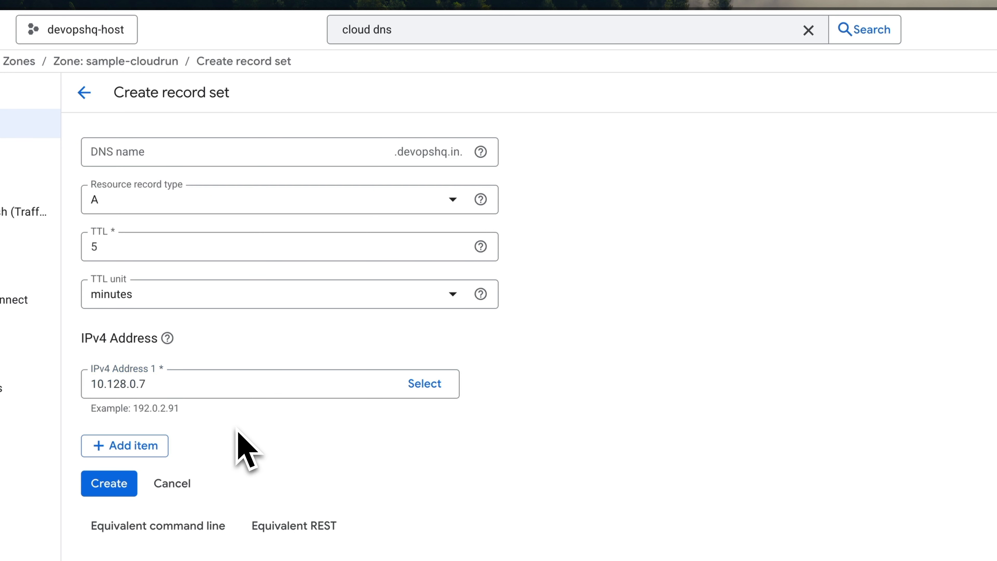
pyautogui.doubleClick(157, 383)
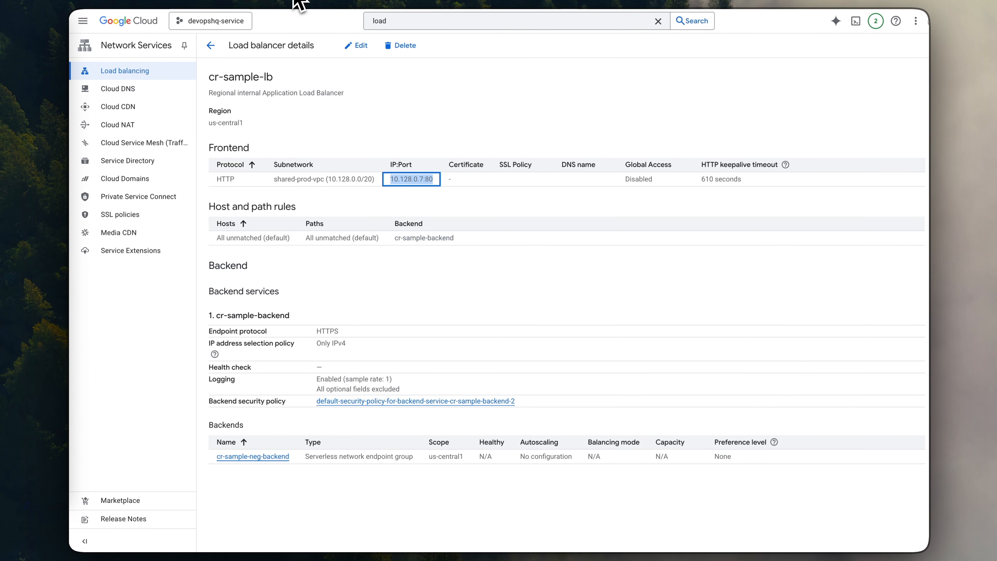
pyautogui.click(405, 149)
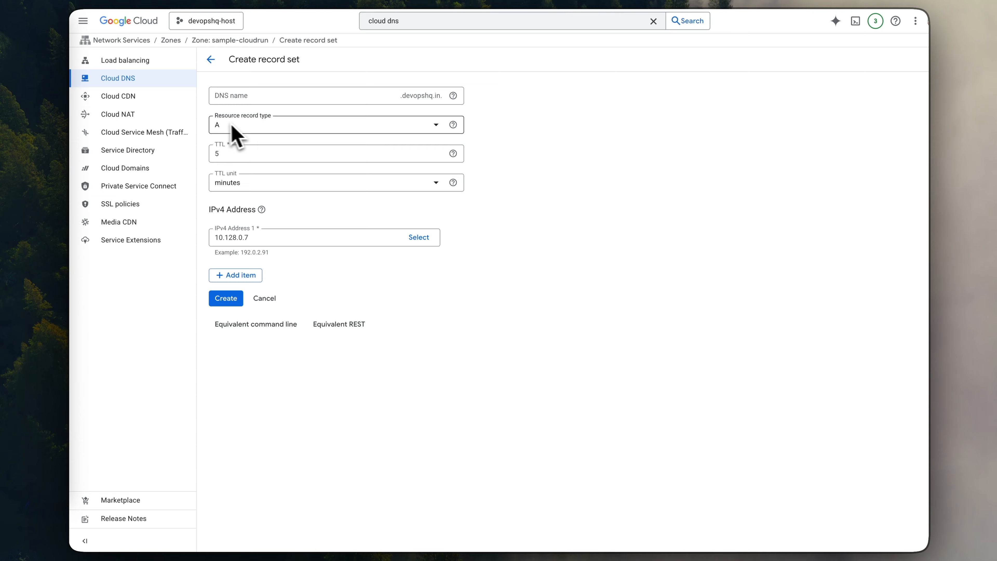
pyautogui.click(226, 300)
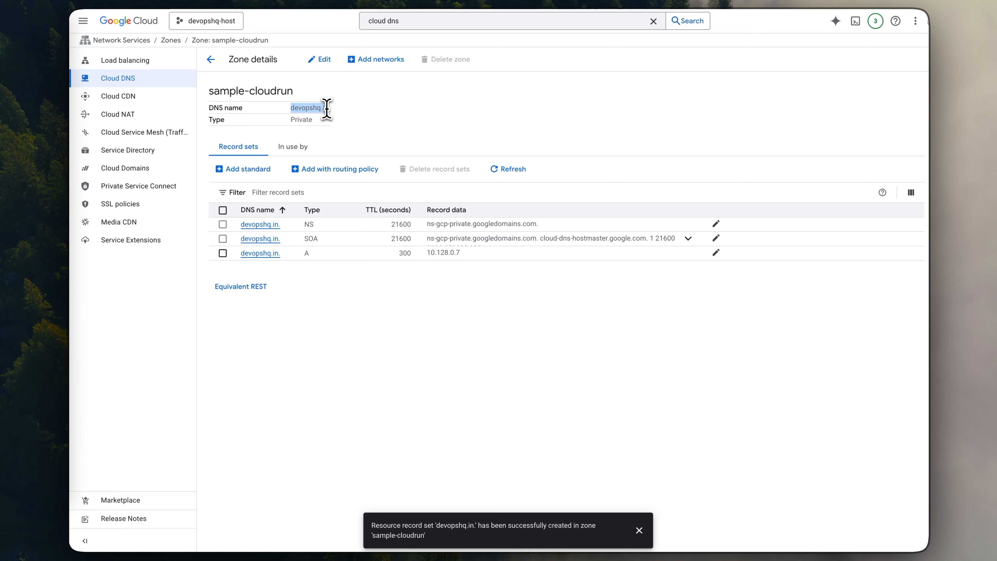
# - Copy the zone's DNS name, switch to the VM's SSH session, and discard the pending curl command at the prompt
pyautogui.click(352, 111)
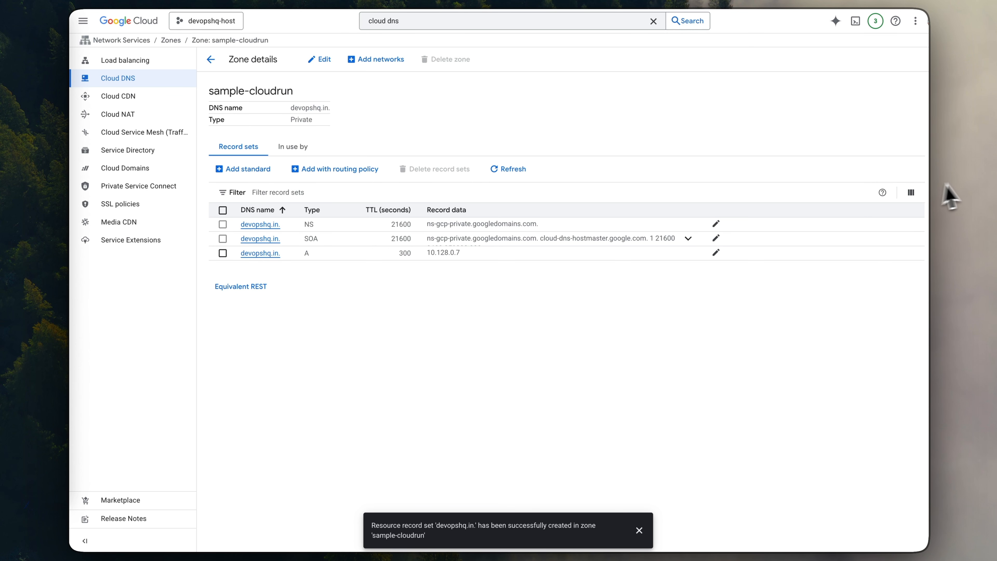
pyautogui.click(968, 181)
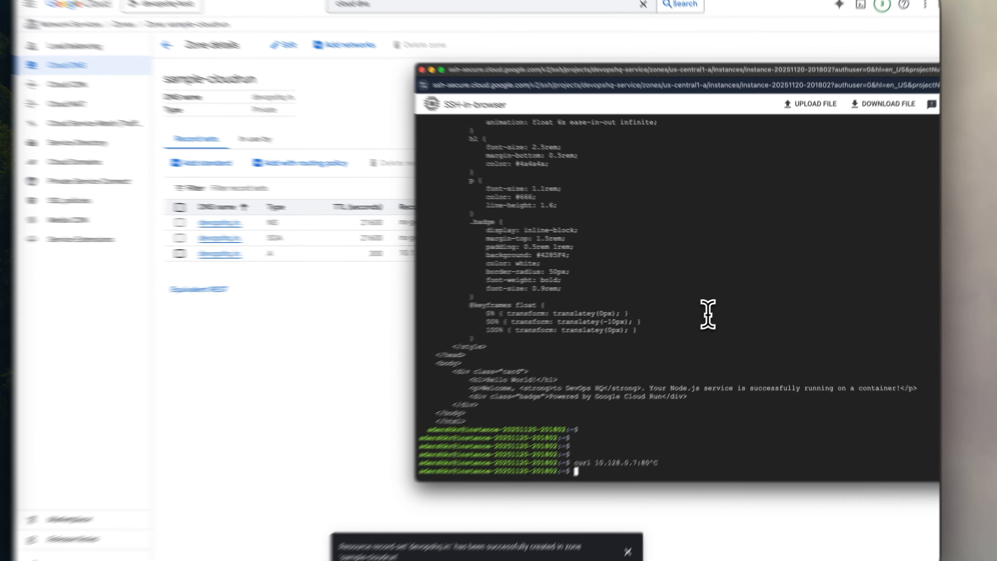
pyautogui.hotkey('ctrl', 'c')
pyautogui.press('Return')
pyautogui.press('Return')
pyautogui.press('Return')
# - Run curl devopshq.in from the VM to test the service through its domain name
pyautogui.write('cu')
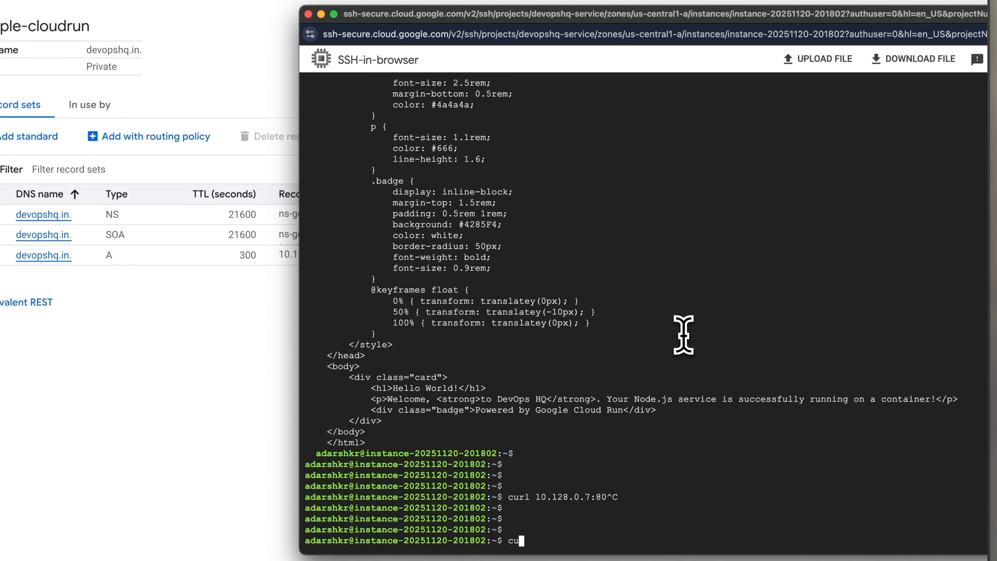
pyautogui.write('rl')
pyautogui.press('super+v')
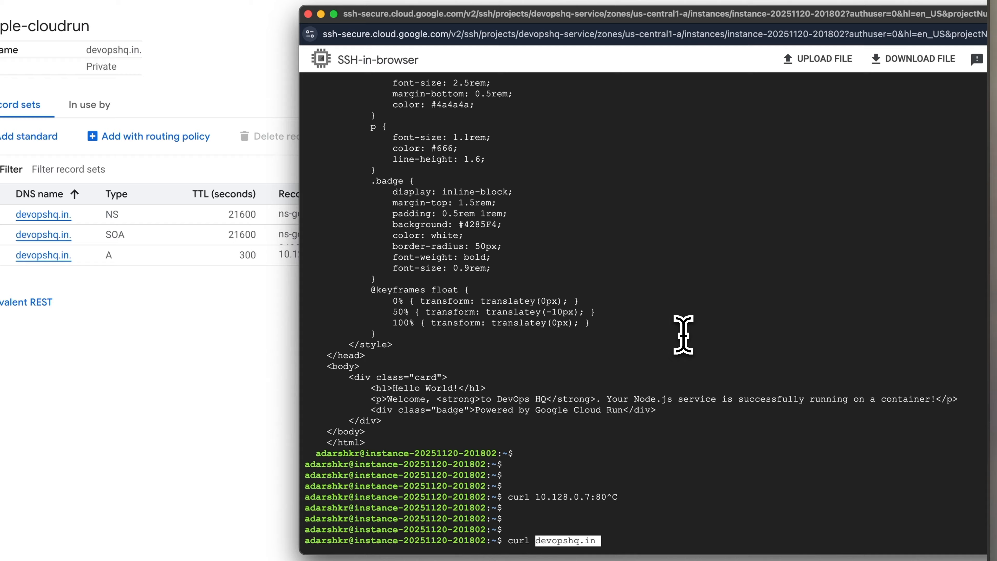
pyautogui.press('Return')
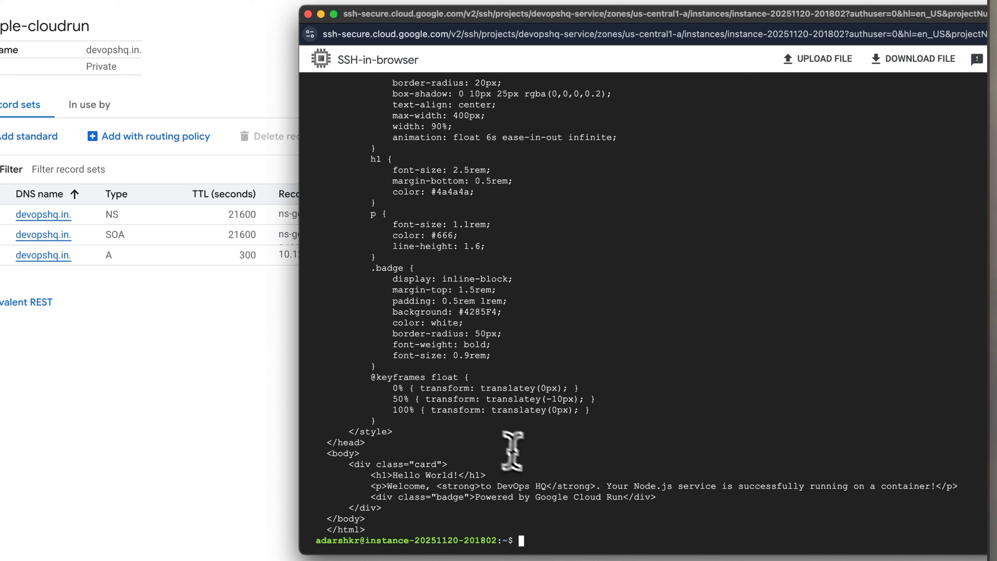
pyautogui.press('Return')
pyautogui.press('Return')
pyautogui.press('Return')
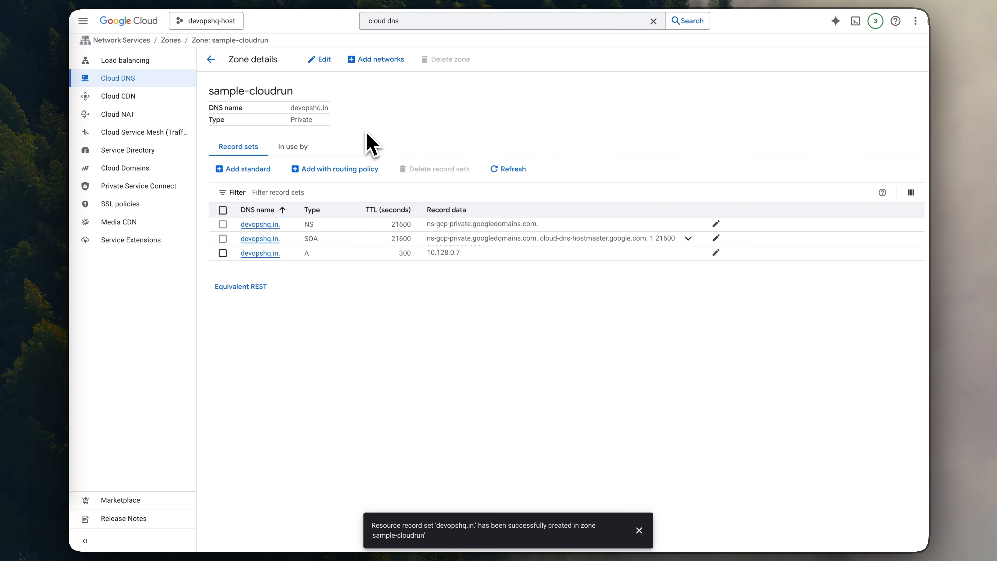
# - Compare the zone's DNS name in Cloud DNS with the frontend IP and port in cr-sample-lb's load balancer details
pyautogui.moveTo(291, 107); pyautogui.dragTo(314, 108)
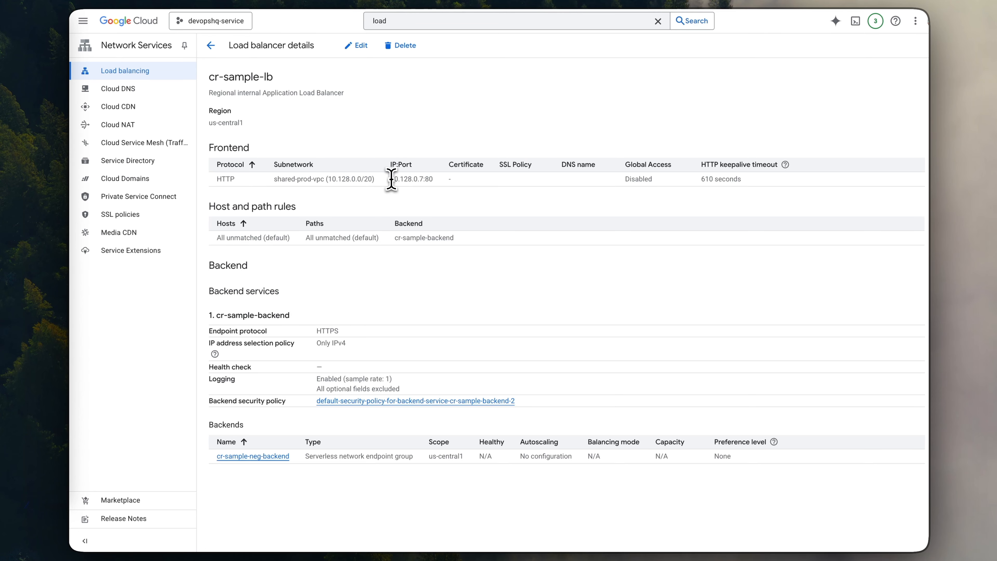
pyautogui.moveTo(391, 180); pyautogui.dragTo(429, 179)
pyautogui.click(422, 134)
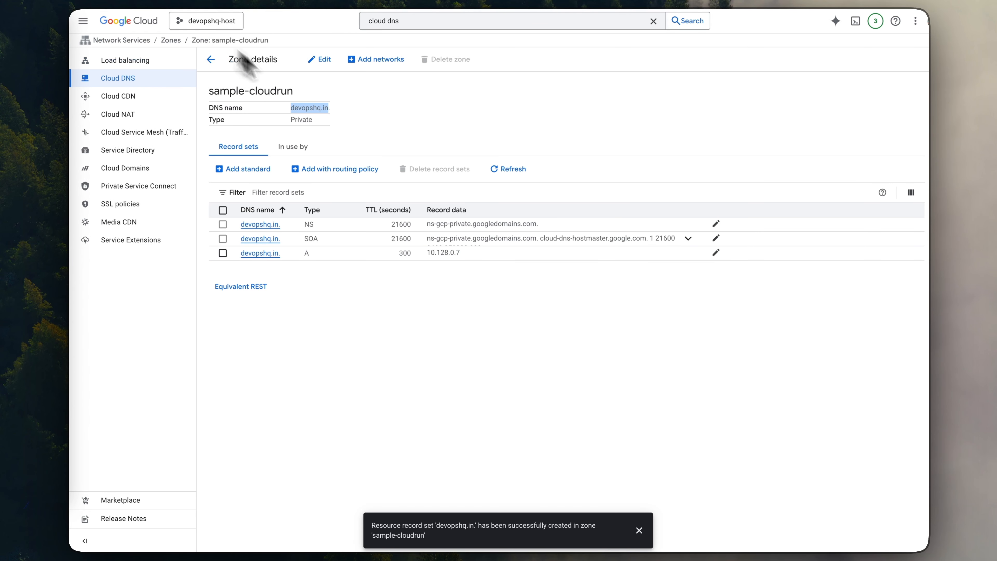
pyautogui.click(405, 111)
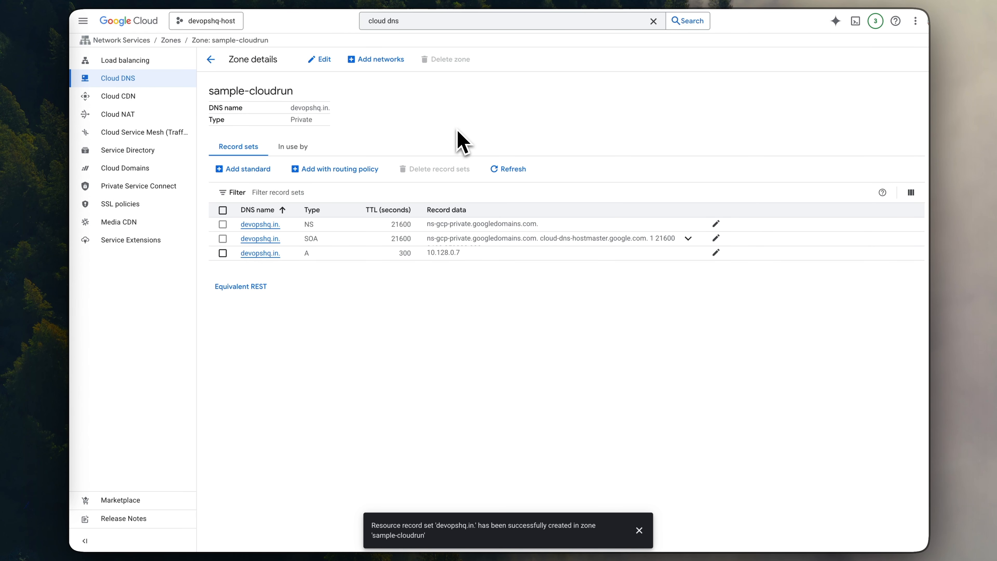